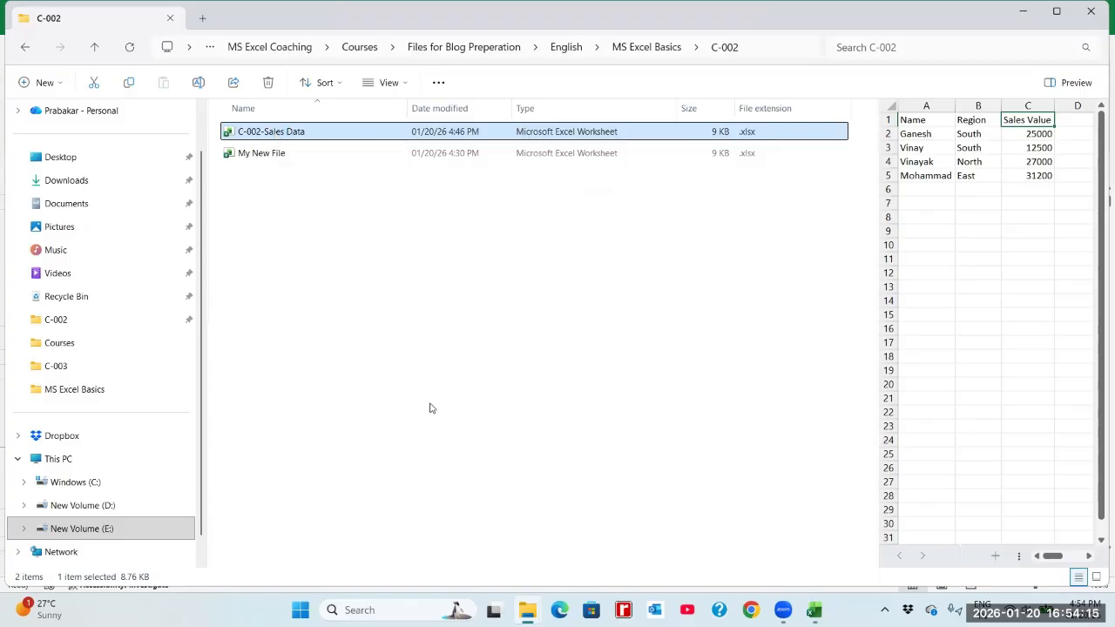
# Open the C-002-Sales Data workbook and start saving a copy of it in the MS Excel Basics folder.
pyautogui.press('Return')
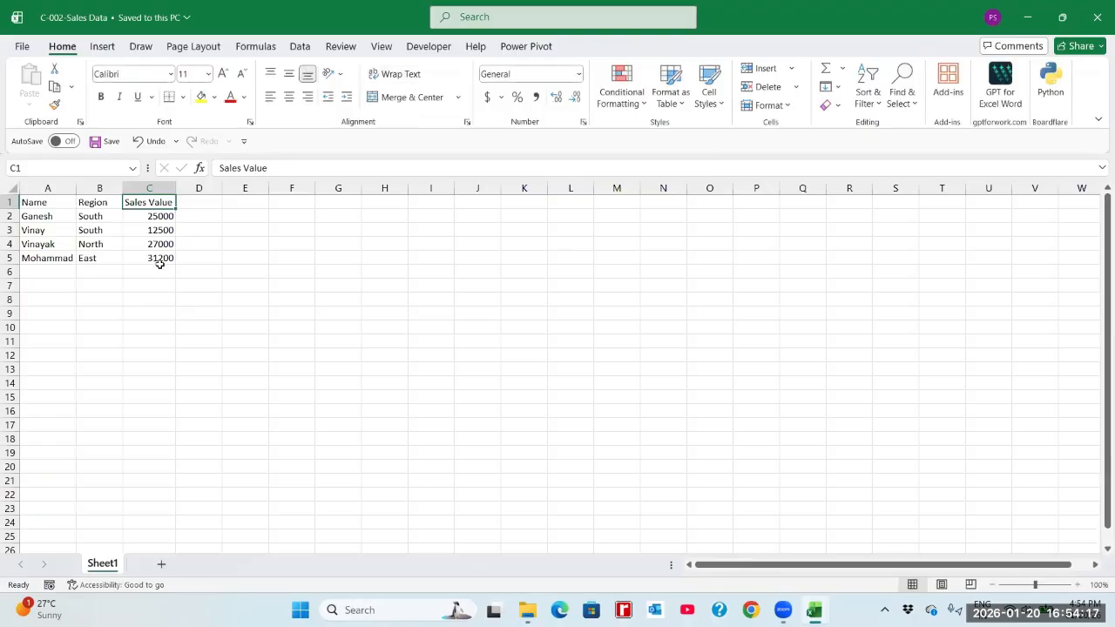
pyautogui.click(156, 271)
pyautogui.click(24, 47)
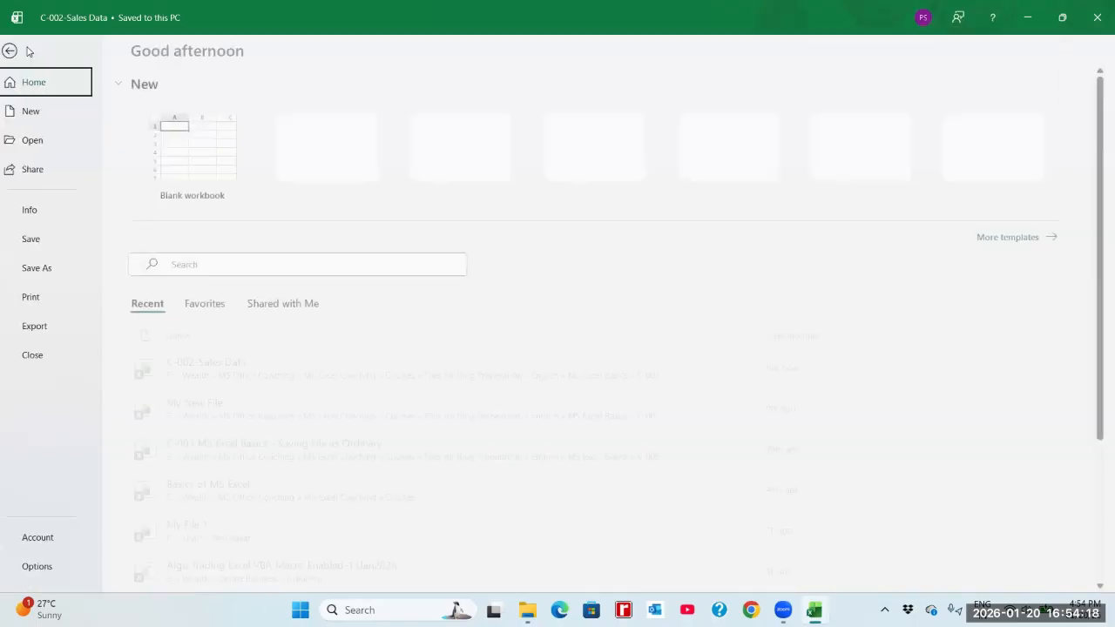
pyautogui.click(42, 268)
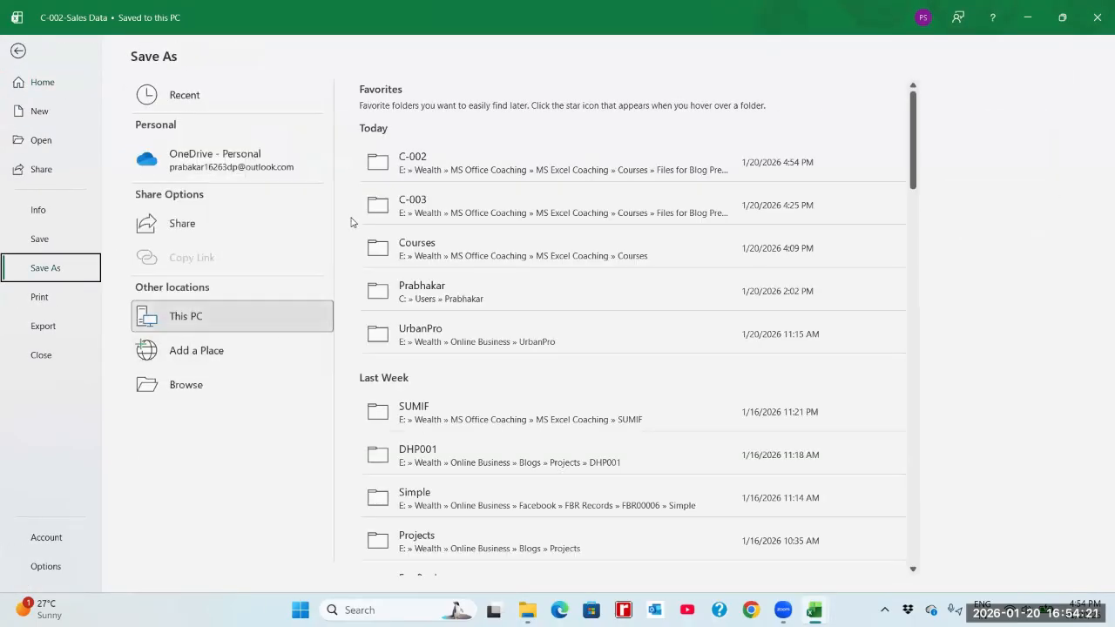
pyautogui.click(413, 165)
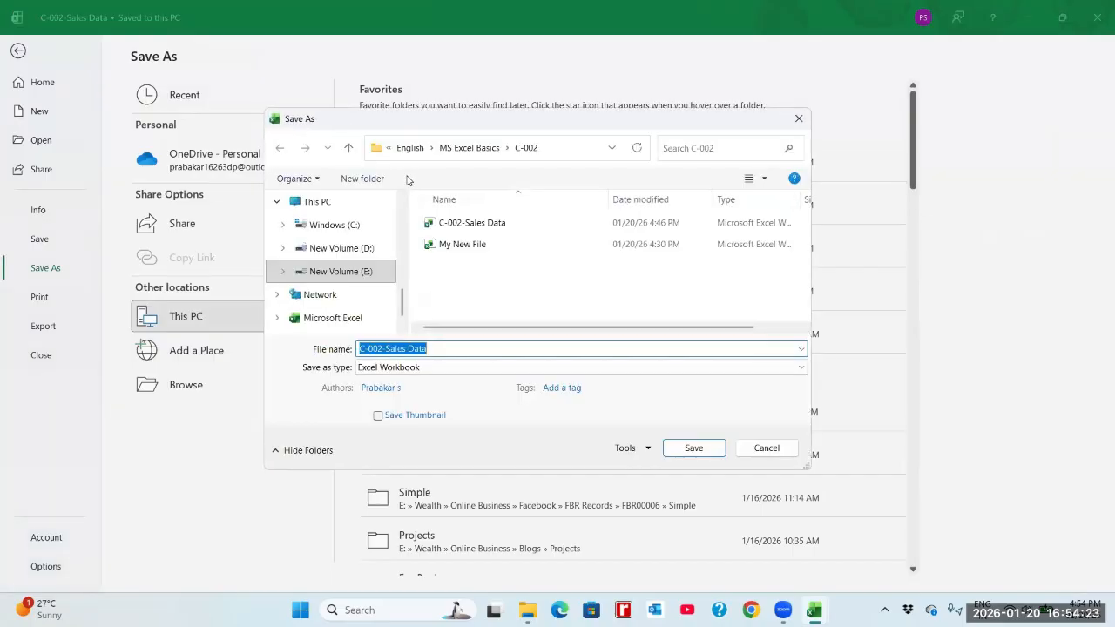
pyautogui.click(469, 148)
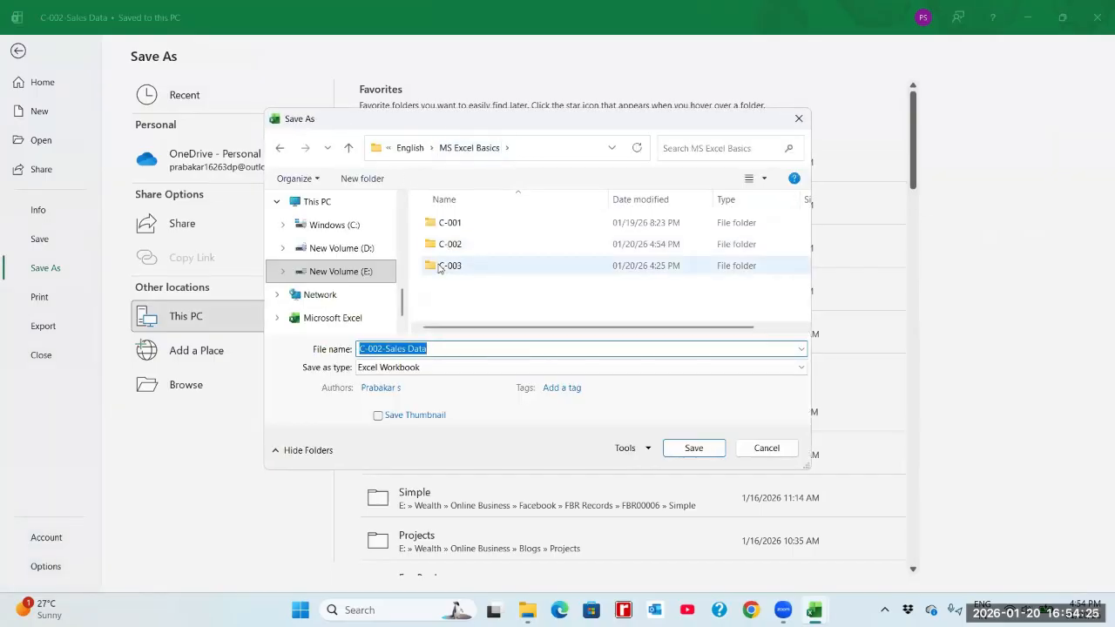
# Create a new folder named C-004 inside MS Excel Basics and open it as the save location.
pyautogui.click(356, 179)
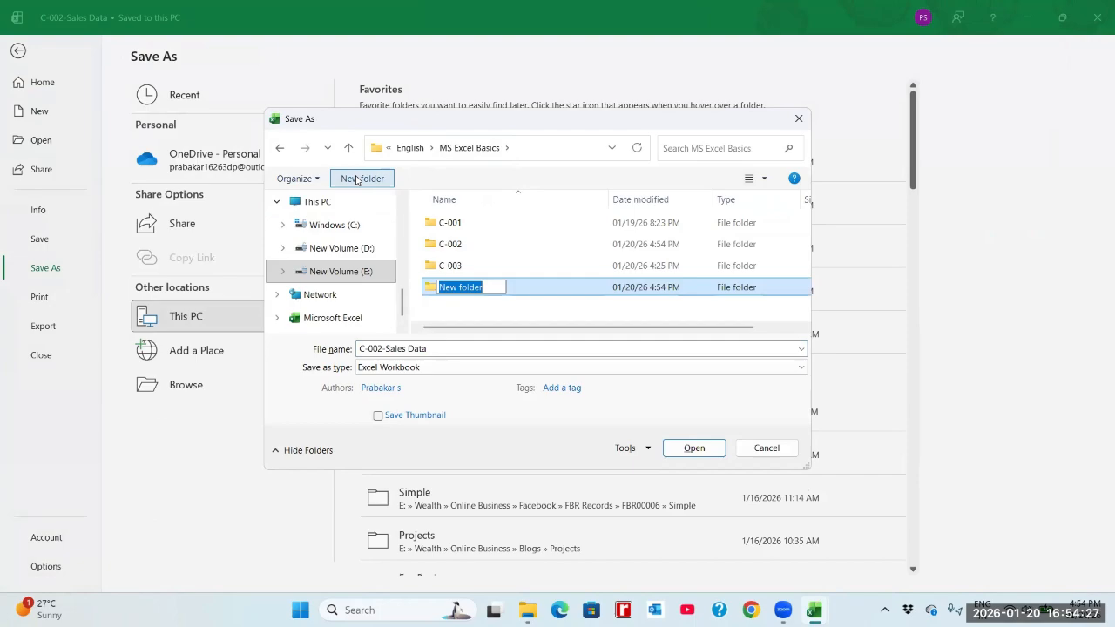
pyautogui.write('C-004')
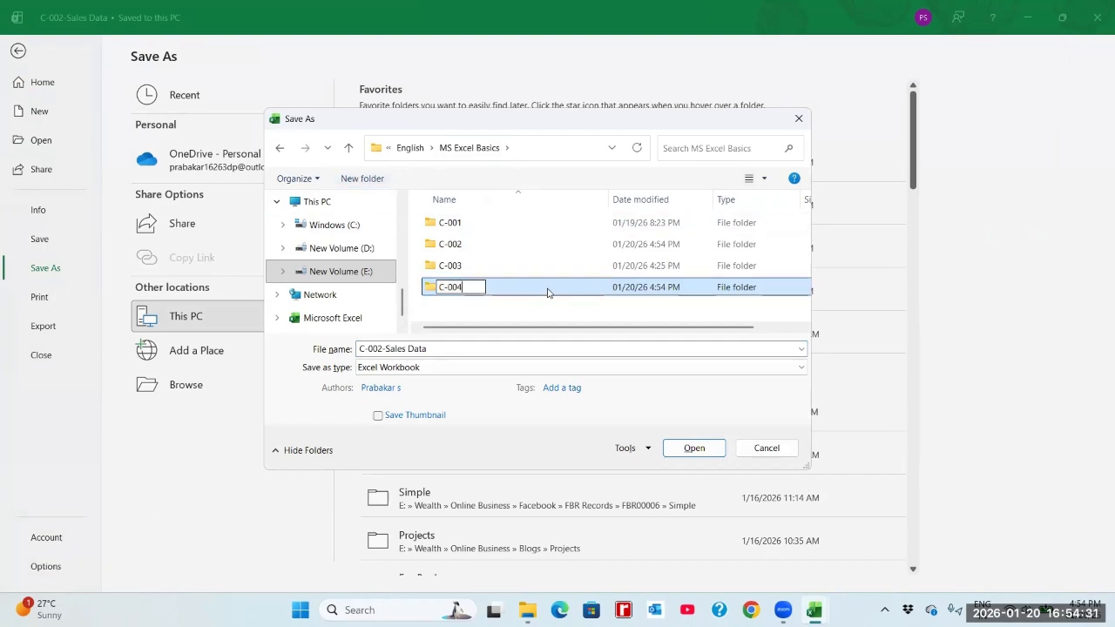
pyautogui.press('Return')
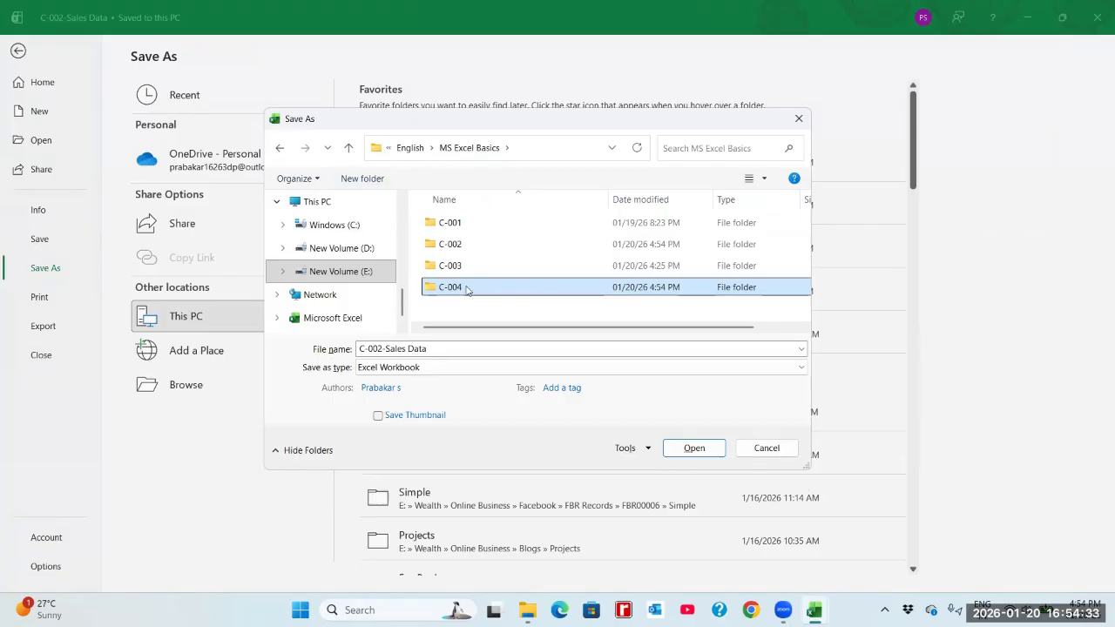
pyautogui.doubleClick(467, 288)
# Change the file name of the copy to "C-004-Sales Data with Automtated Formatting".
pyautogui.click(447, 348)
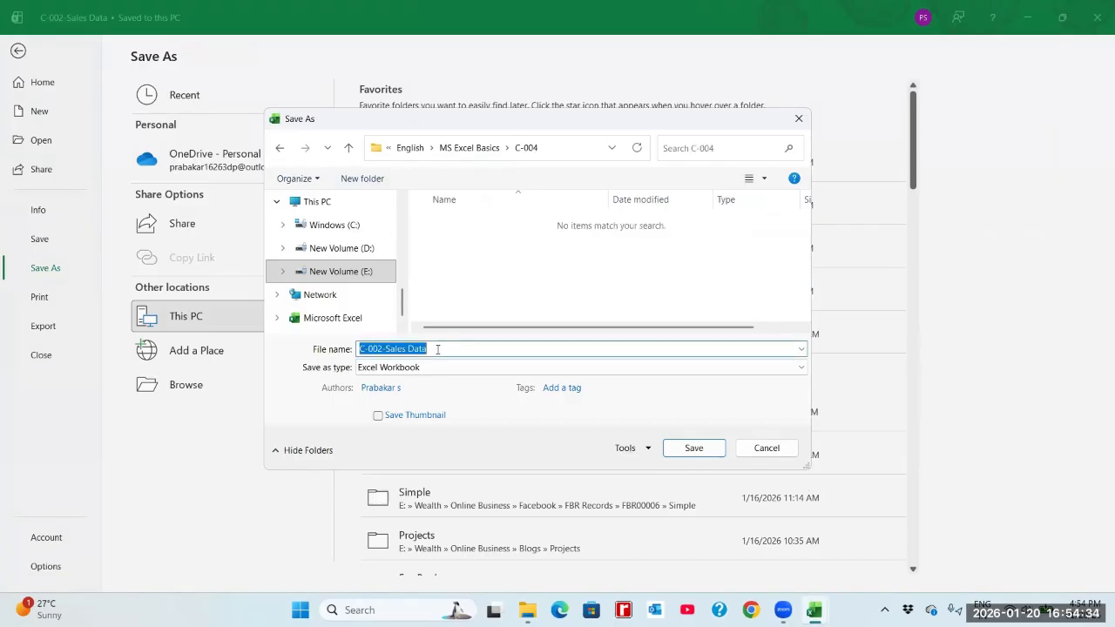
pyautogui.click(385, 349)
pyautogui.press('BackSpace')
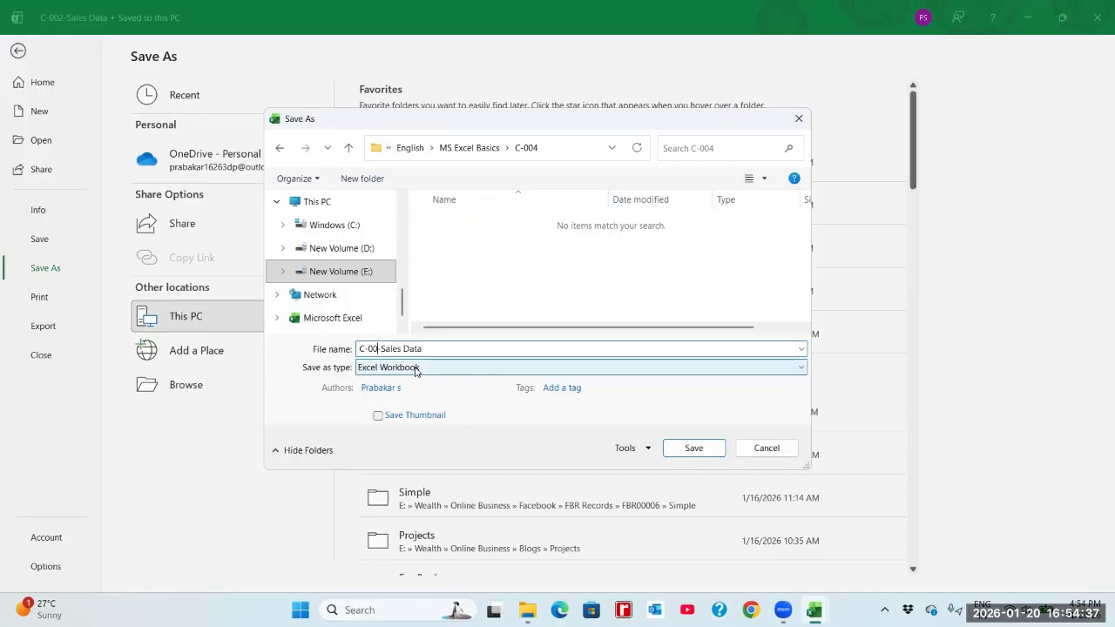
pyautogui.write('4-a')
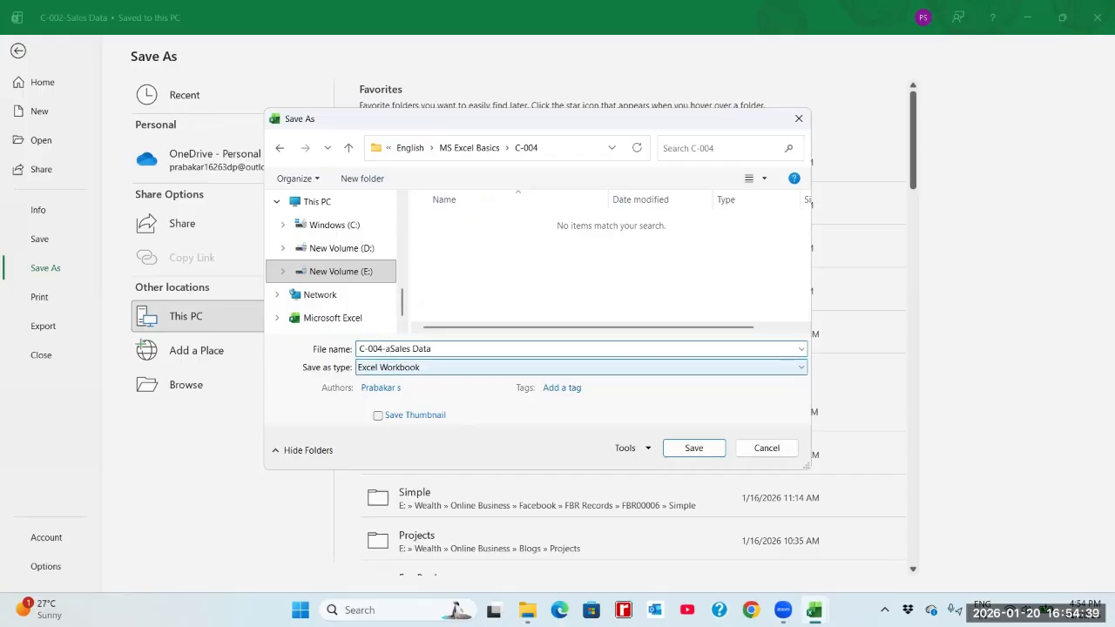
pyautogui.press('BackSpace')
pyautogui.write('A')
pyautogui.press('BackSpace')
pyautogui.write('with Automtated Form')
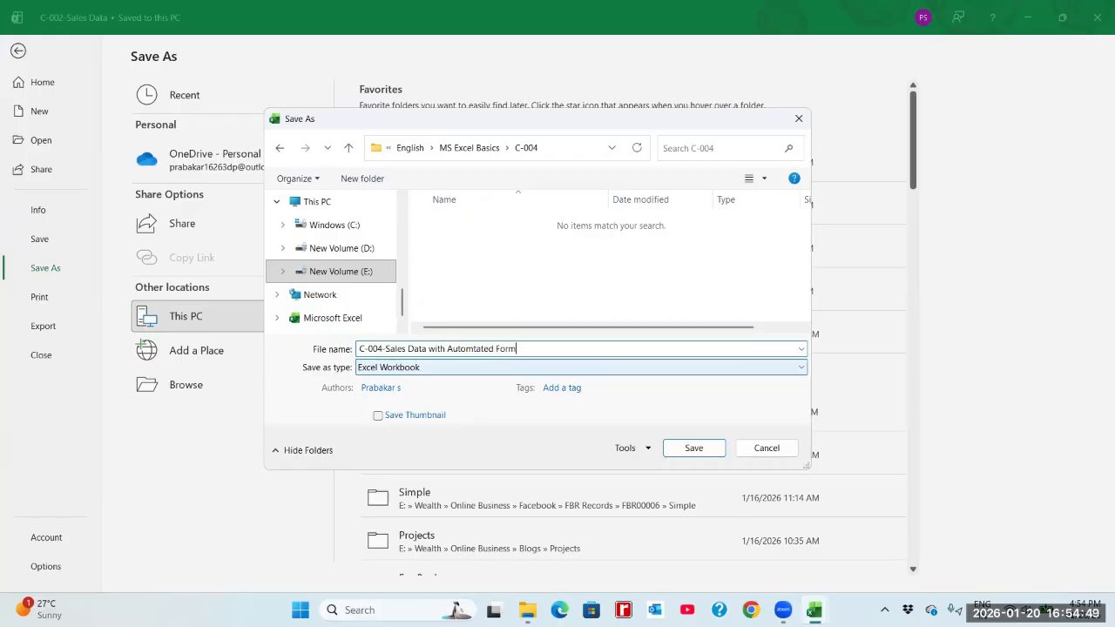
pyautogui.write('ating')
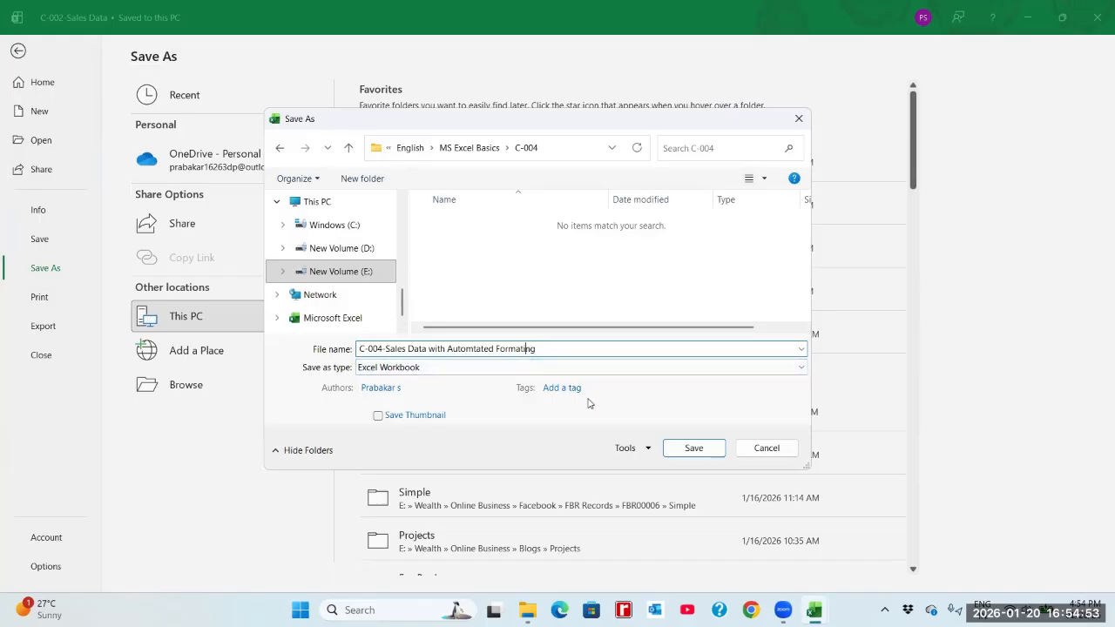
pyautogui.write('t')
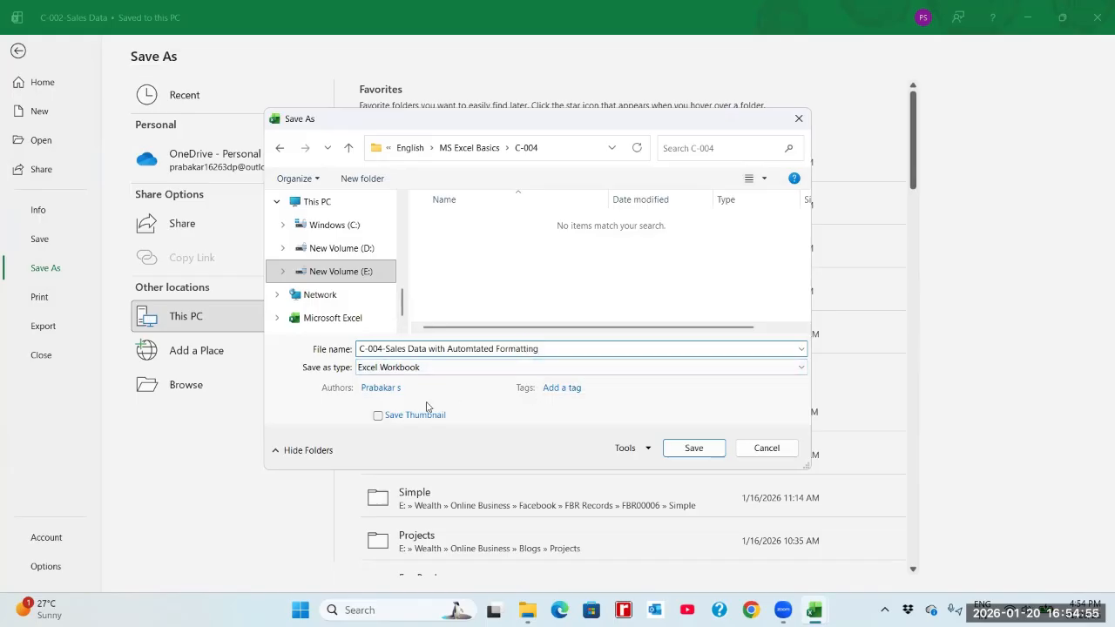
pyautogui.click(366, 367)
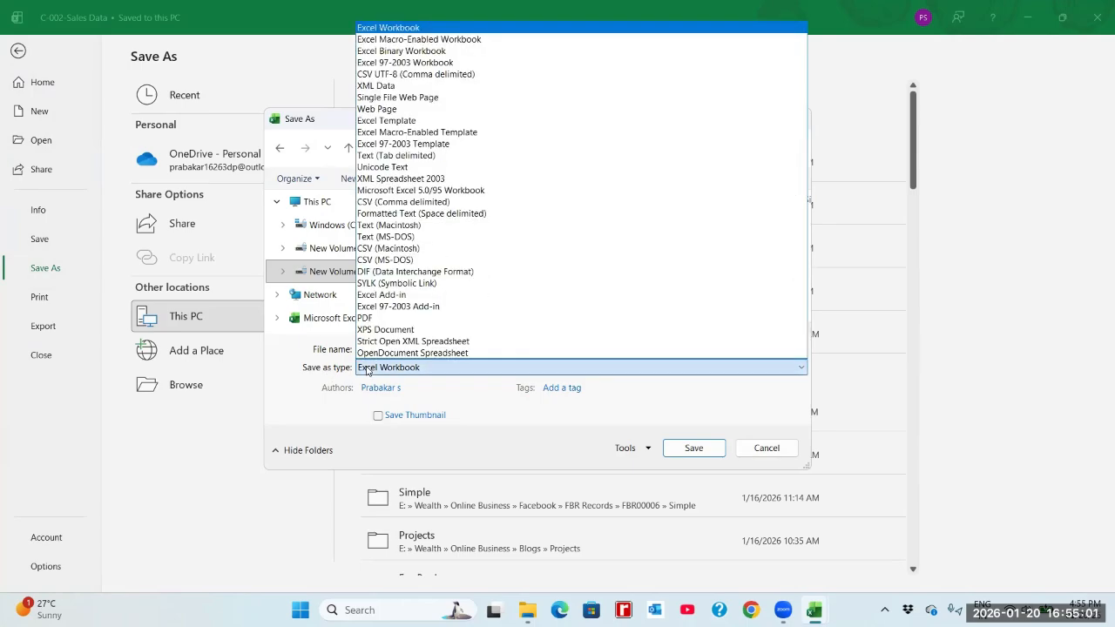
pyautogui.click(393, 39)
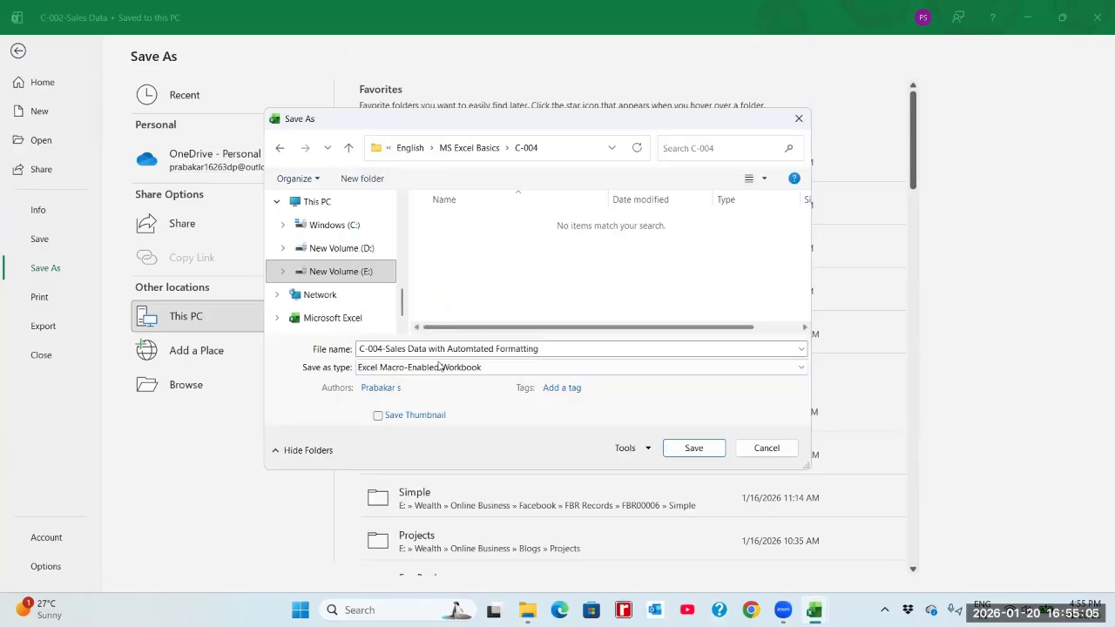
pyautogui.click(441, 371)
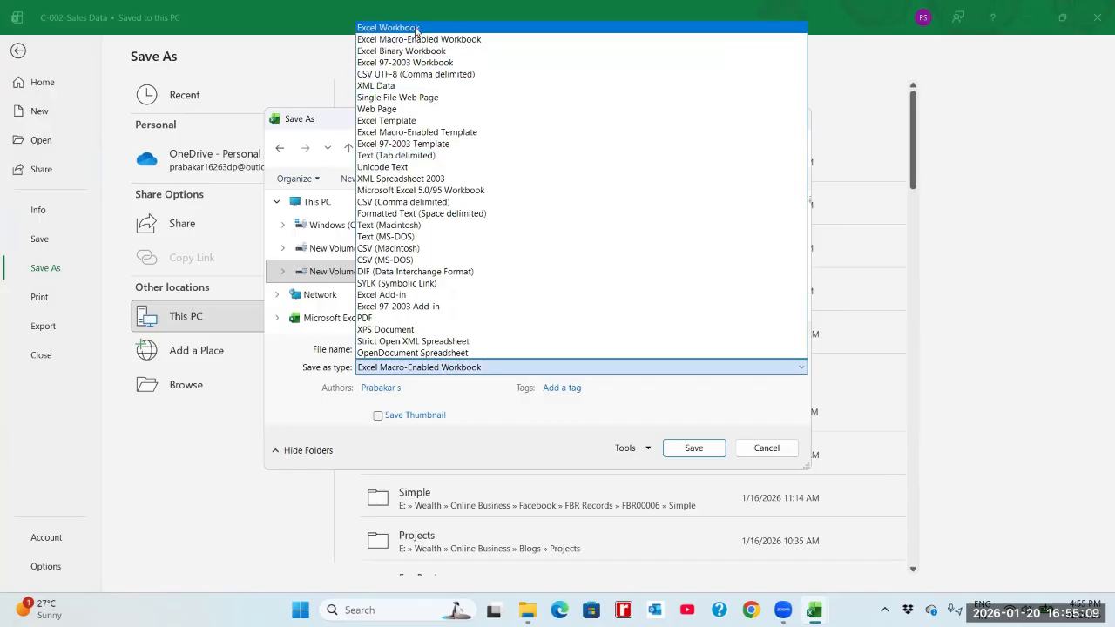
pyautogui.click(415, 30)
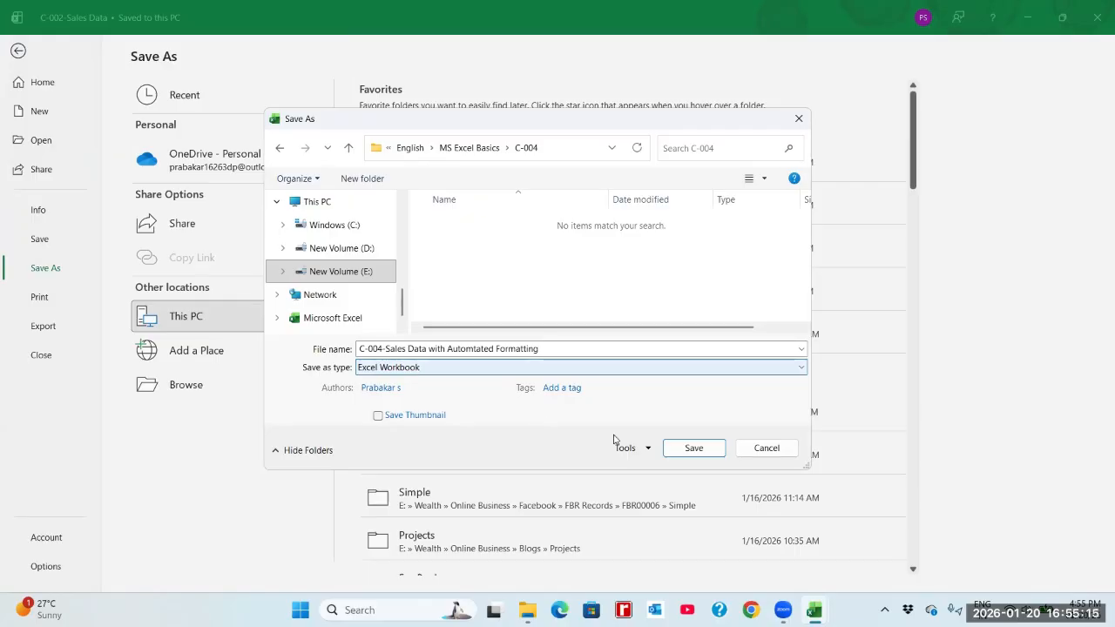
# Set the file type to Excel Macro-Enabled Workbook and save the copy.
pyautogui.click(414, 368)
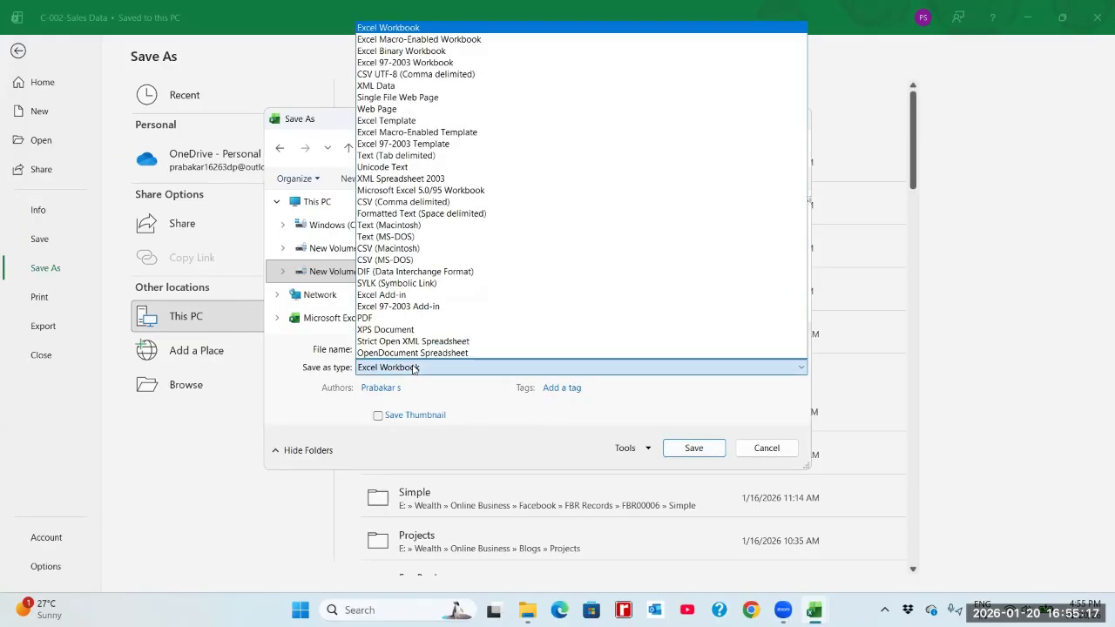
pyautogui.click(408, 41)
pyautogui.click(690, 448)
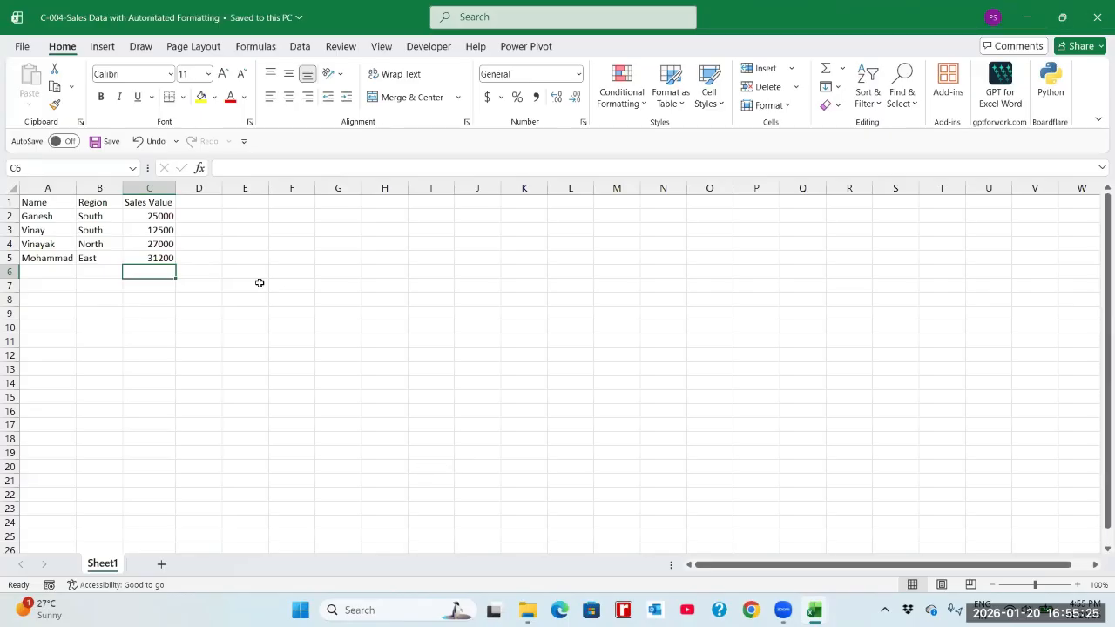
pyautogui.moveTo(50, 204); pyautogui.dragTo(154, 261)
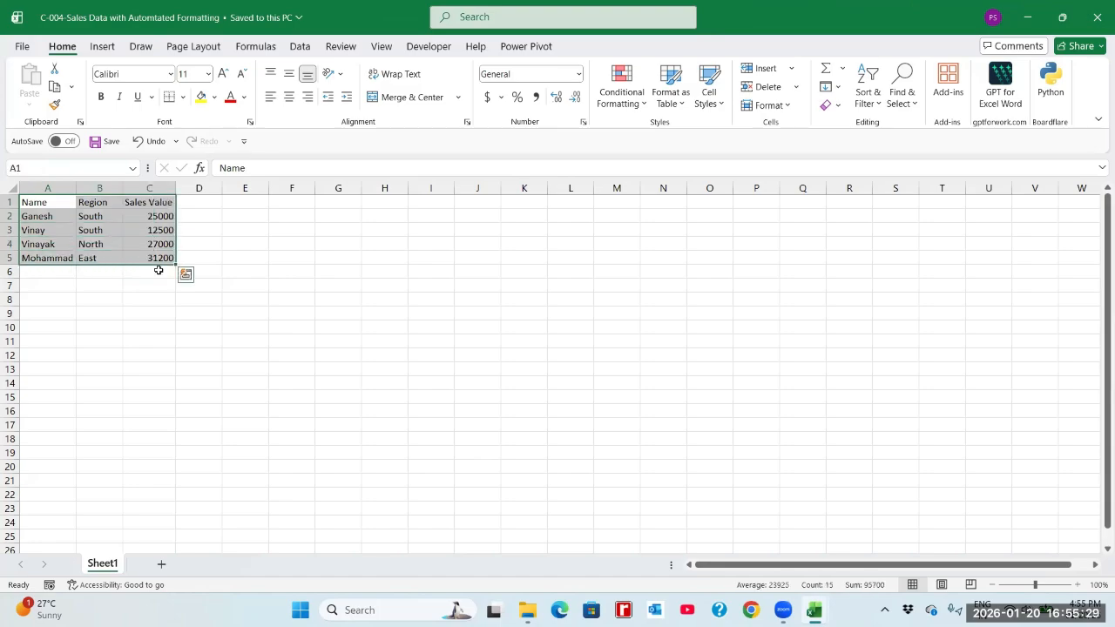
pyautogui.click(162, 282)
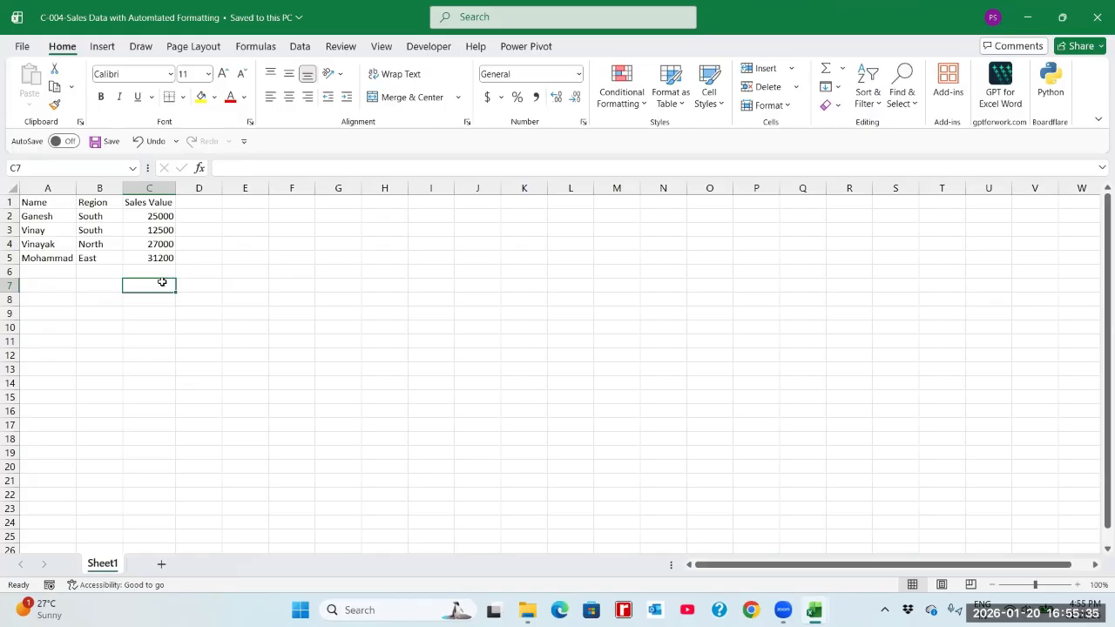
pyautogui.moveTo(62, 202); pyautogui.dragTo(147, 258)
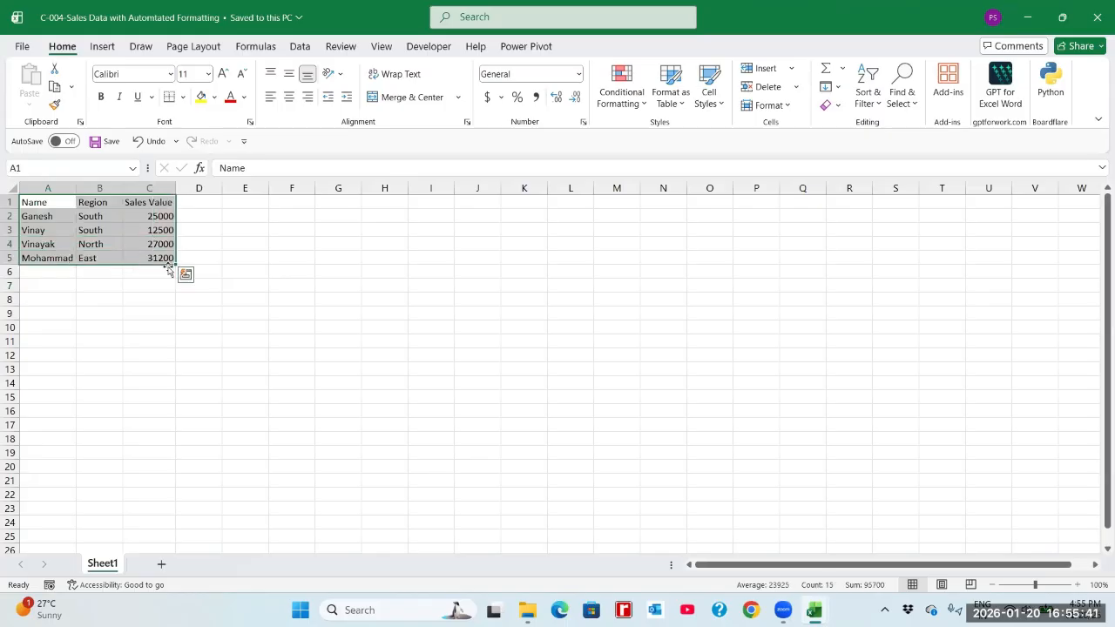
# Enter the label "Start" in cell G4 and the time 4:55 in cell G5 below it.
pyautogui.click(343, 247)
pyautogui.write('Start')
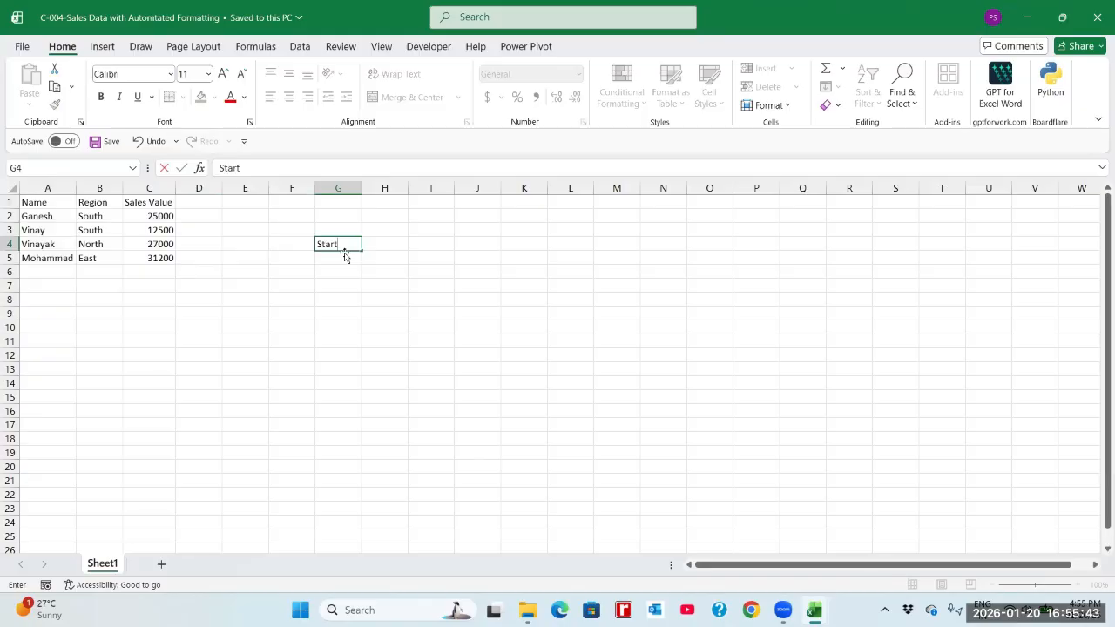
pyautogui.press('Return')
pyautogui.write('4')
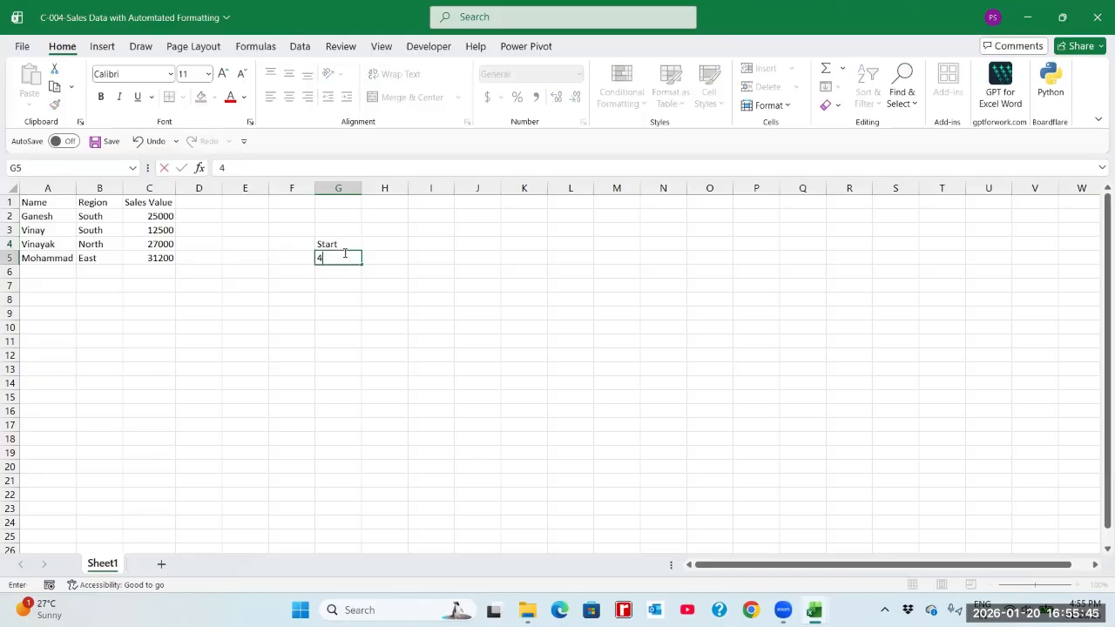
pyautogui.write(':4')
pyautogui.write('4')
pyautogui.write('55')
pyautogui.press('Return')
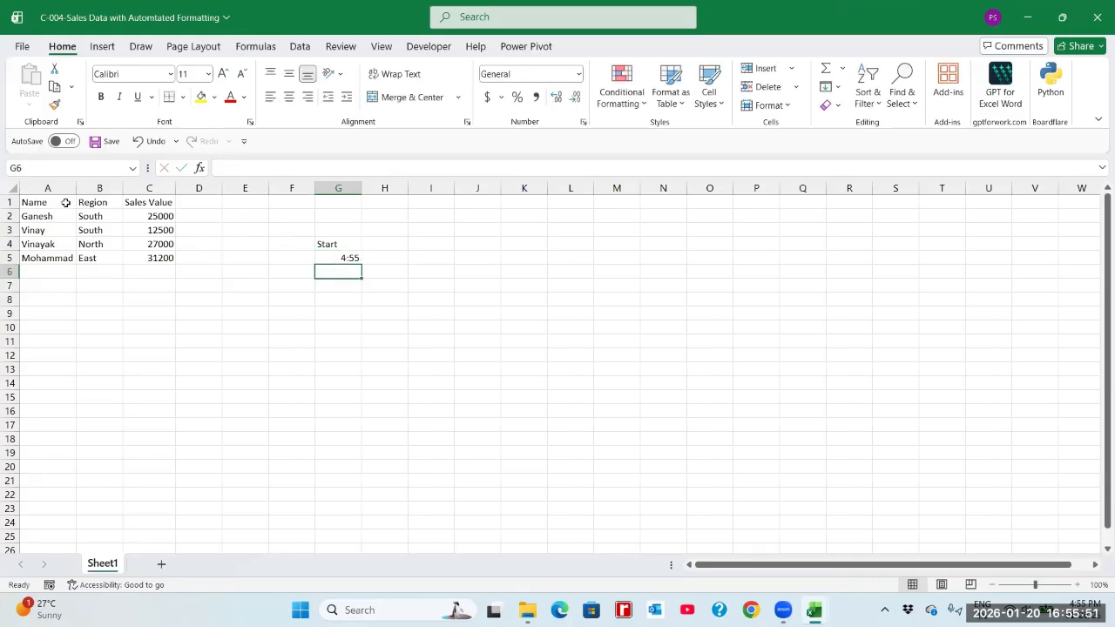
# Apply All Borders to the sales table in A1:C5.
pyautogui.moveTo(65, 202); pyautogui.dragTo(157, 259)
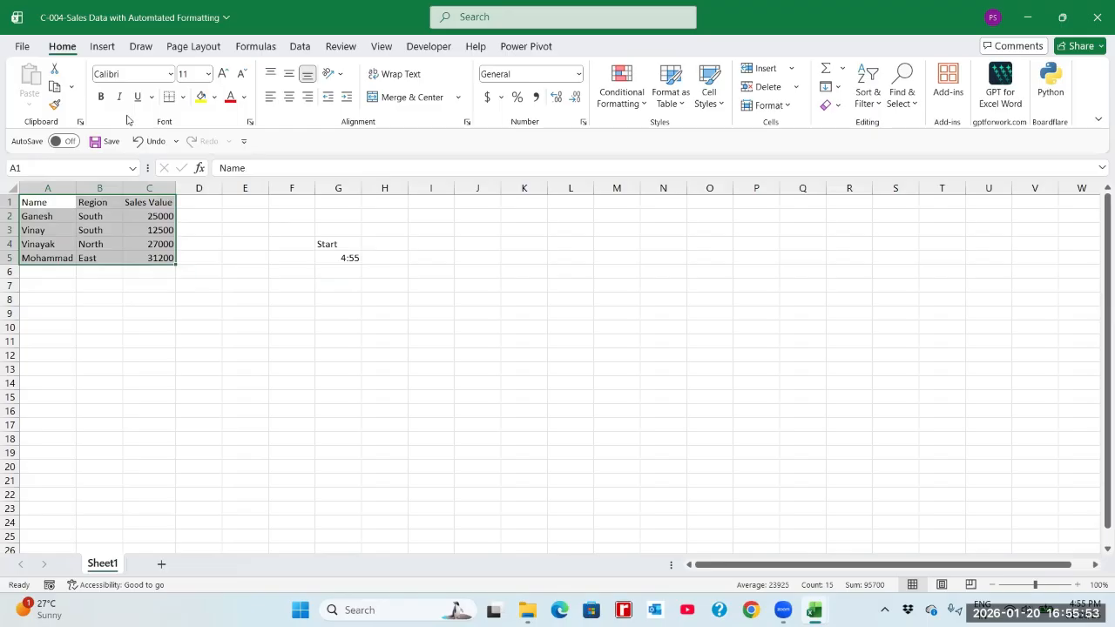
pyautogui.click(182, 97)
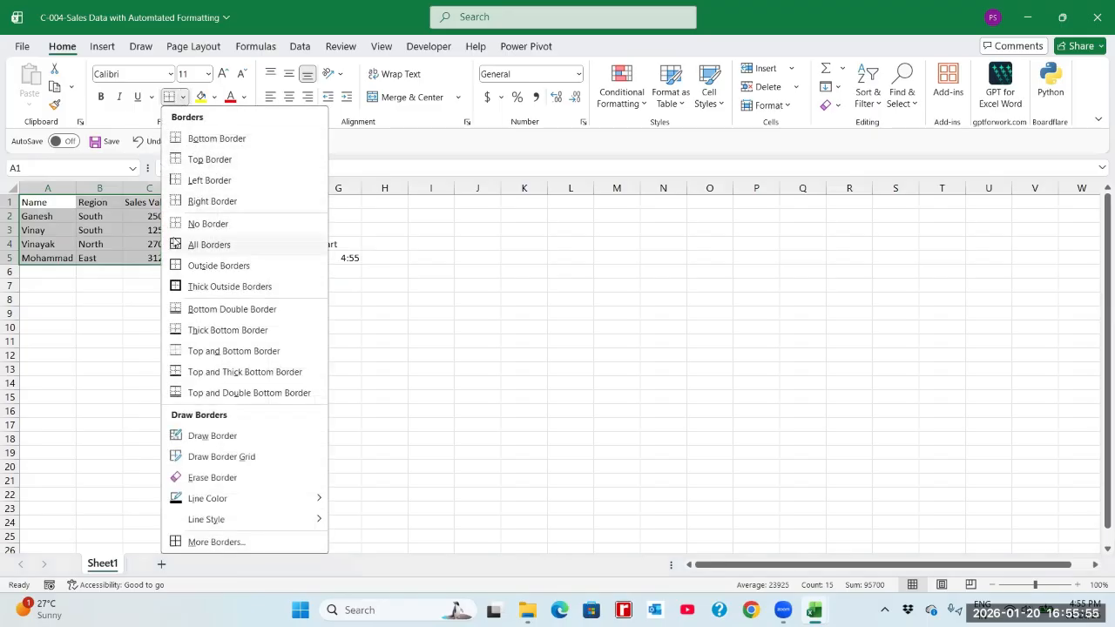
pyautogui.click(209, 244)
# Fill the header cells A1:C1 with a light orange theme color.
pyautogui.moveTo(59, 204); pyautogui.dragTo(149, 202)
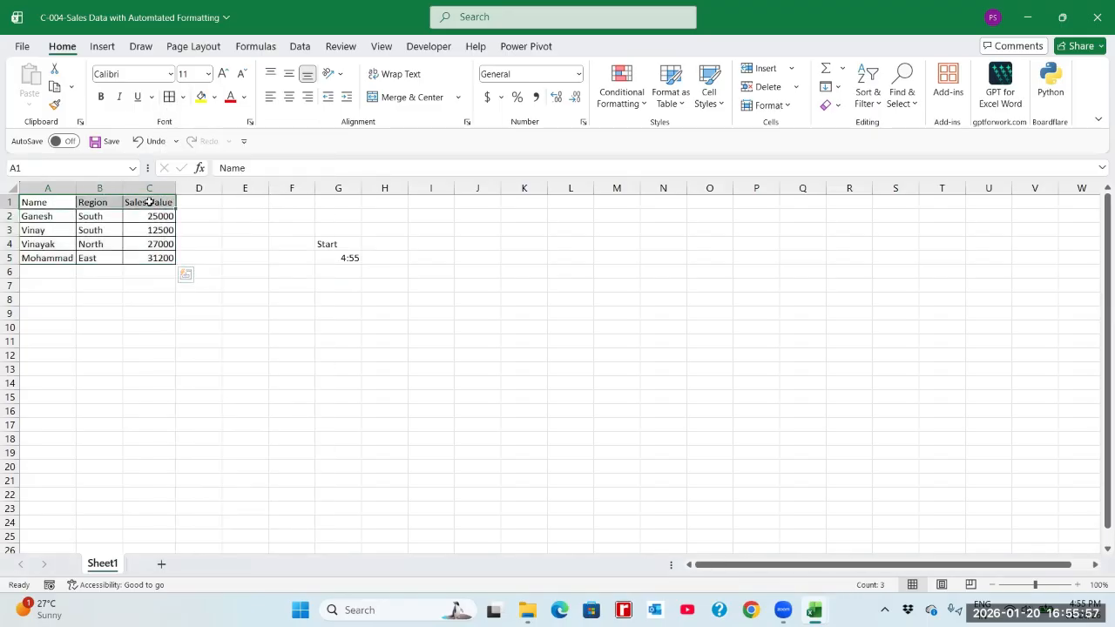
pyautogui.click(214, 97)
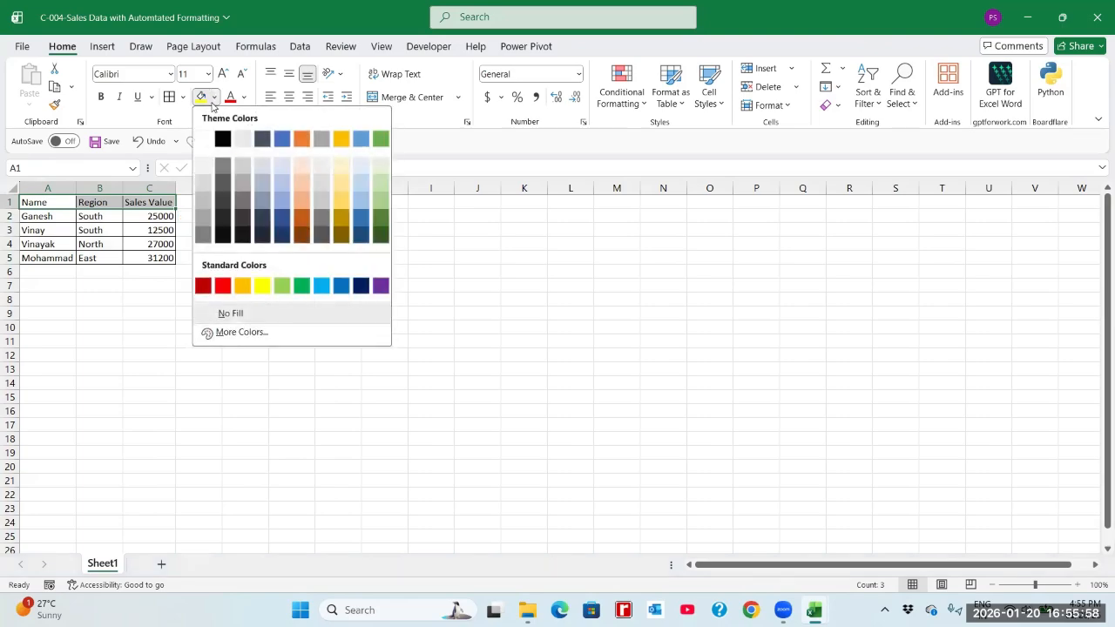
pyautogui.click(302, 185)
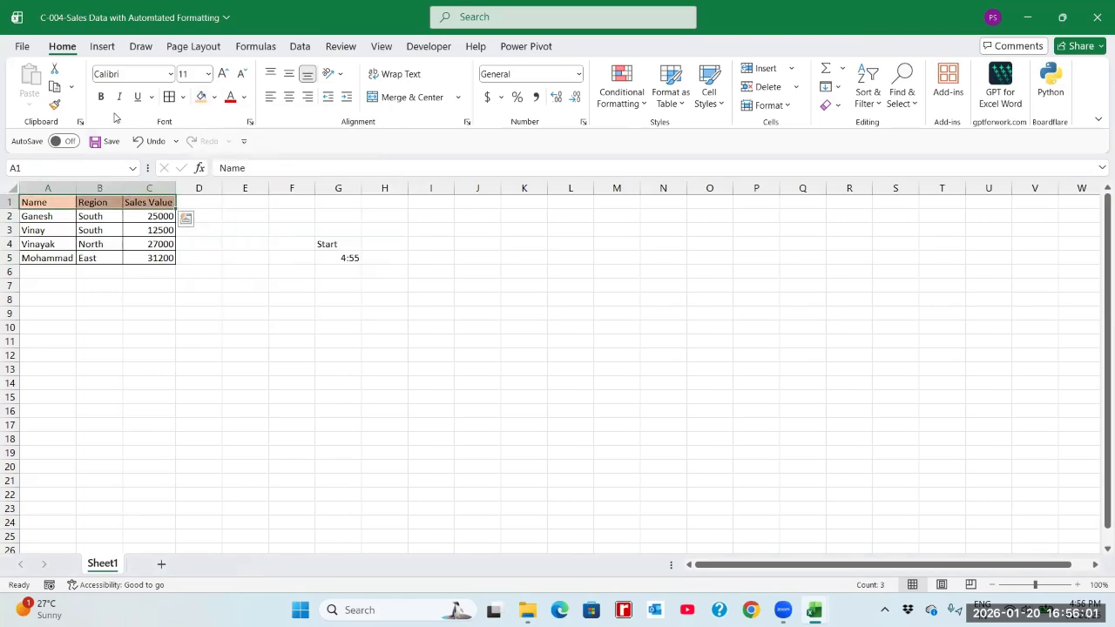
# Set the font color of the Sales Value column, C1:C5, to standard blue.
pyautogui.click(144, 201)
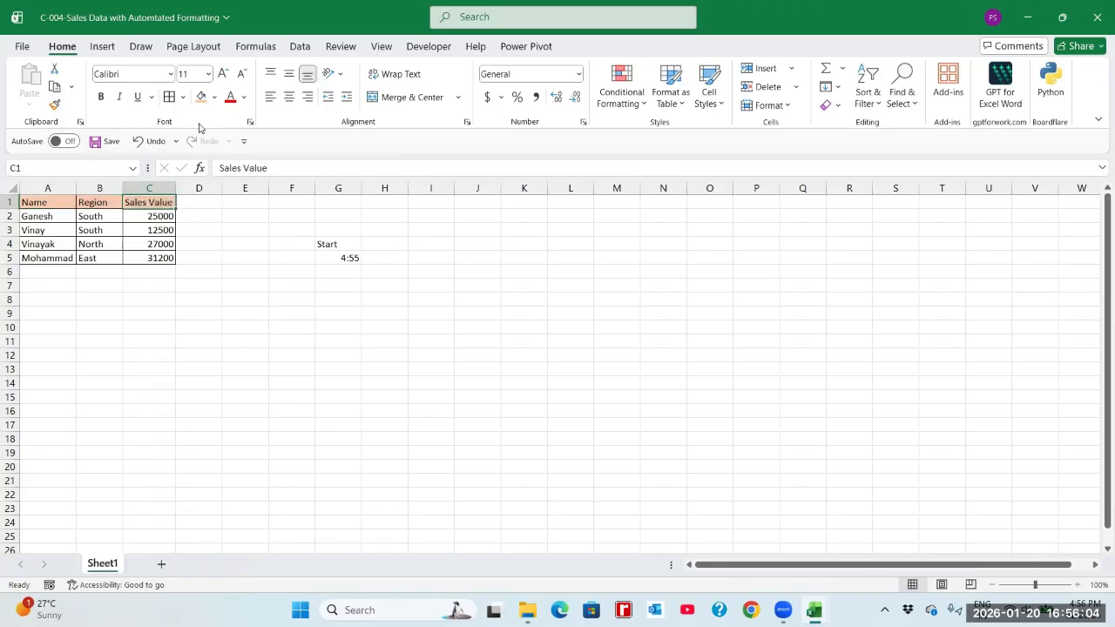
pyautogui.moveTo(153, 200); pyautogui.dragTo(161, 253)
pyautogui.click(244, 96)
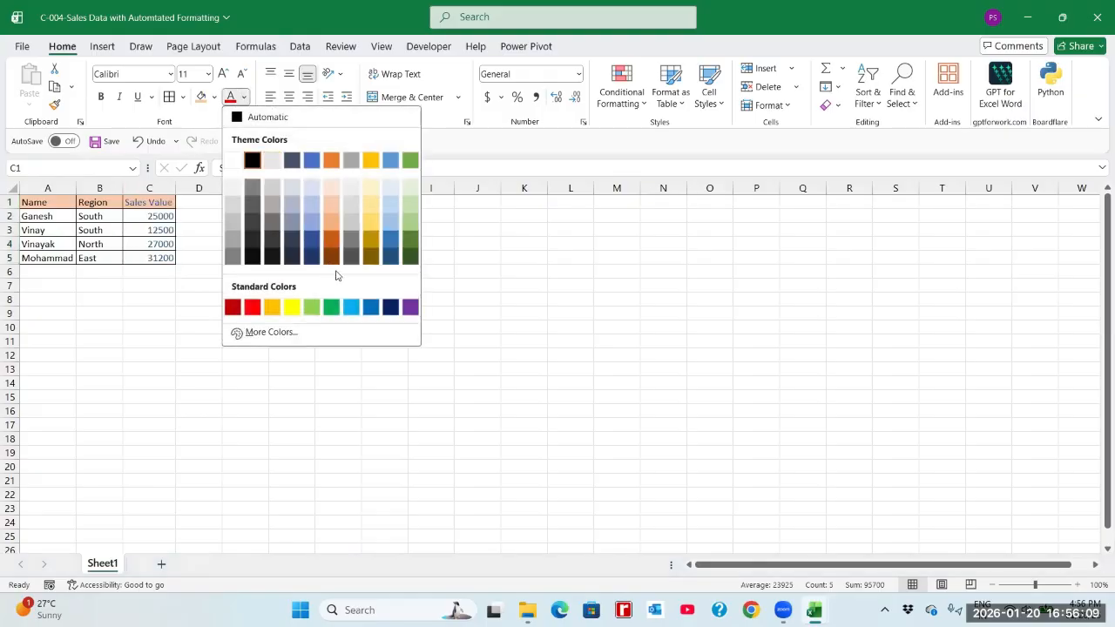
pyautogui.click(371, 307)
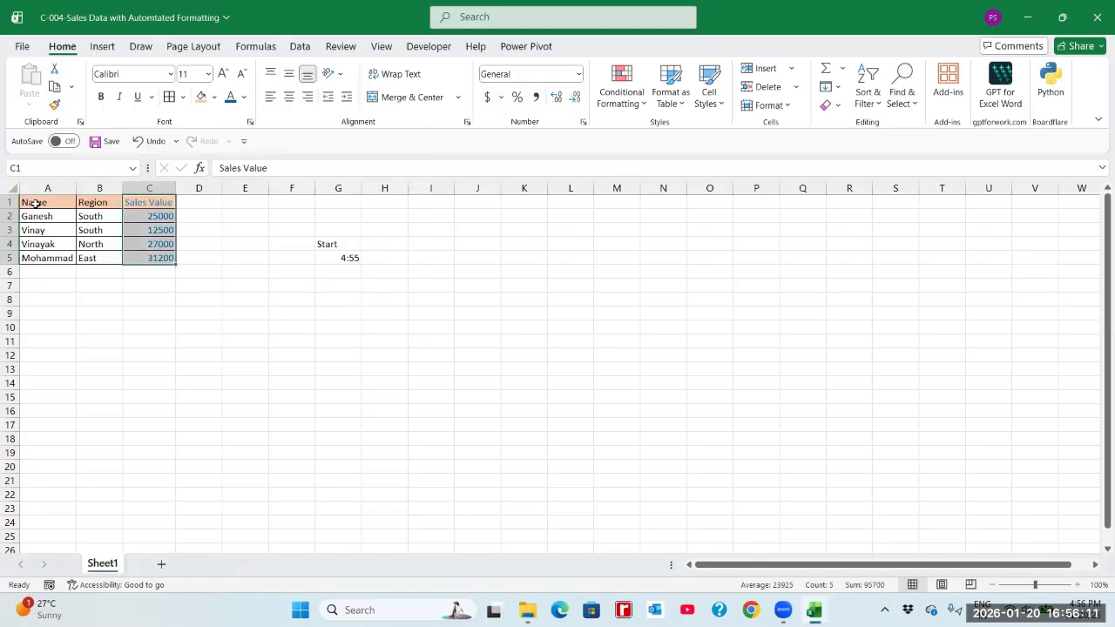
# Set the font size of the sales table in A1:C5 to 18.
pyautogui.moveTo(35, 202); pyautogui.dragTo(161, 258)
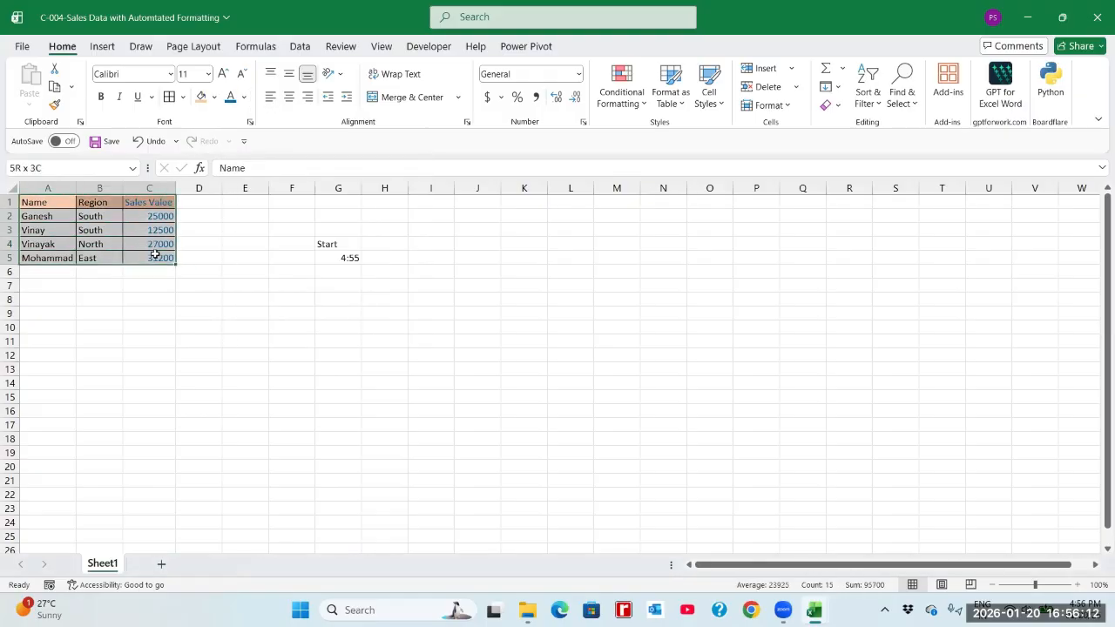
pyautogui.click(207, 74)
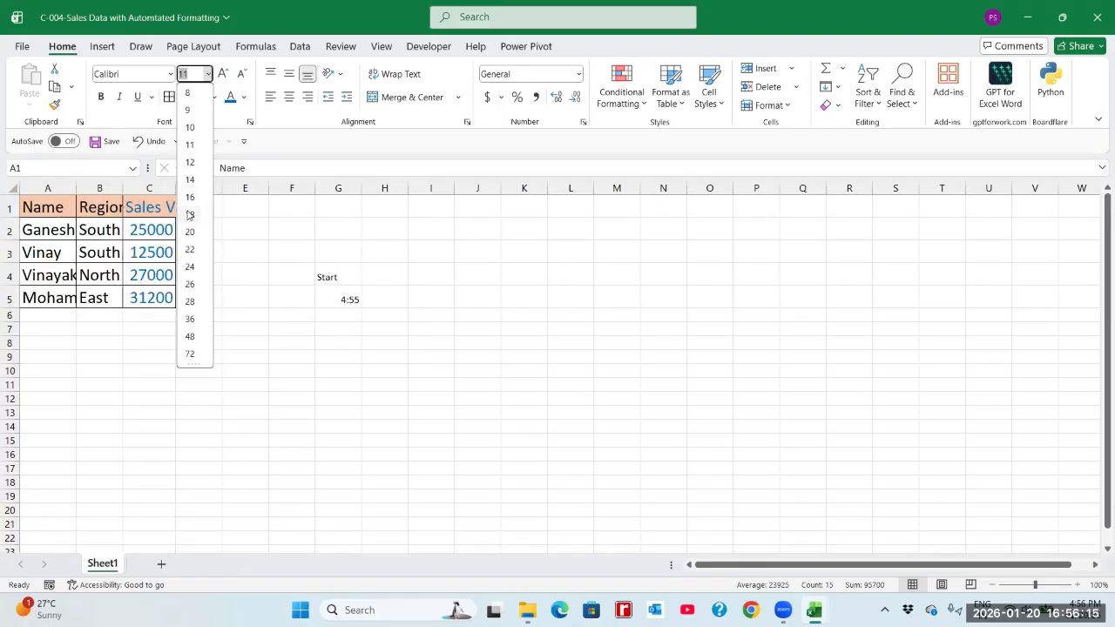
pyautogui.click(189, 215)
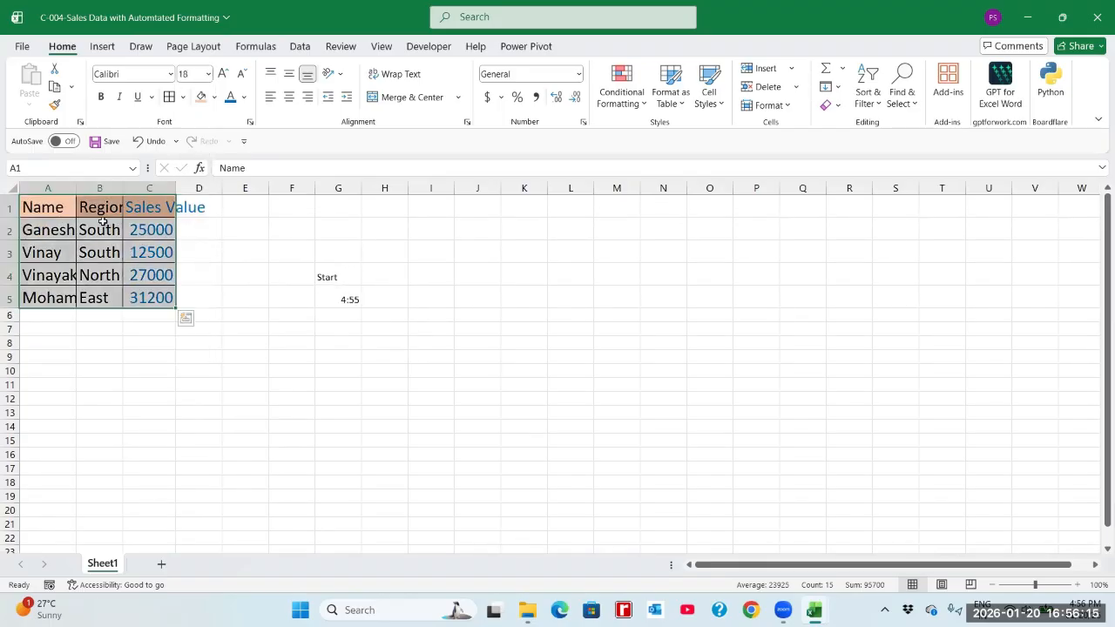
# AutoFit the width of all columns in the worksheet to their contents.
pyautogui.click(10, 188)
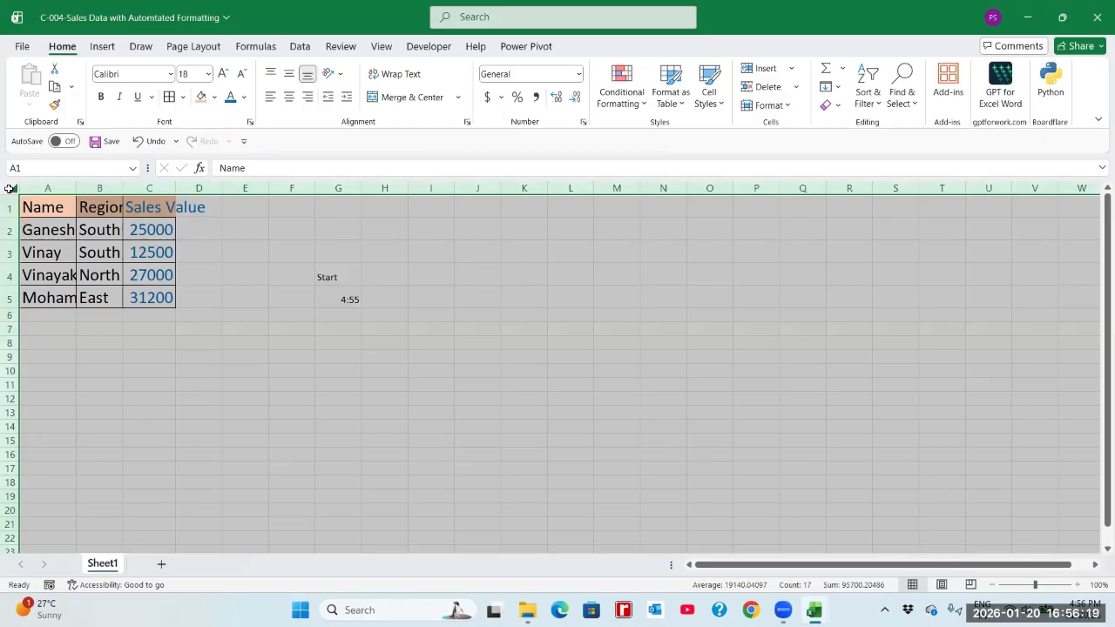
pyautogui.doubleClick(78, 189)
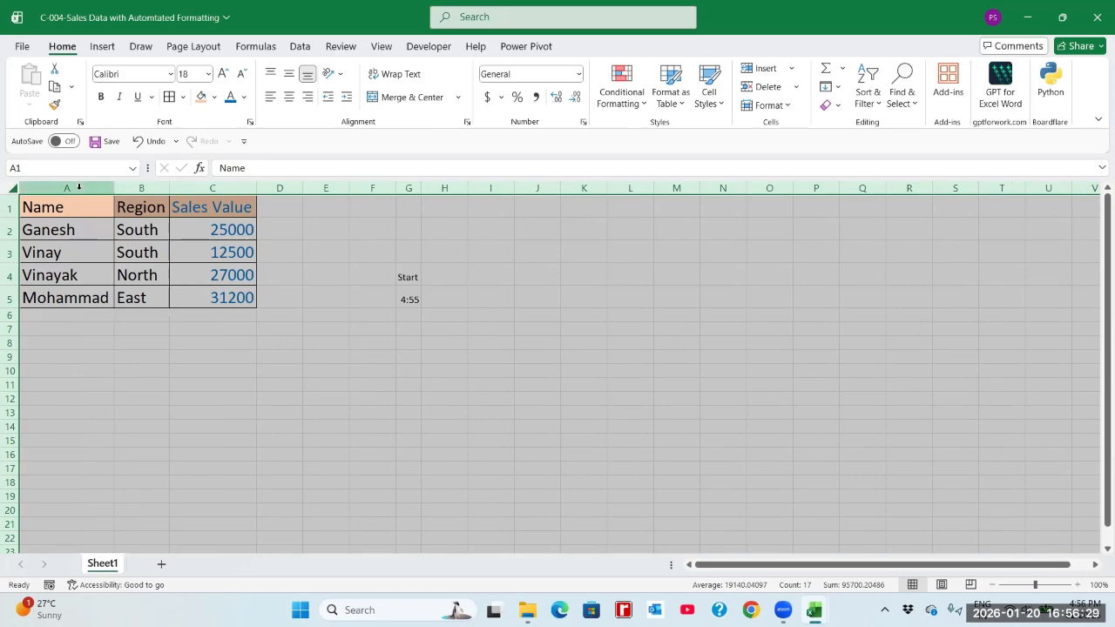
pyautogui.click(188, 228)
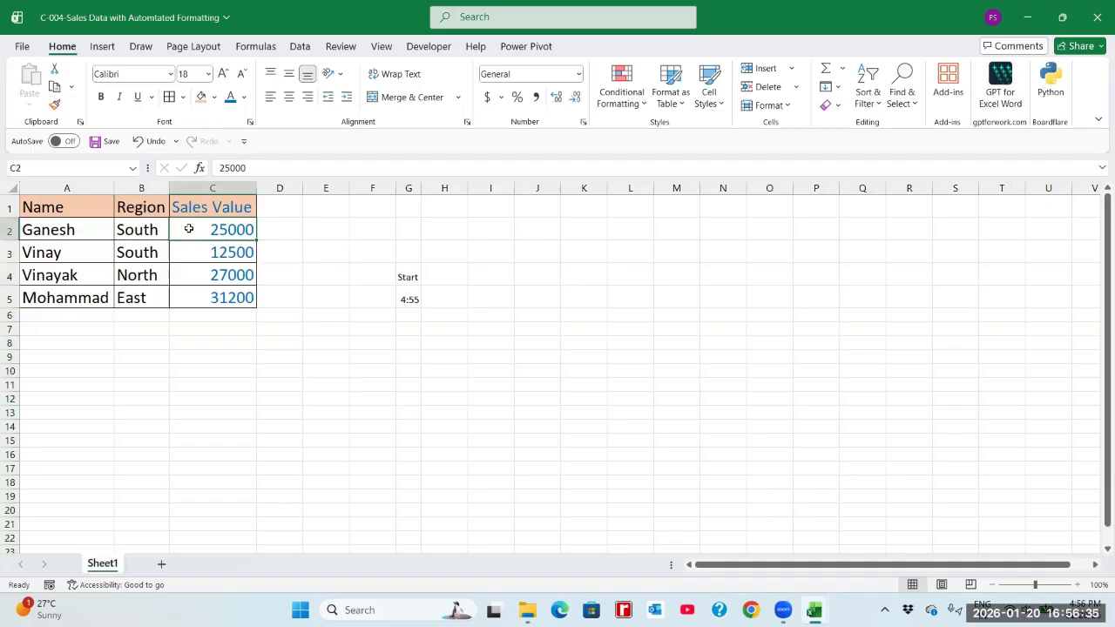
# Enter the end time 4:56 in cell G6 and the value 60 in cell G7.
pyautogui.click(411, 316)
pyautogui.write('4')
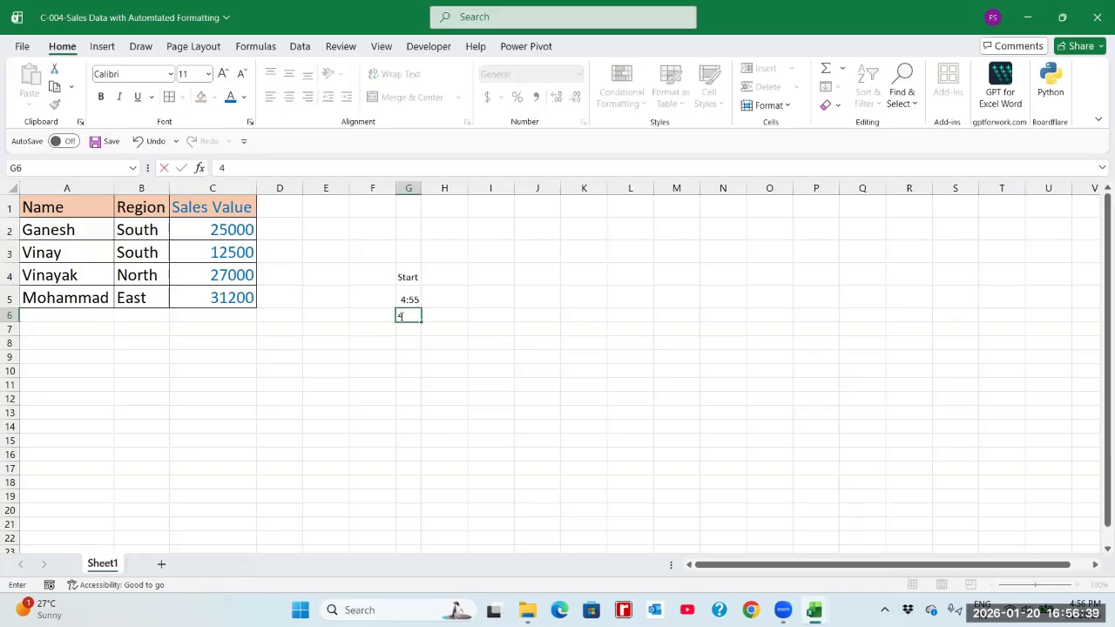
pyautogui.write(':56')
pyautogui.press('Return')
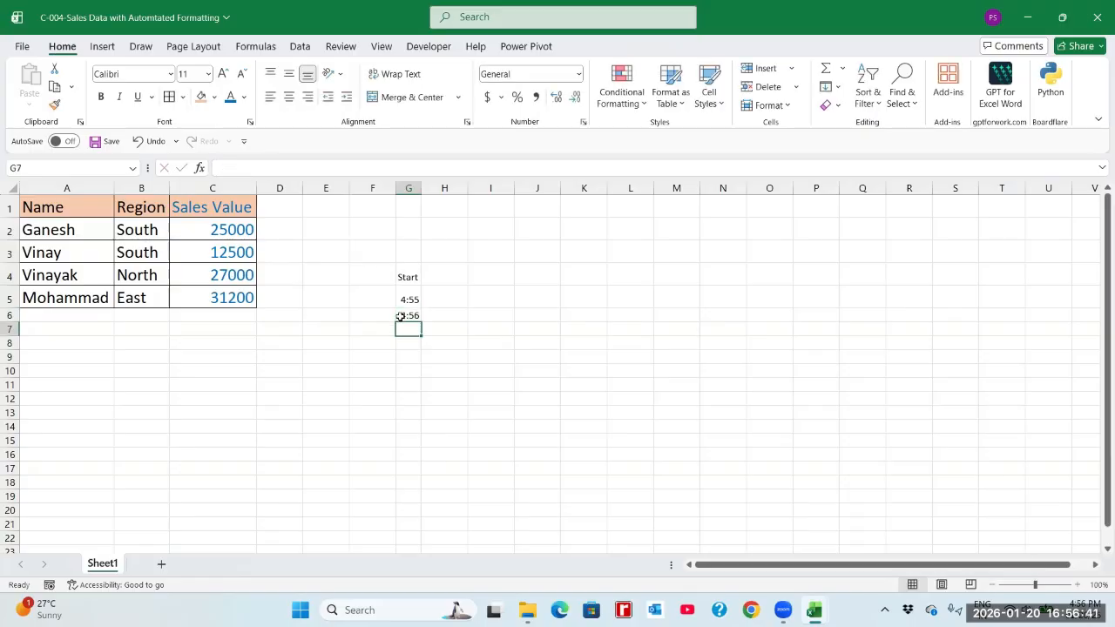
pyautogui.write('60')
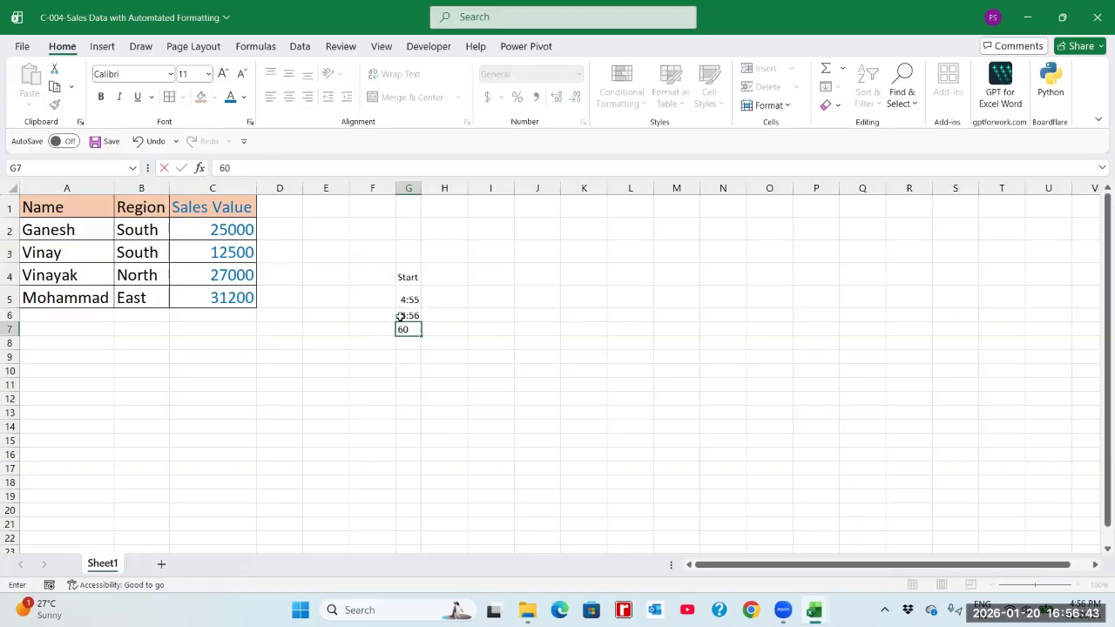
pyautogui.press('Return')
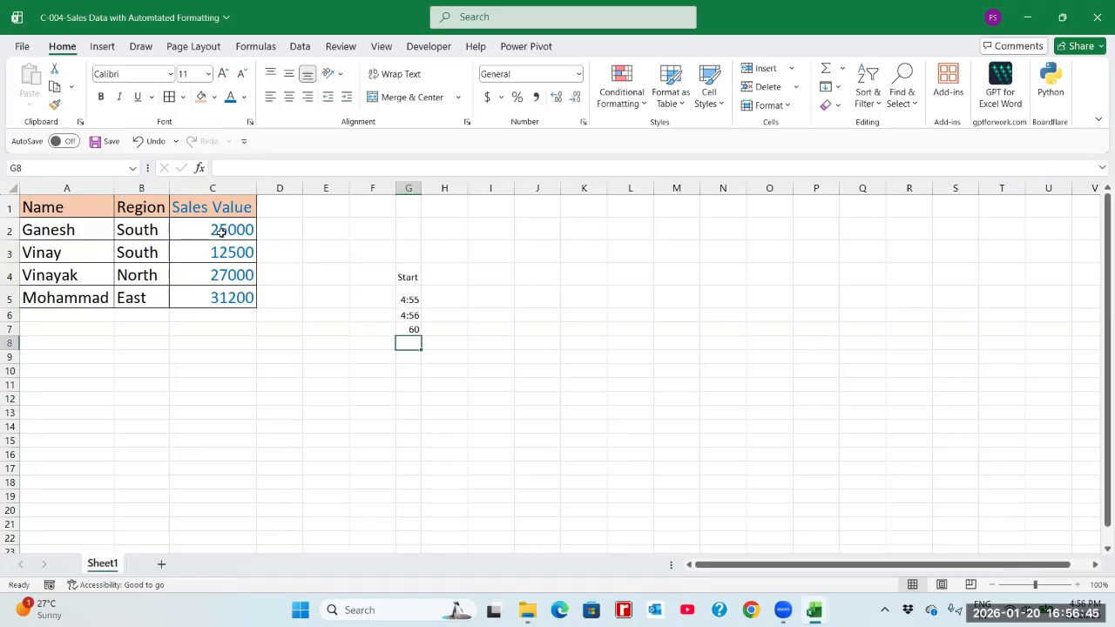
# Clear all formats from the sales table in A1:C5 while keeping its data.
pyautogui.click(101, 209)
pyautogui.moveTo(128, 207); pyautogui.dragTo(254, 297)
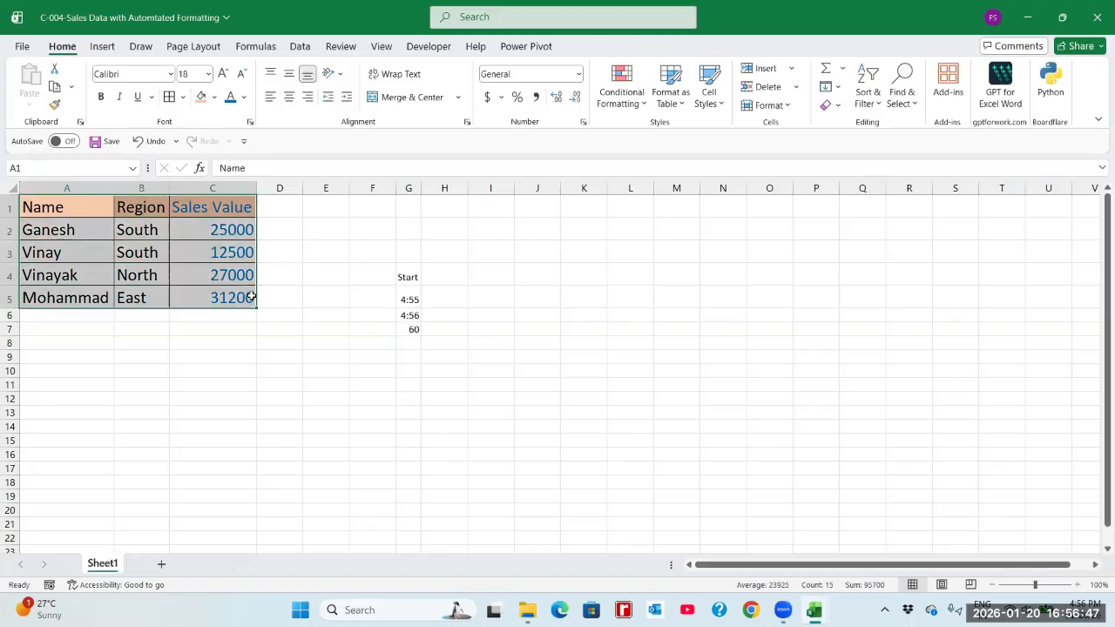
pyautogui.click(832, 107)
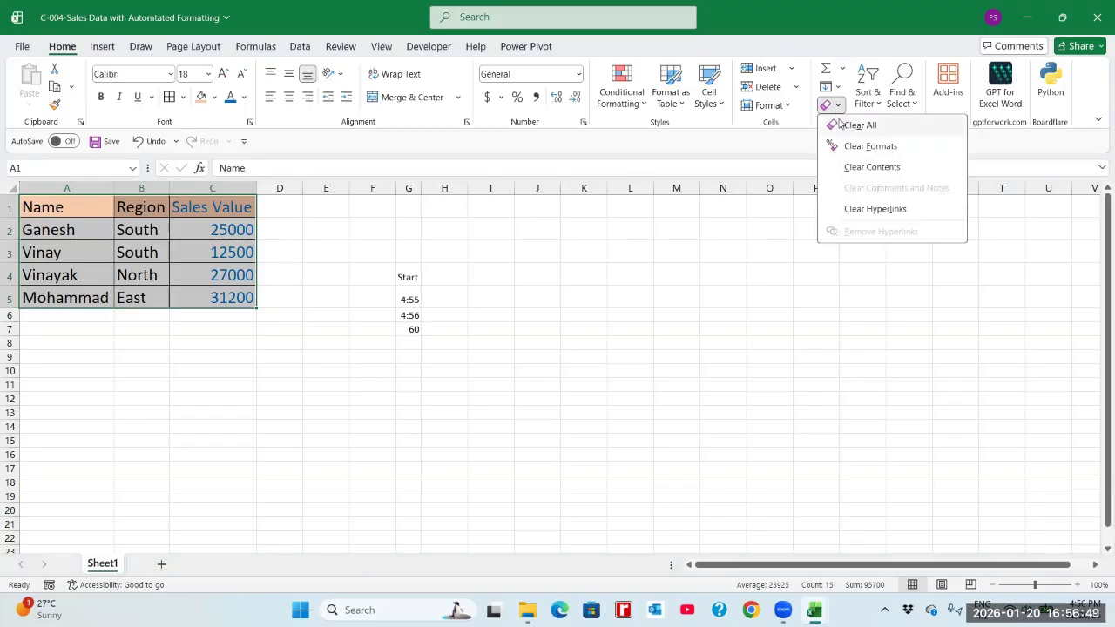
pyautogui.click(858, 148)
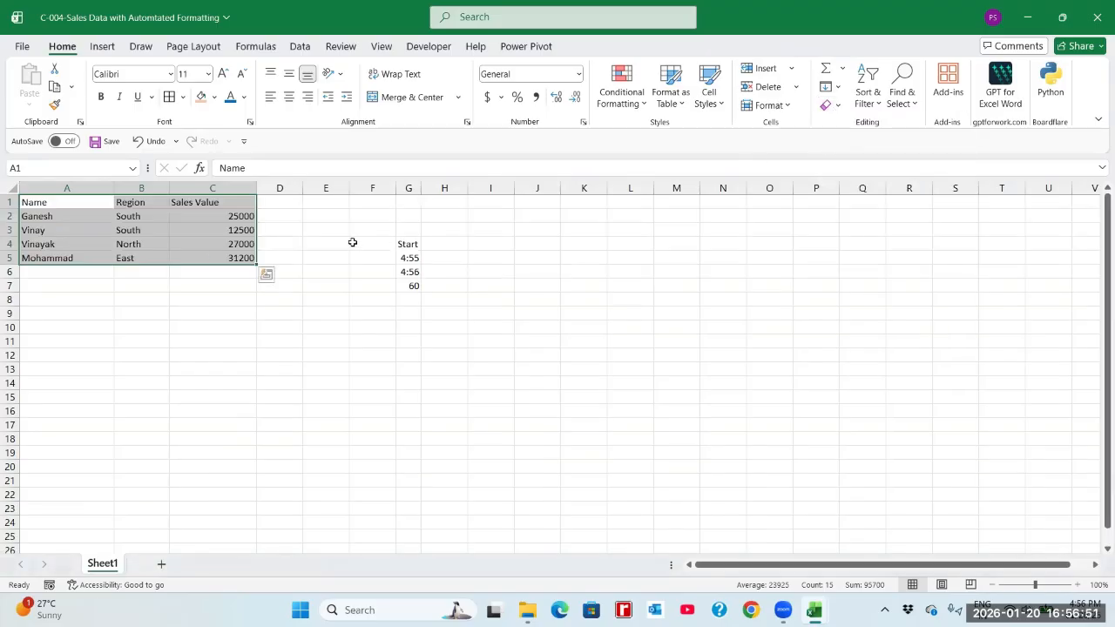
# AutoFit columns A, B and C to the unformatted table contents.
pyautogui.click(223, 230)
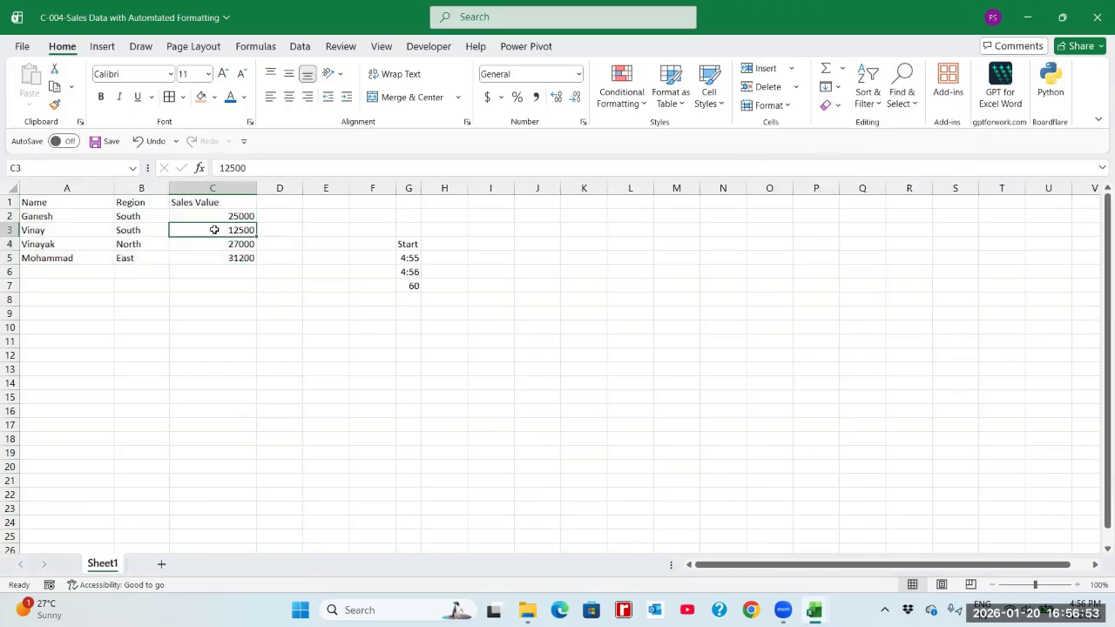
pyautogui.doubleClick(256, 188)
pyautogui.doubleClick(168, 189)
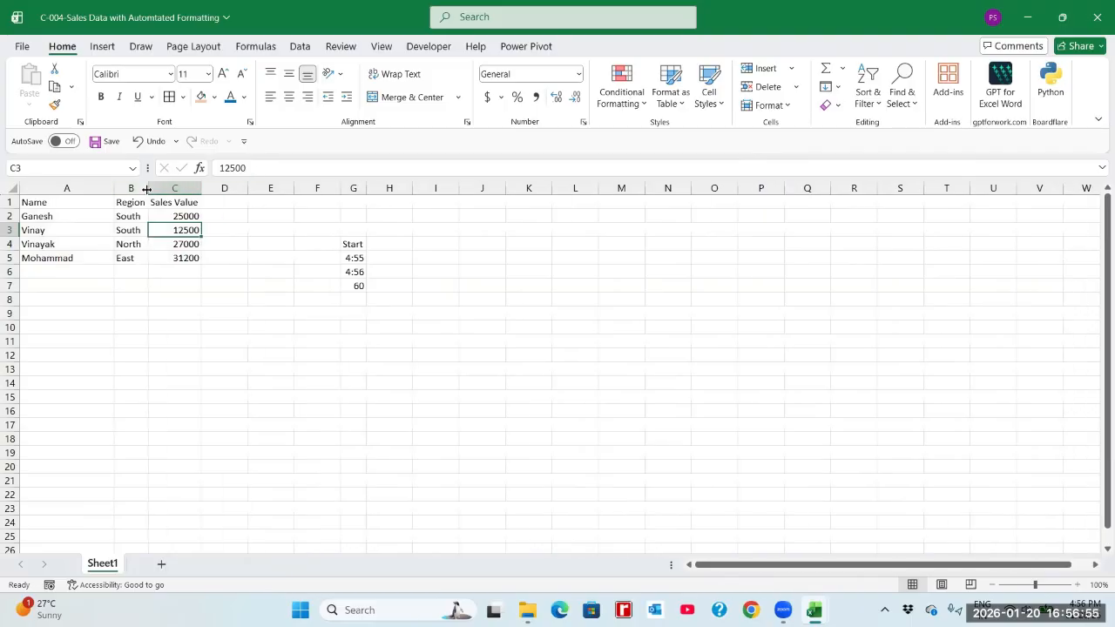
pyautogui.moveTo(113, 188); pyautogui.dragTo(113, 188)
pyautogui.doubleClick(113, 189)
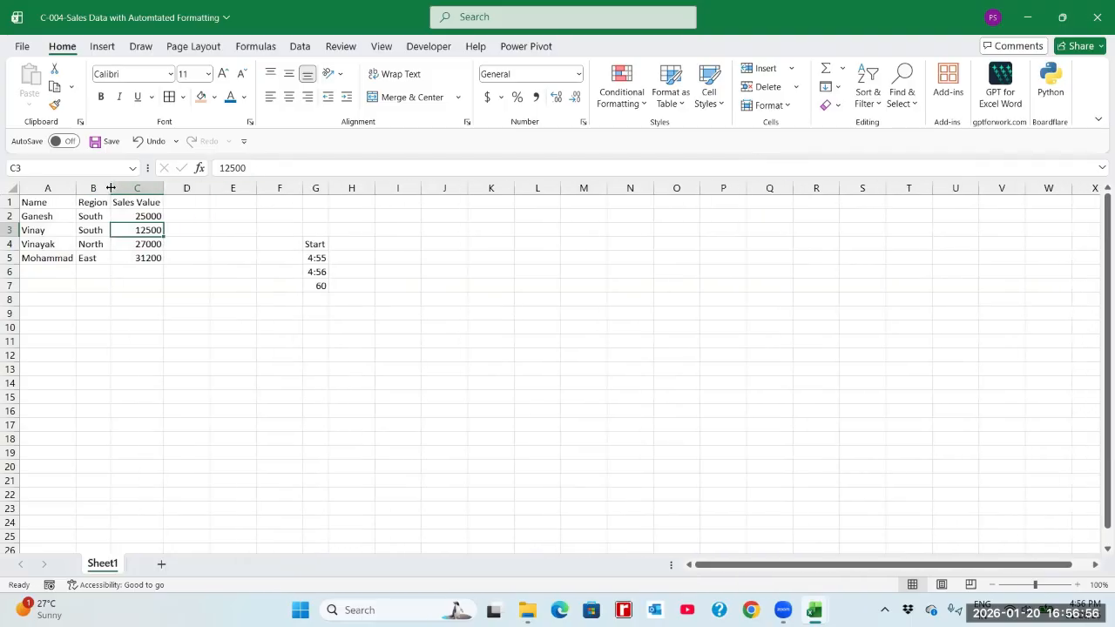
pyautogui.click(315, 292)
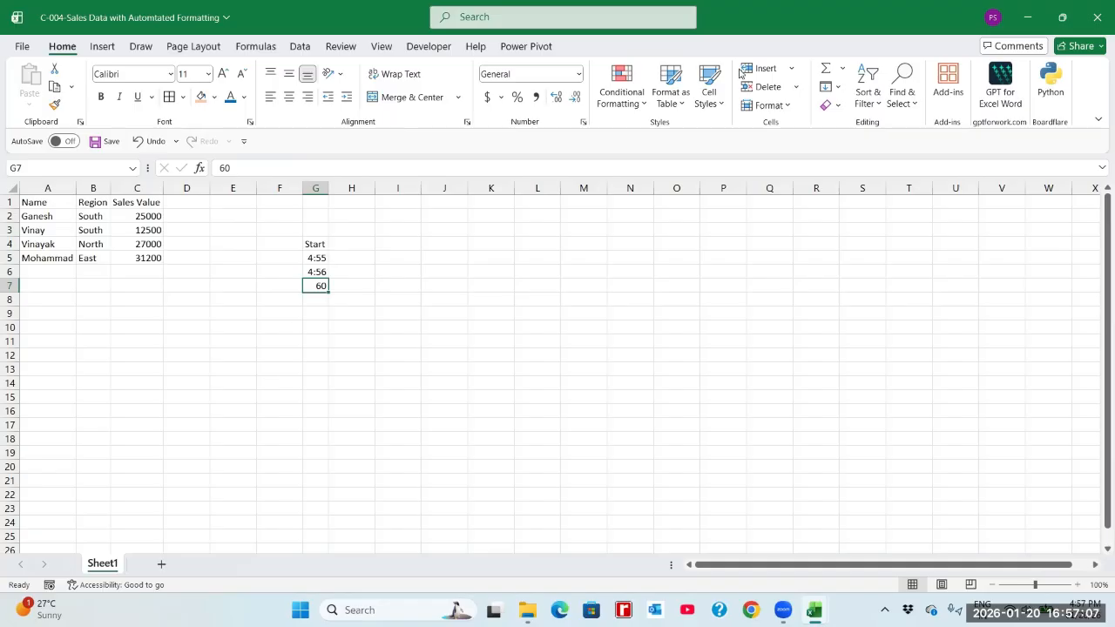
# Hide the Developer tab through the ribbon customization options.
pyautogui.rightClick(422, 50)
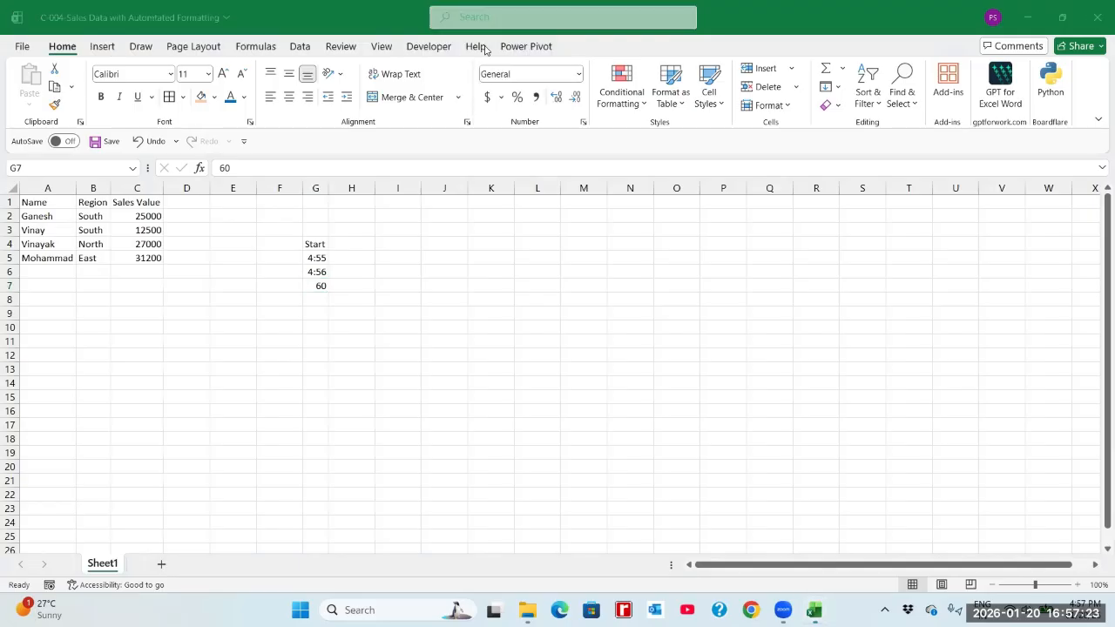
pyautogui.rightClick(287, 44)
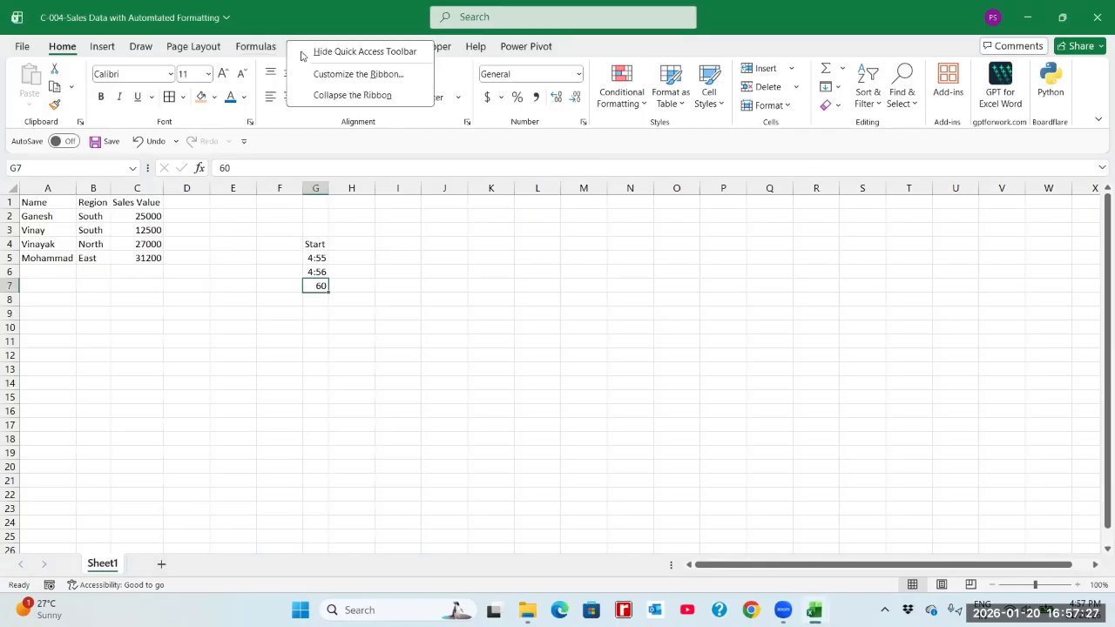
pyautogui.click(366, 77)
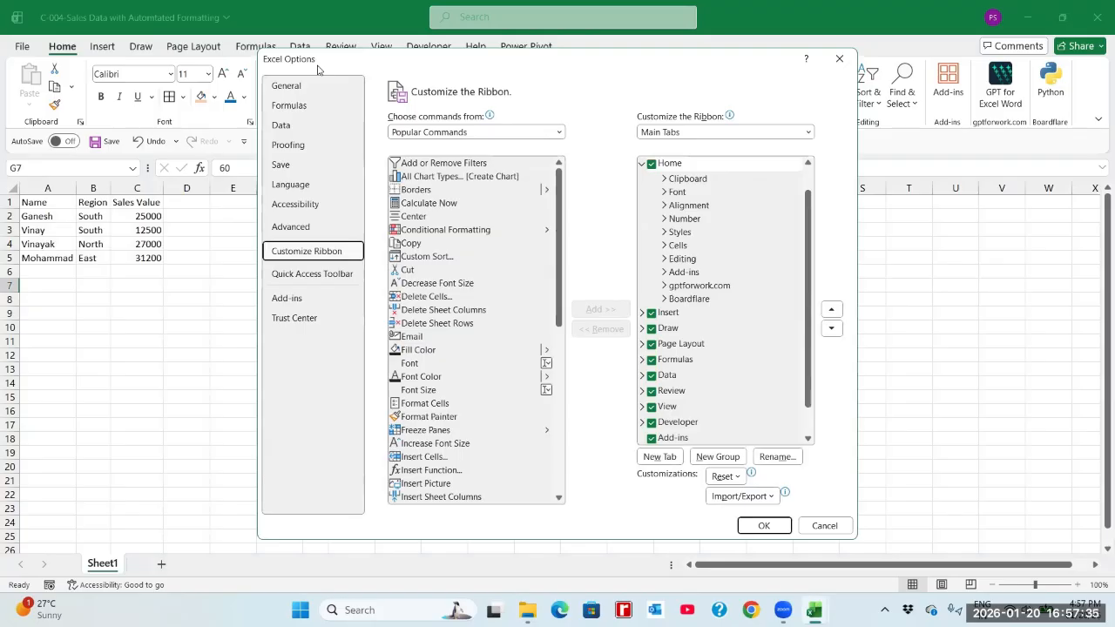
pyautogui.moveTo(318, 70); pyautogui.dragTo(302, 109)
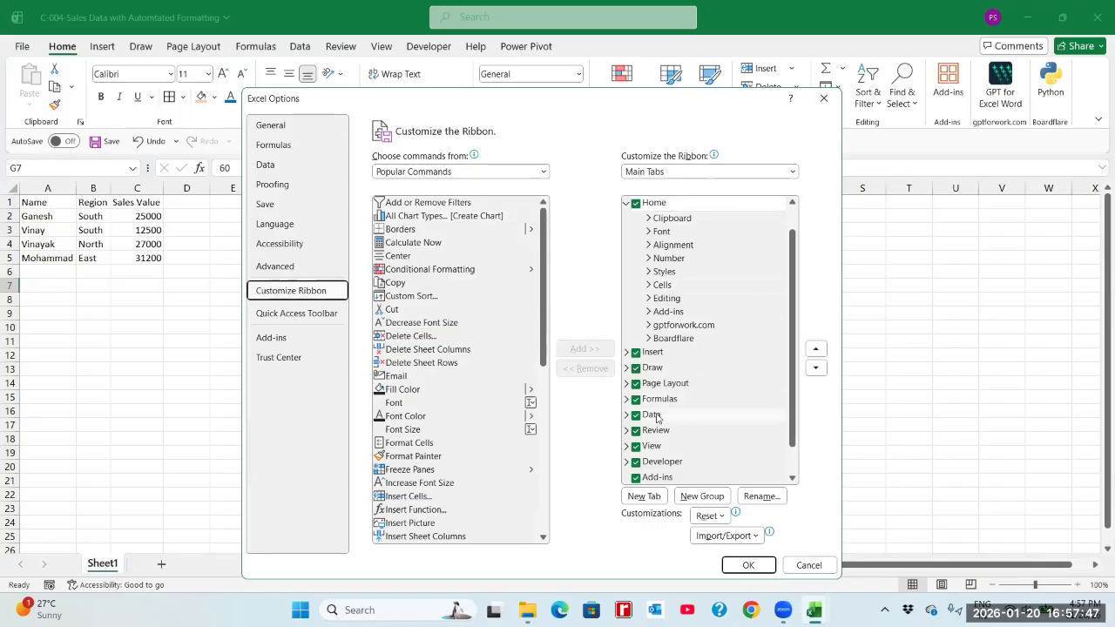
pyautogui.click(636, 462)
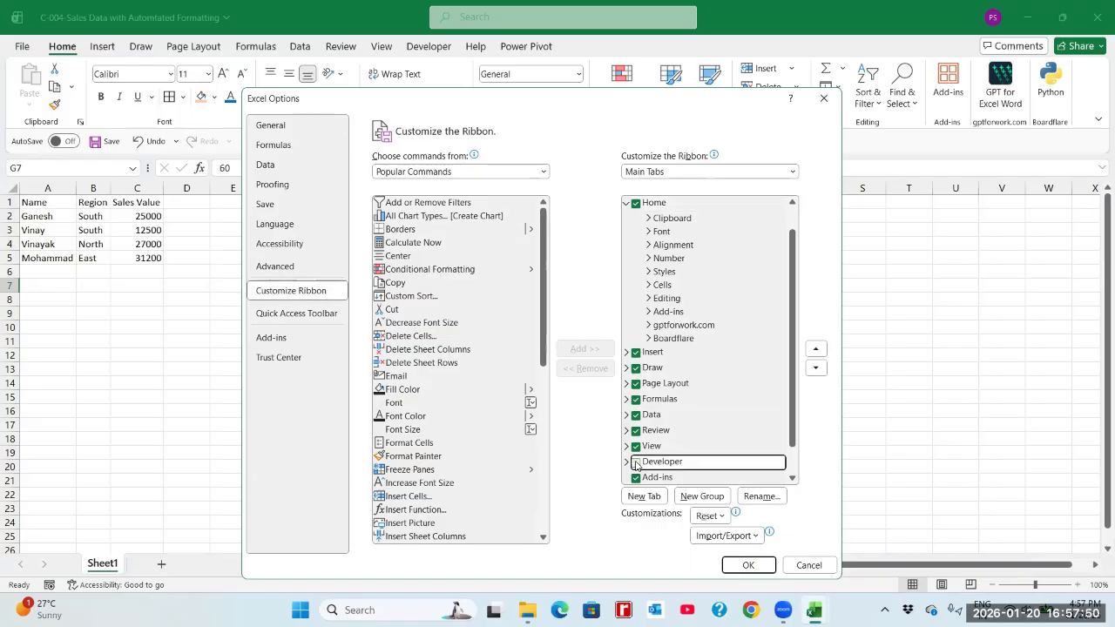
pyautogui.click(745, 565)
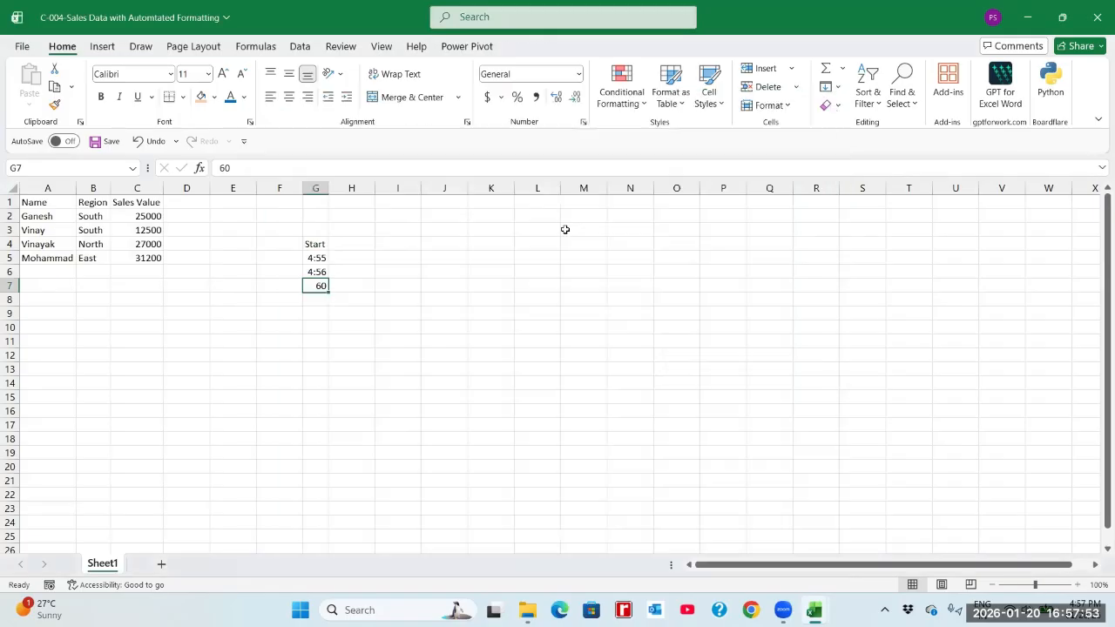
# Enable the Developer tab again in the ribbon customization options.
pyautogui.rightClick(364, 44)
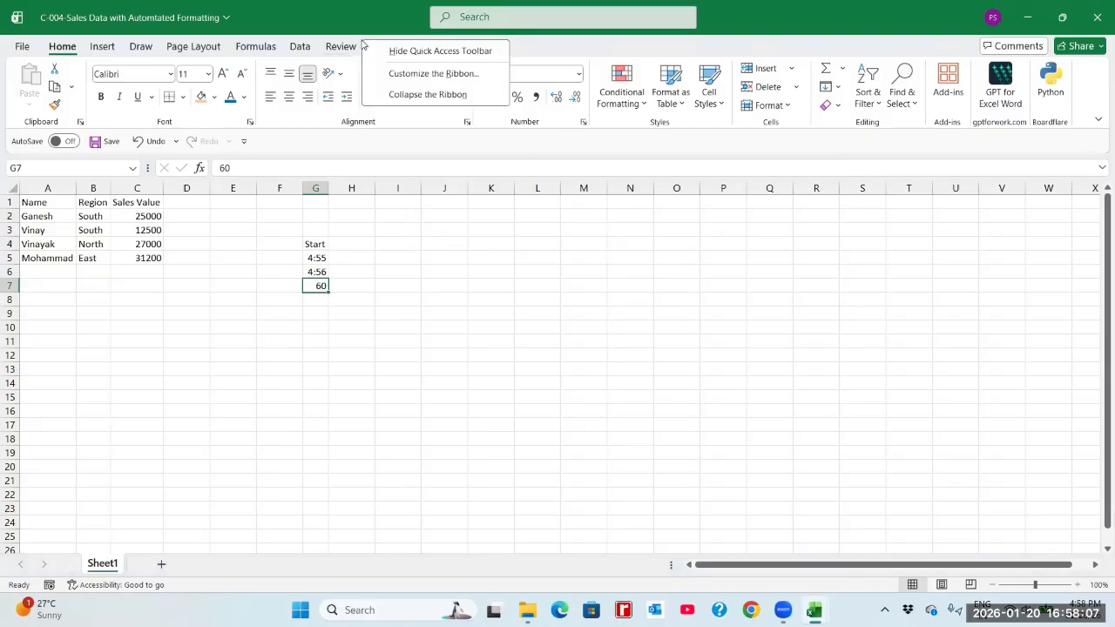
pyautogui.click(394, 79)
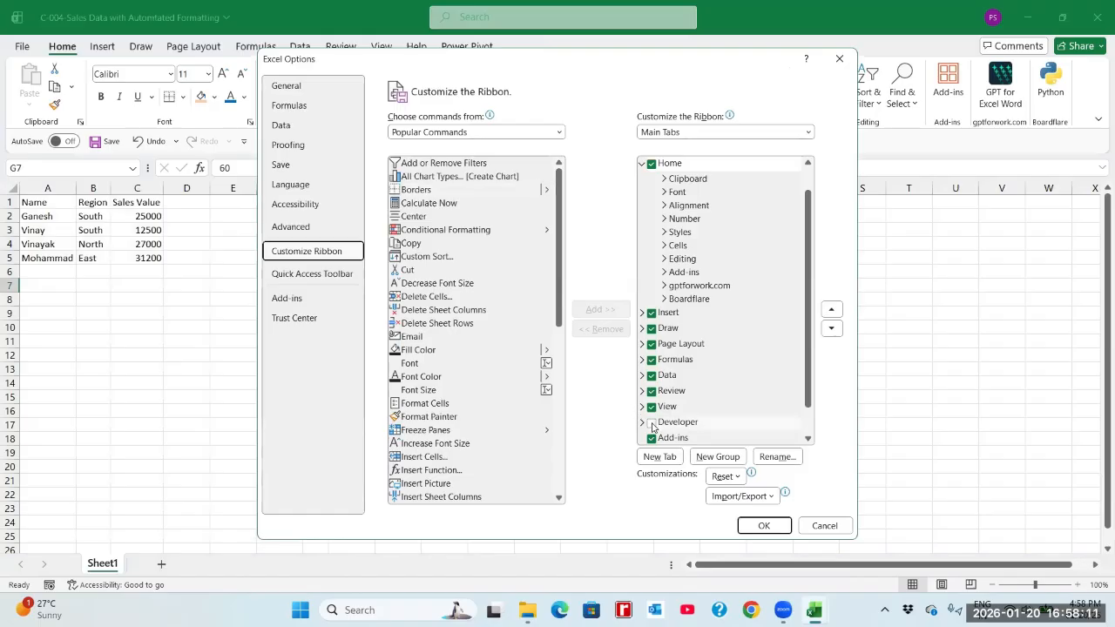
pyautogui.click(652, 425)
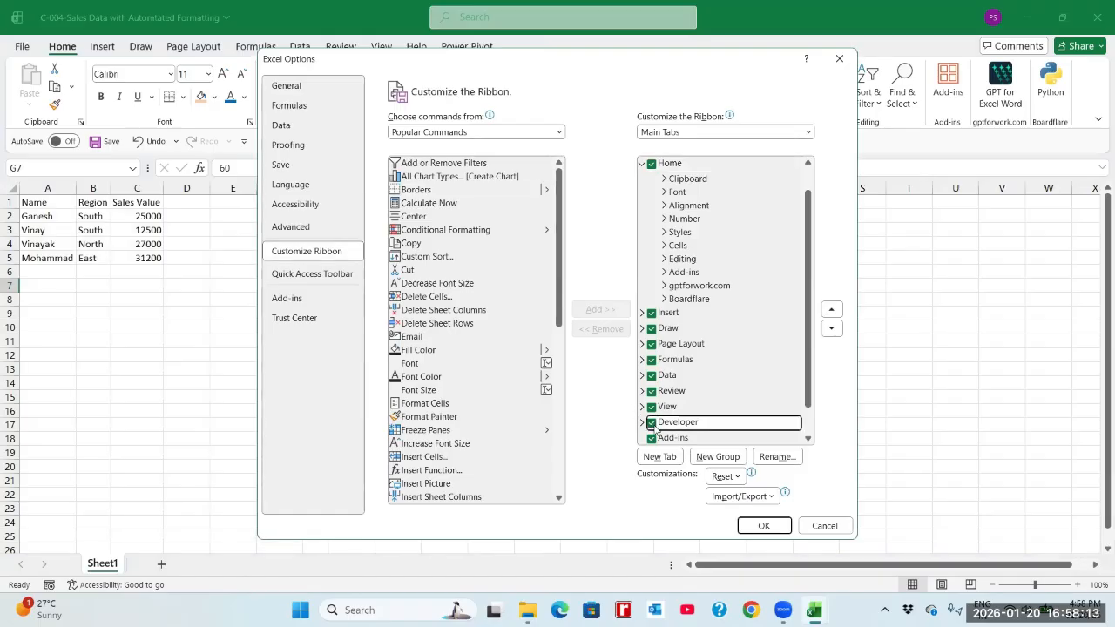
pyautogui.click(754, 528)
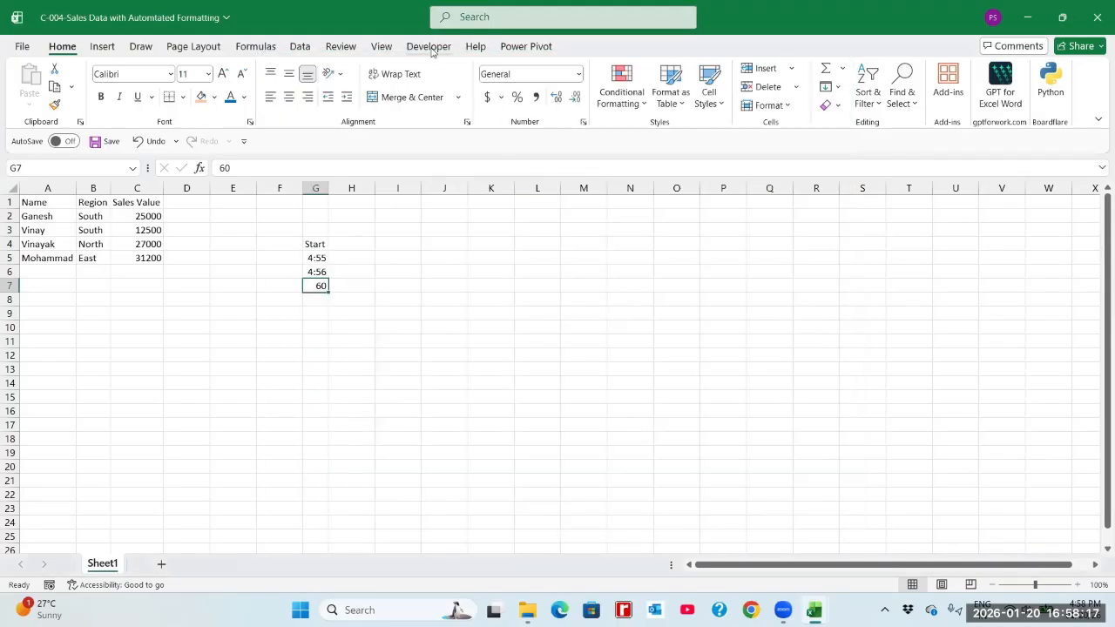
# Set up a new macro recording and try to name it "Macro1 Formatting".
pyautogui.click(426, 48)
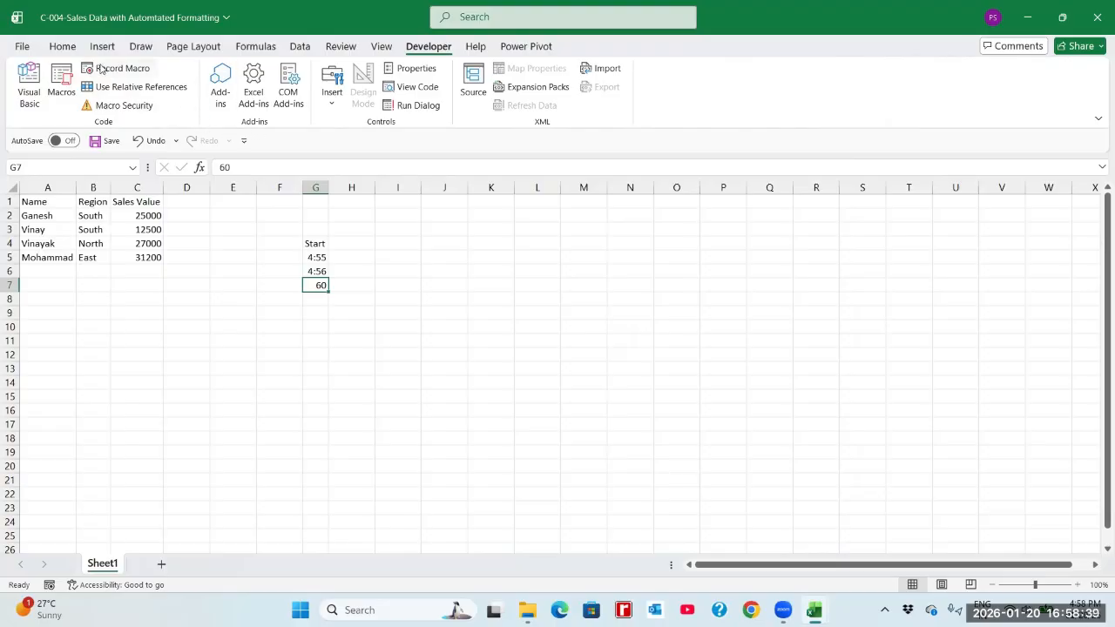
pyautogui.click(62, 49)
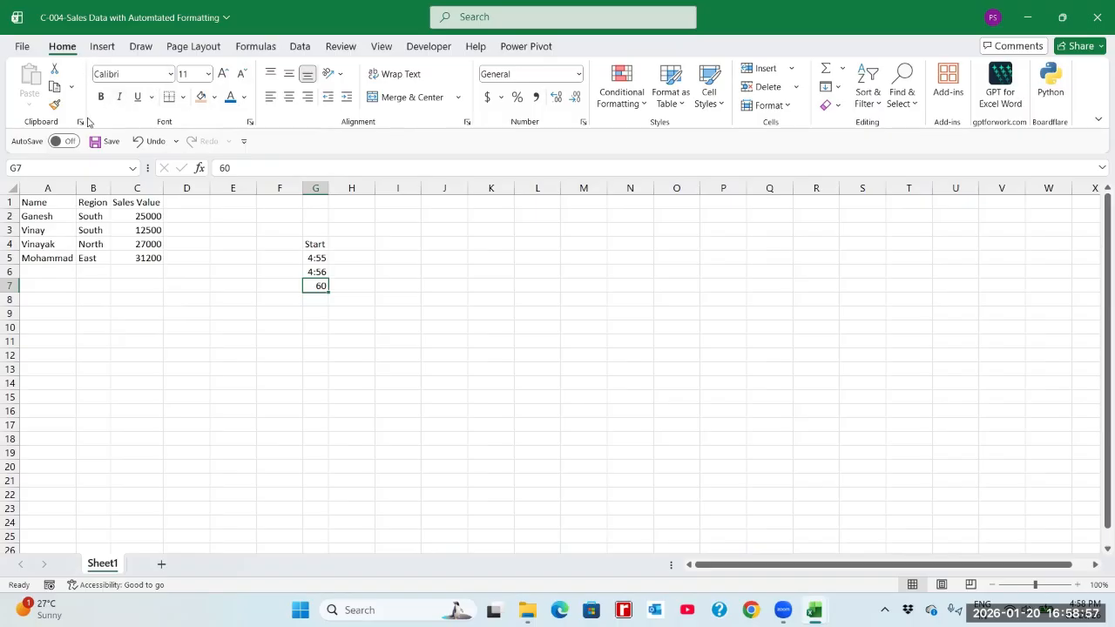
pyautogui.click(427, 47)
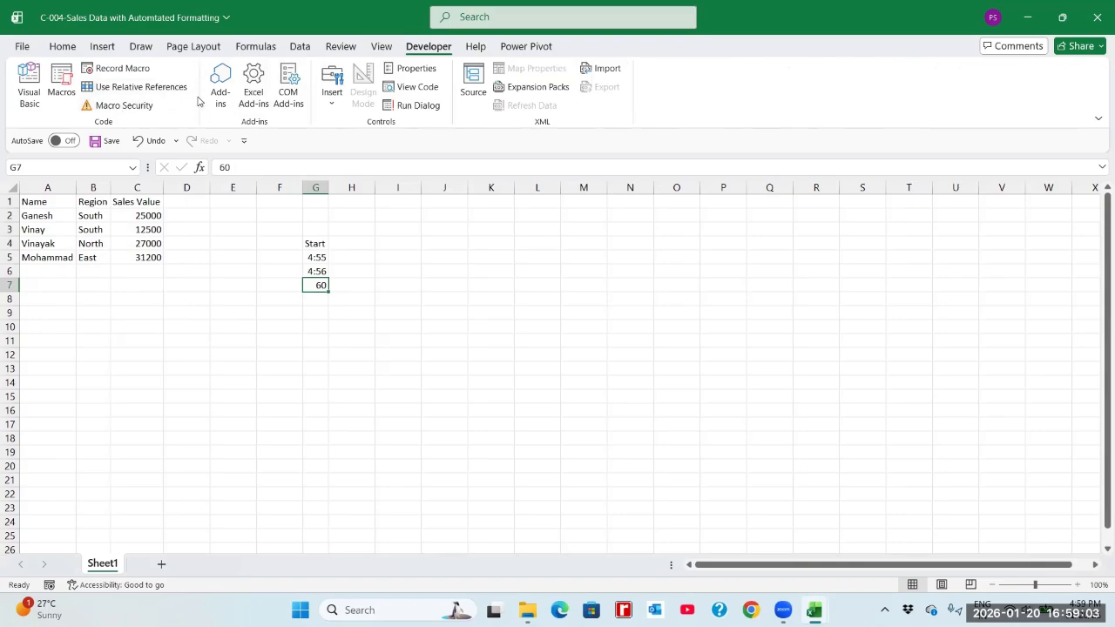
pyautogui.click(108, 70)
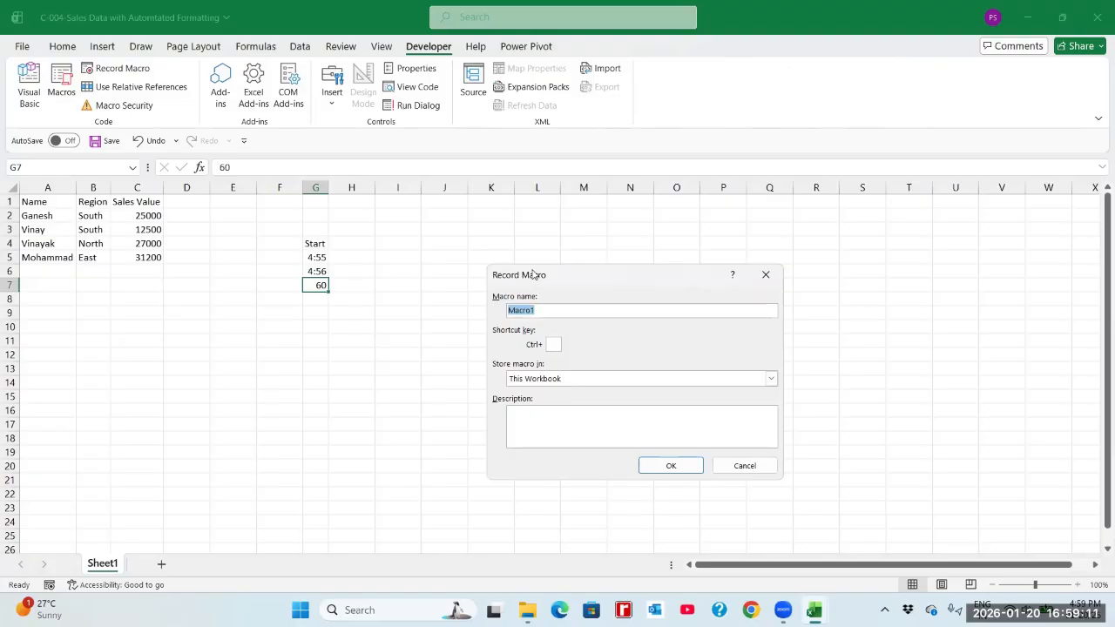
pyautogui.moveTo(533, 274); pyautogui.dragTo(494, 228)
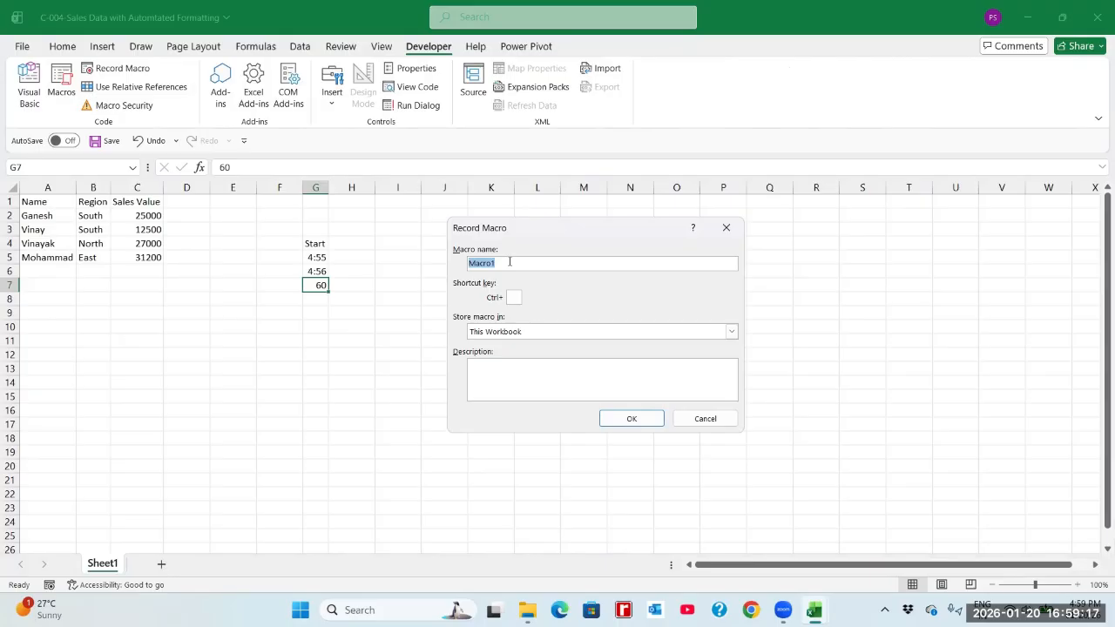
pyautogui.click(510, 261)
pyautogui.write('ormatt')
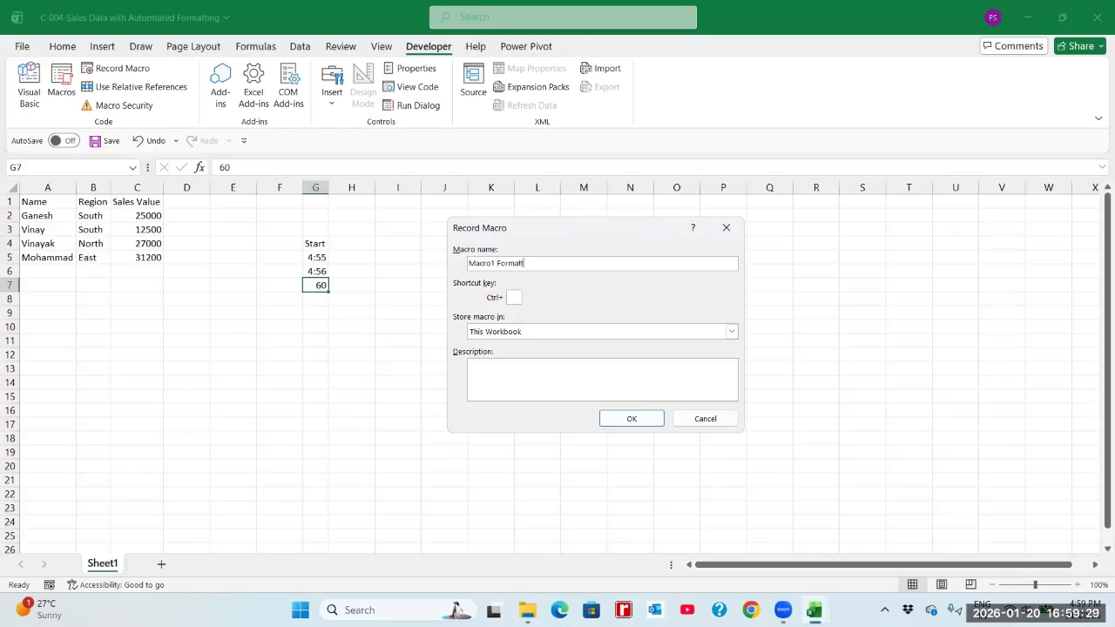
pyautogui.write('ing')
pyautogui.click(627, 420)
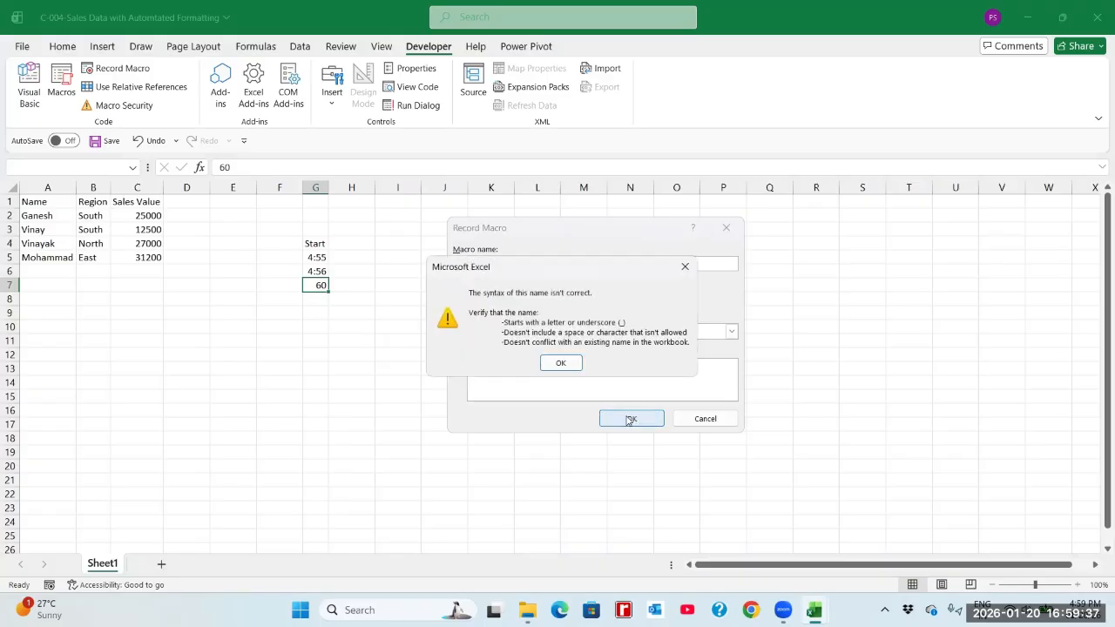
pyautogui.click(561, 364)
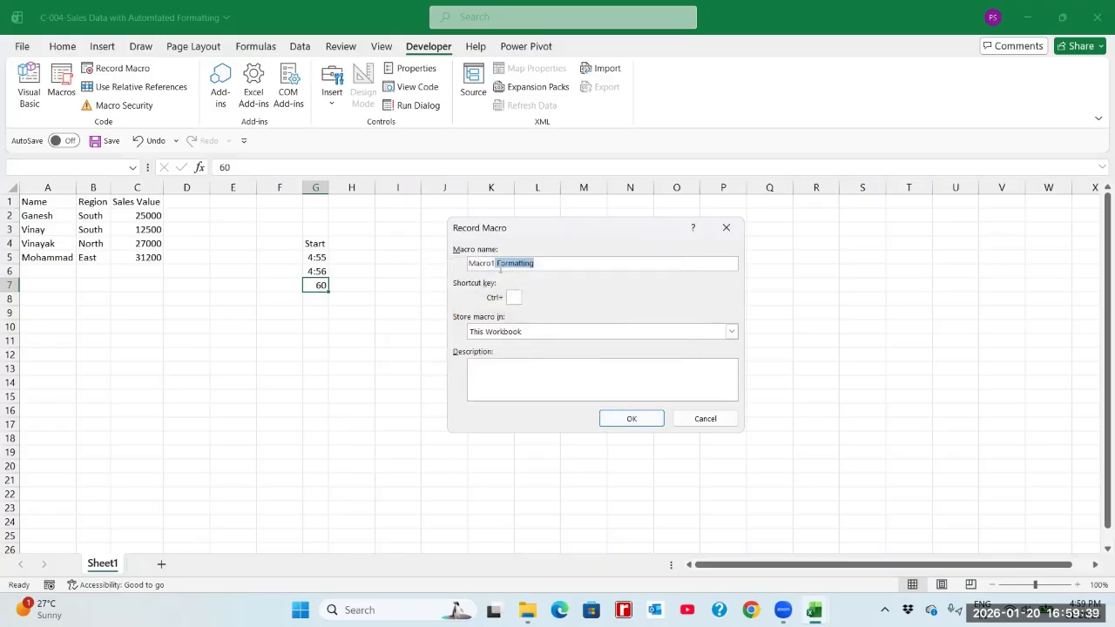
# Try replacing the space in the macro name with another separator, such as Macro1-Formatting.
pyautogui.click(498, 263)
pyautogui.press('BackSpace')
pyautogui.write('_')
pyautogui.click(615, 422)
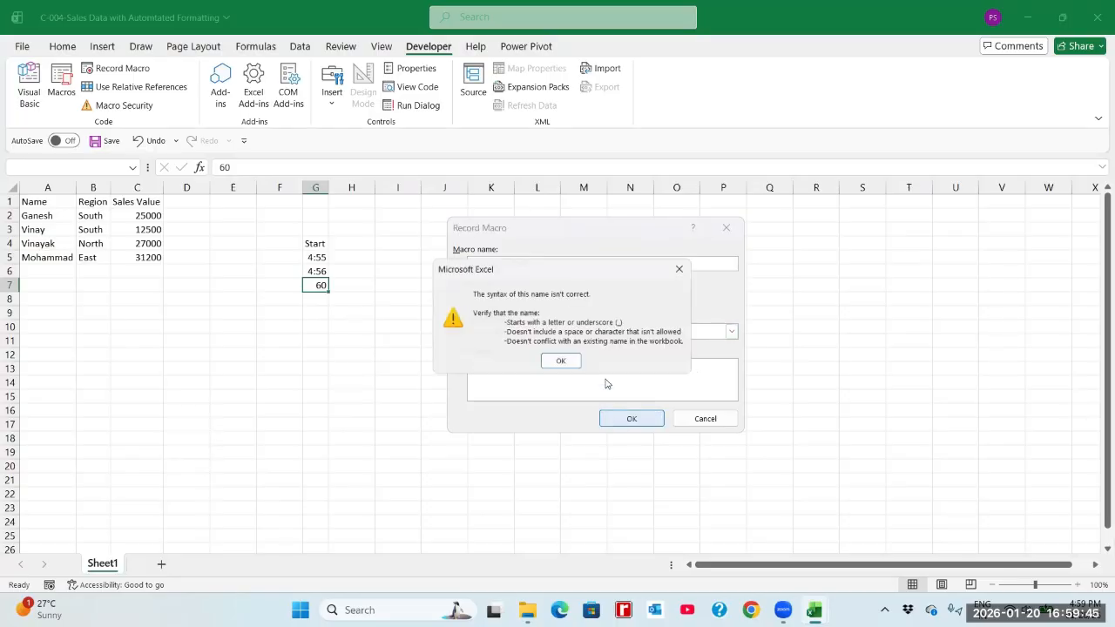
pyautogui.click(573, 365)
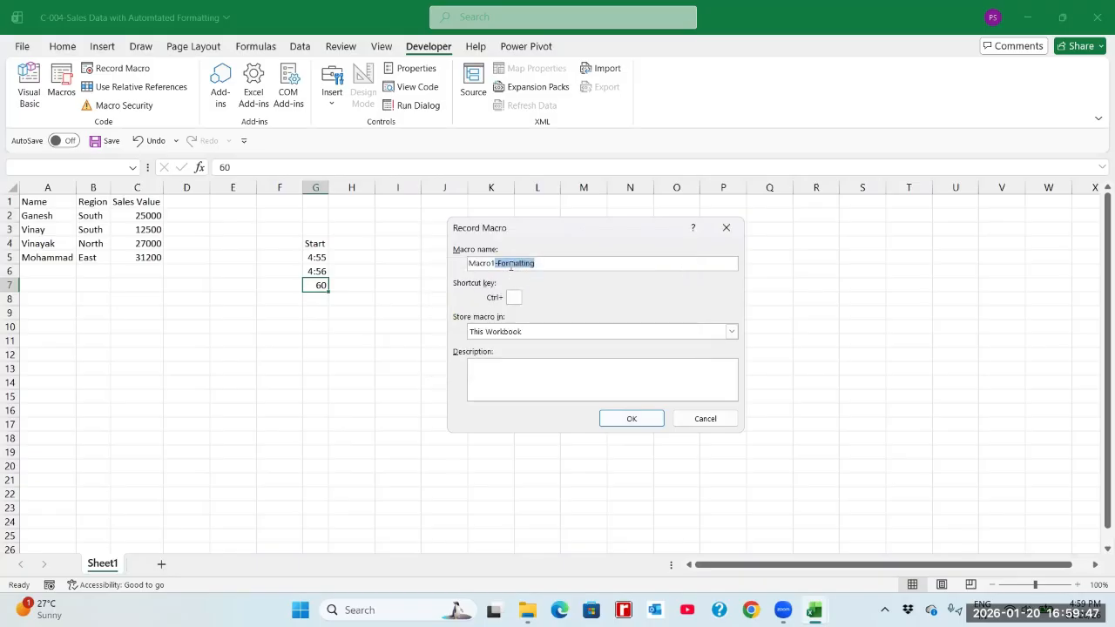
pyautogui.click(511, 263)
pyautogui.press('BackSpace')
pyautogui.write('_')
pyautogui.click(614, 419)
pyautogui.click(559, 361)
# Name the macro Macro1_Formatting and store it in This Workbook.
pyautogui.click(550, 264)
pyautogui.press('BackSpace')
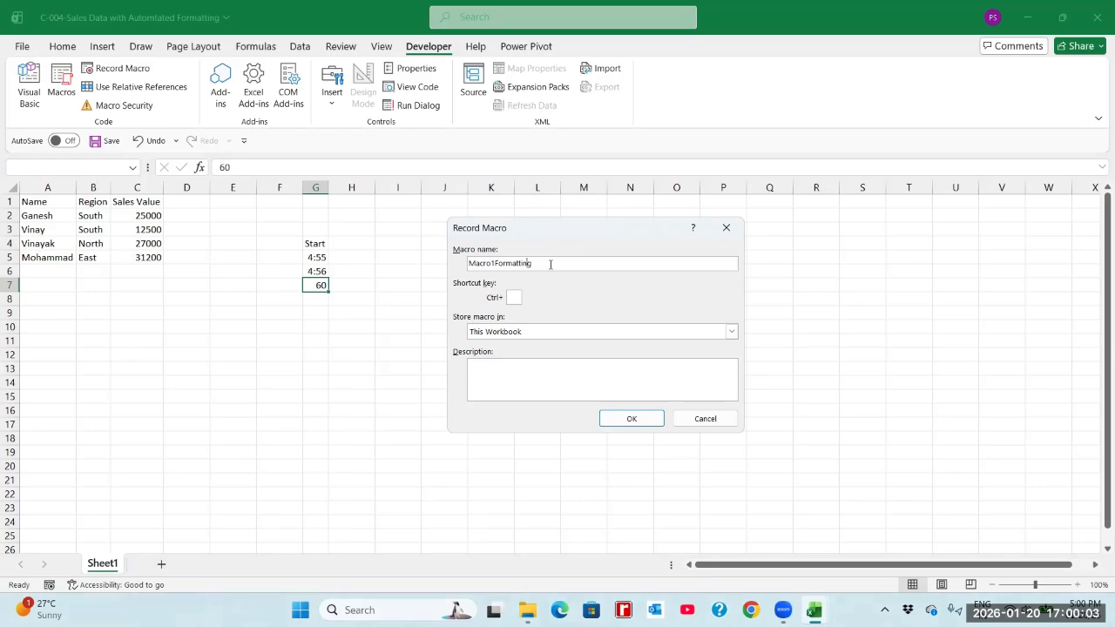
pyautogui.press('Left')
pyautogui.press('Left')
pyautogui.press('Left')
pyautogui.press('Left')
pyautogui.press('Left')
pyautogui.press('Left')
pyautogui.press('Left')
pyautogui.write('_')
pyautogui.click(488, 334)
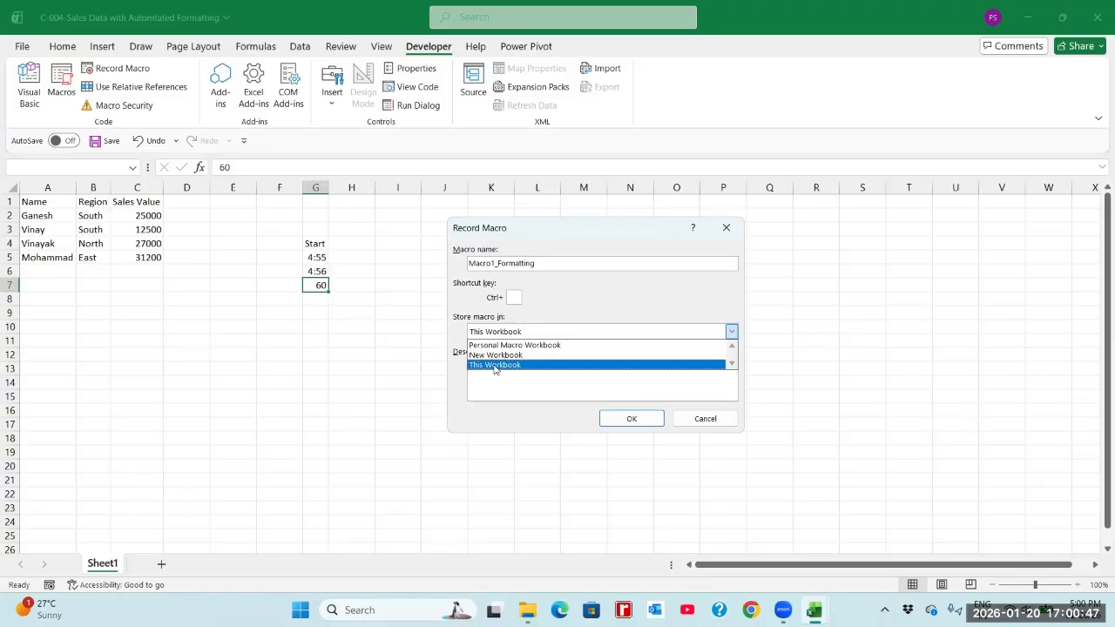
pyautogui.click(493, 365)
# Enter the macro description "This Macro Formats the Data from A1 to C5" and start the recording.
pyautogui.click(494, 365)
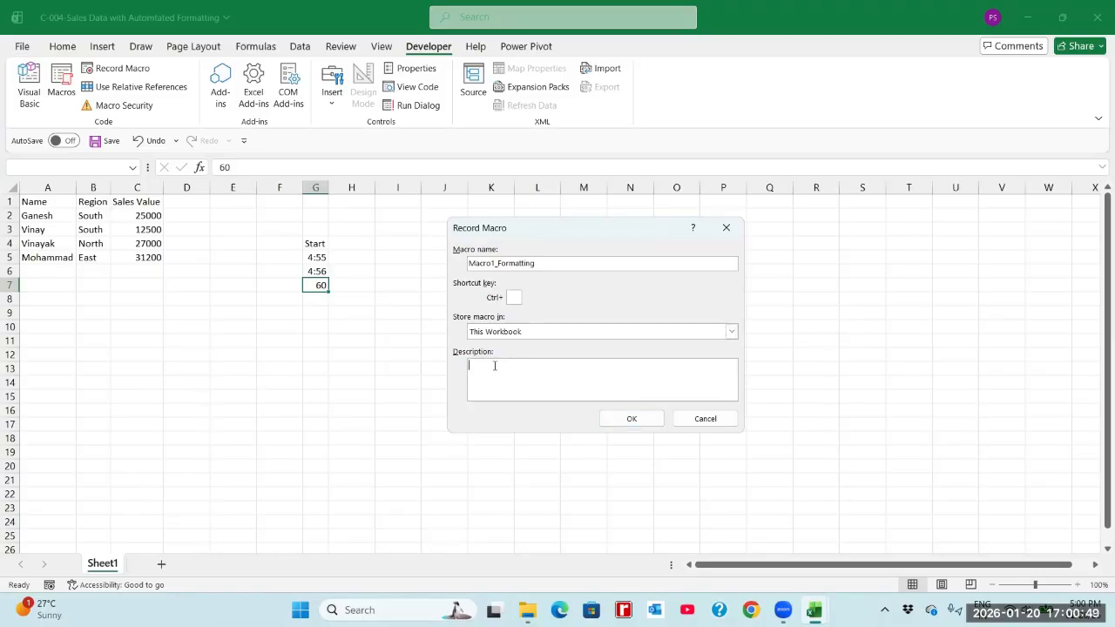
pyautogui.write('This')
pyautogui.press('BackSpace')
pyautogui.write('Macro Formats the Data')
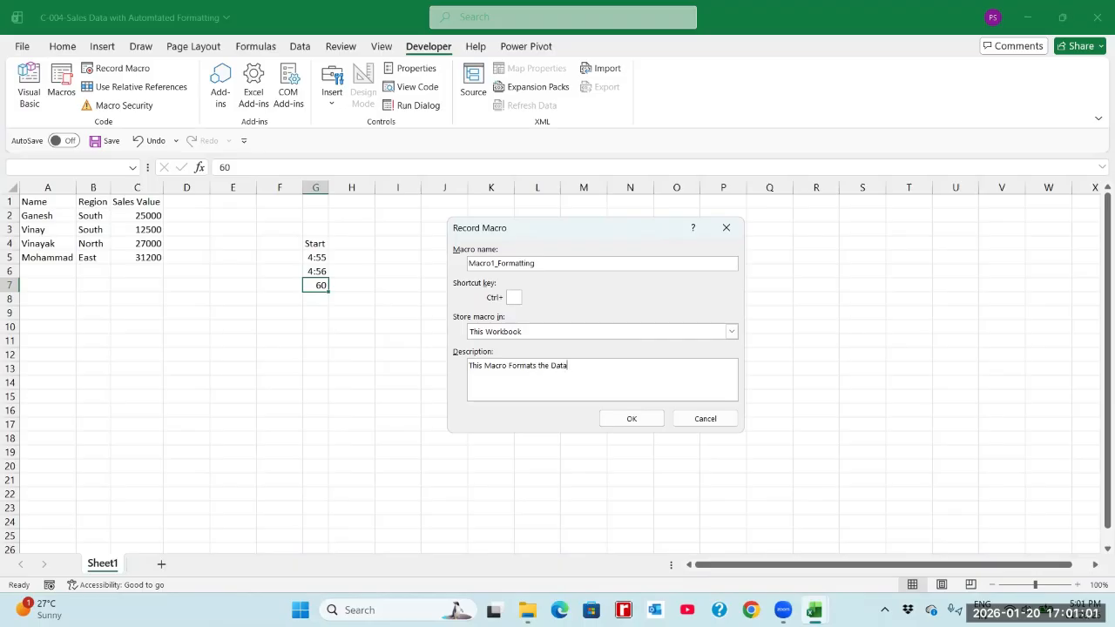
pyautogui.write(' from A1:C5')
pyautogui.click(599, 365)
pyautogui.press('BackSpace')
pyautogui.write('to')
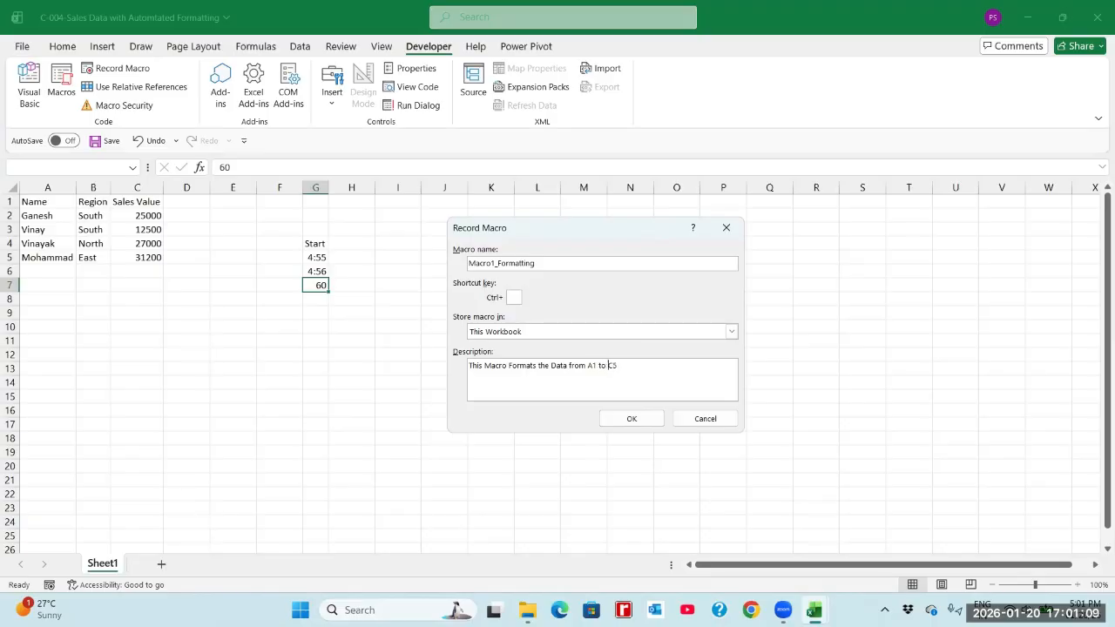
pyautogui.click(631, 419)
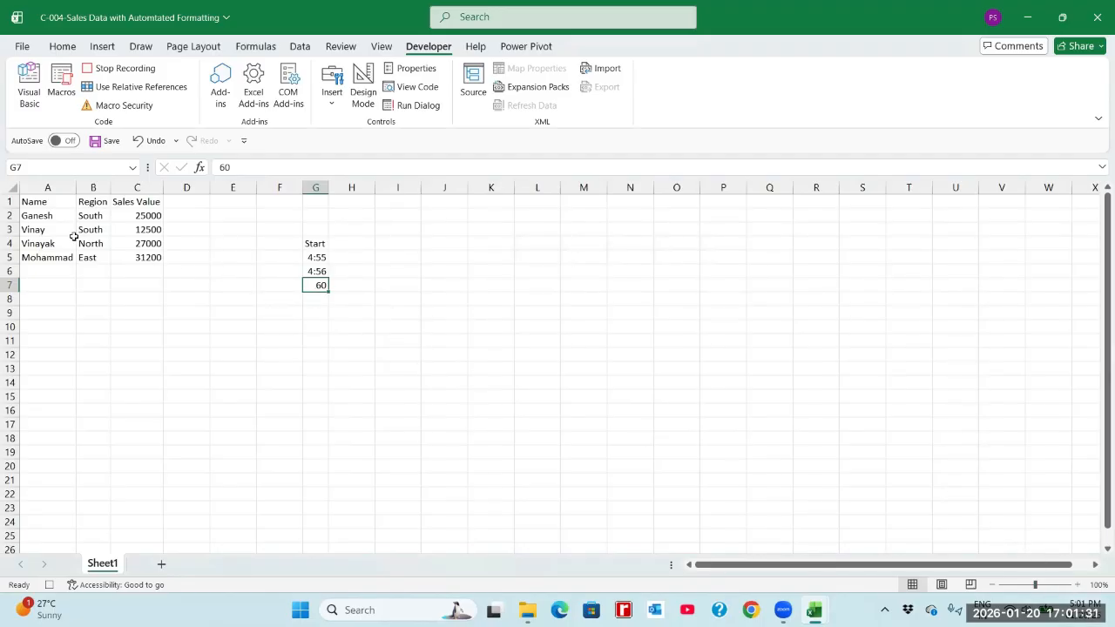
# Apply All Borders to the sales table in A1:C5.
pyautogui.click(46, 202)
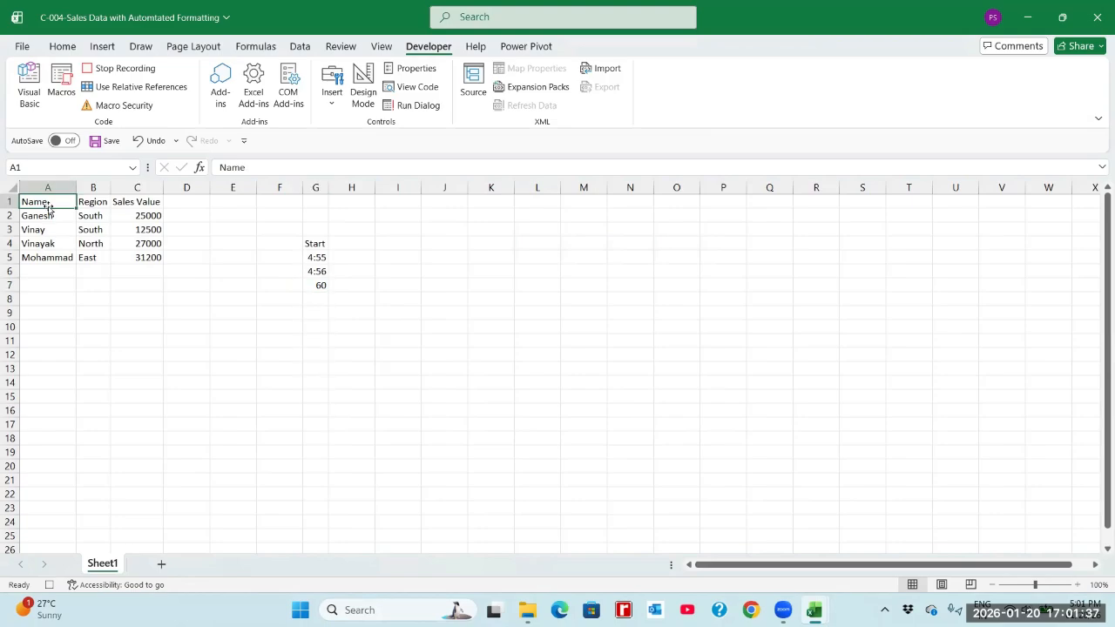
pyautogui.keyDown('shift'); pyautogui.click(142, 258); pyautogui.keyUp('shift')
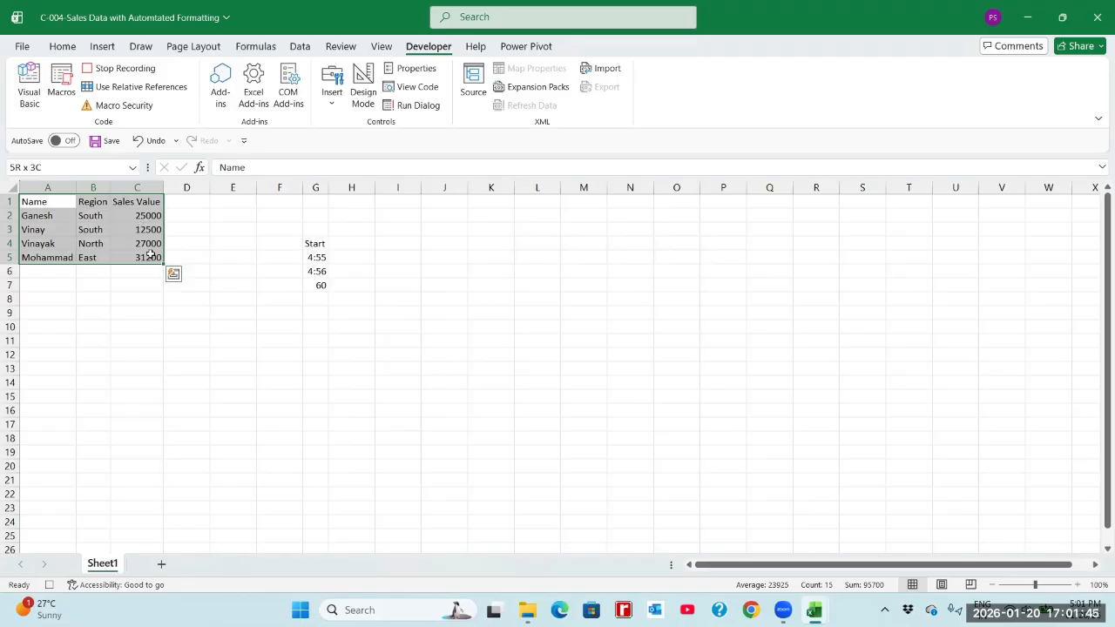
pyautogui.click(61, 48)
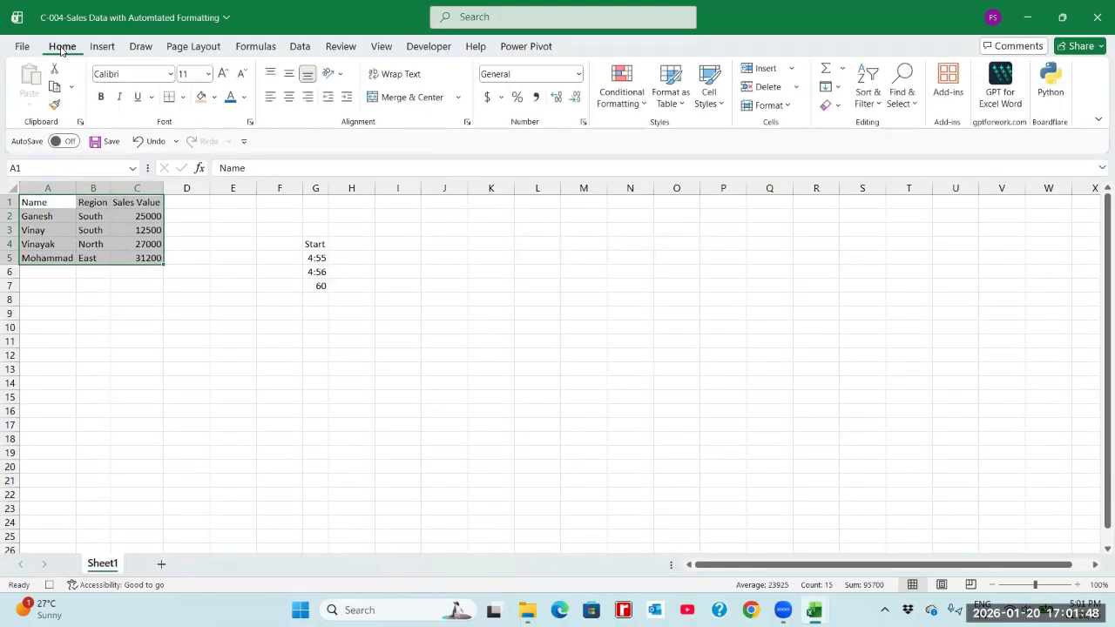
pyautogui.click(182, 97)
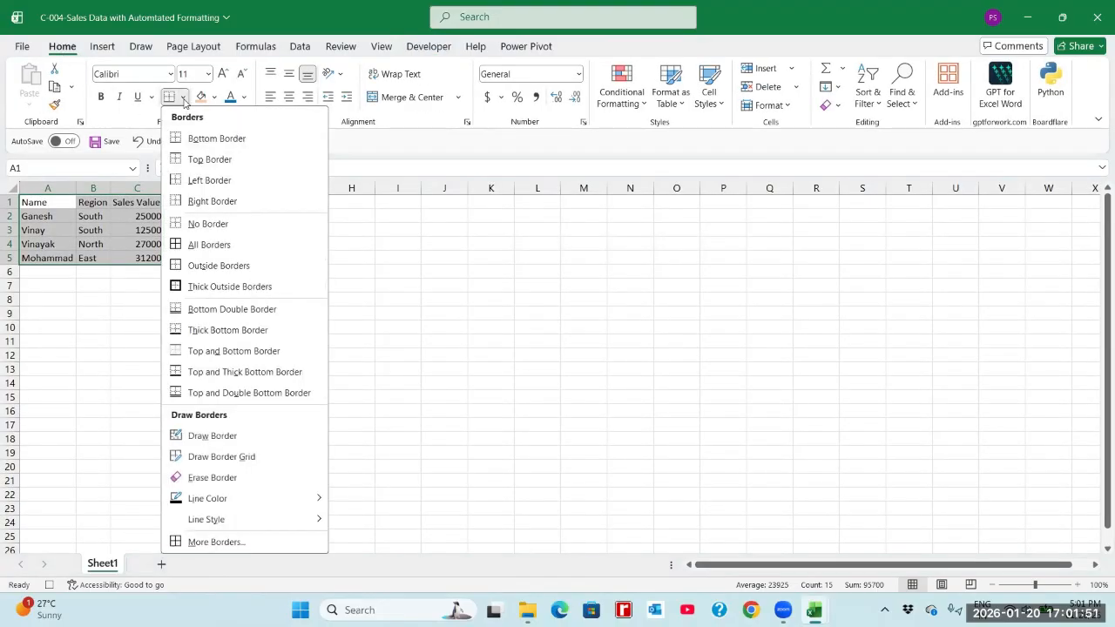
pyautogui.click(179, 247)
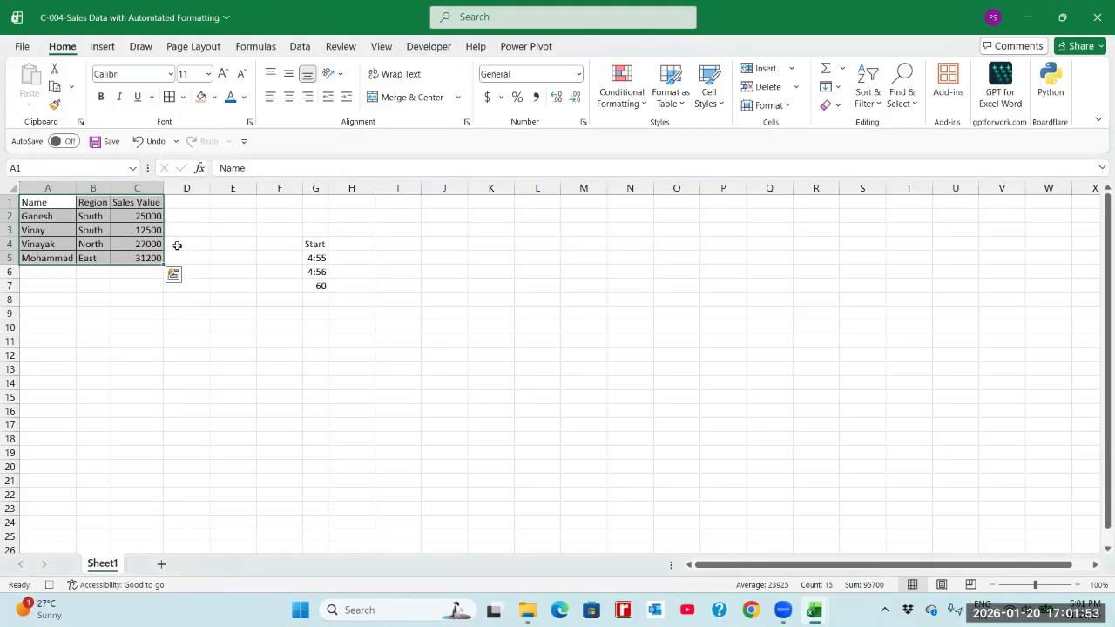
# Fill the header cells A1:C1 with light orange and make their text bold.
pyautogui.click(52, 202)
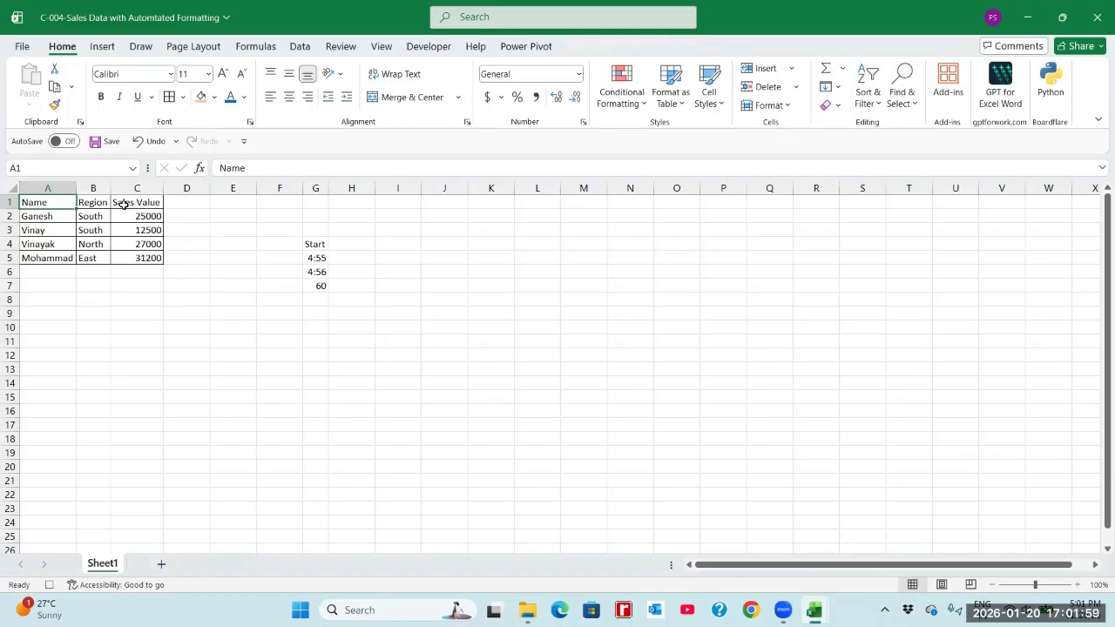
pyautogui.keyDown('shift'); pyautogui.click(124, 204); pyautogui.keyUp('shift')
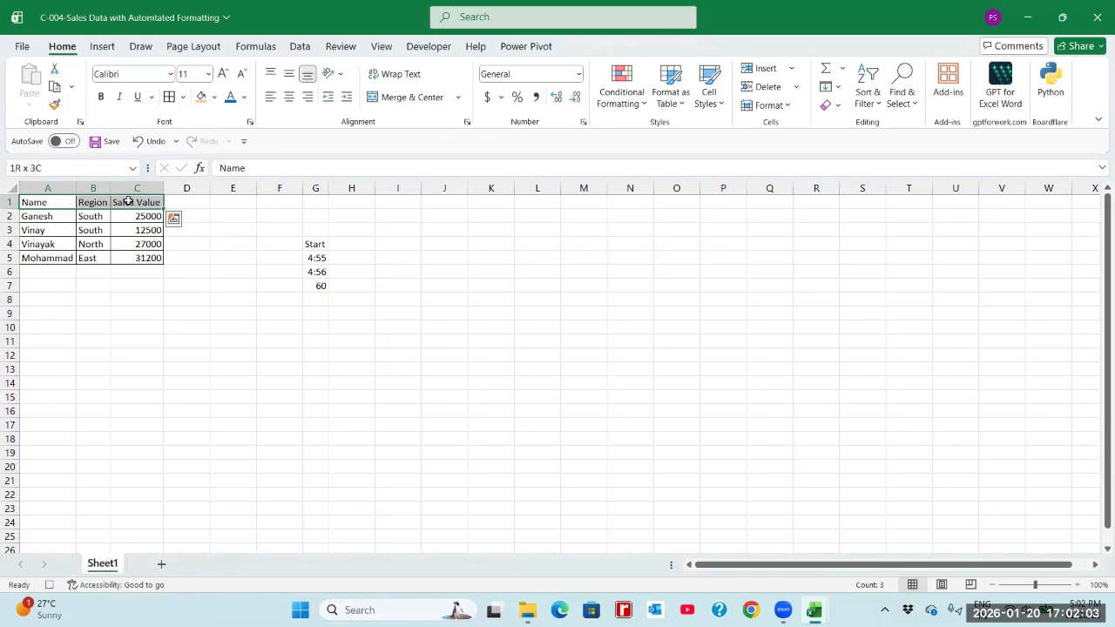
pyautogui.click(216, 98)
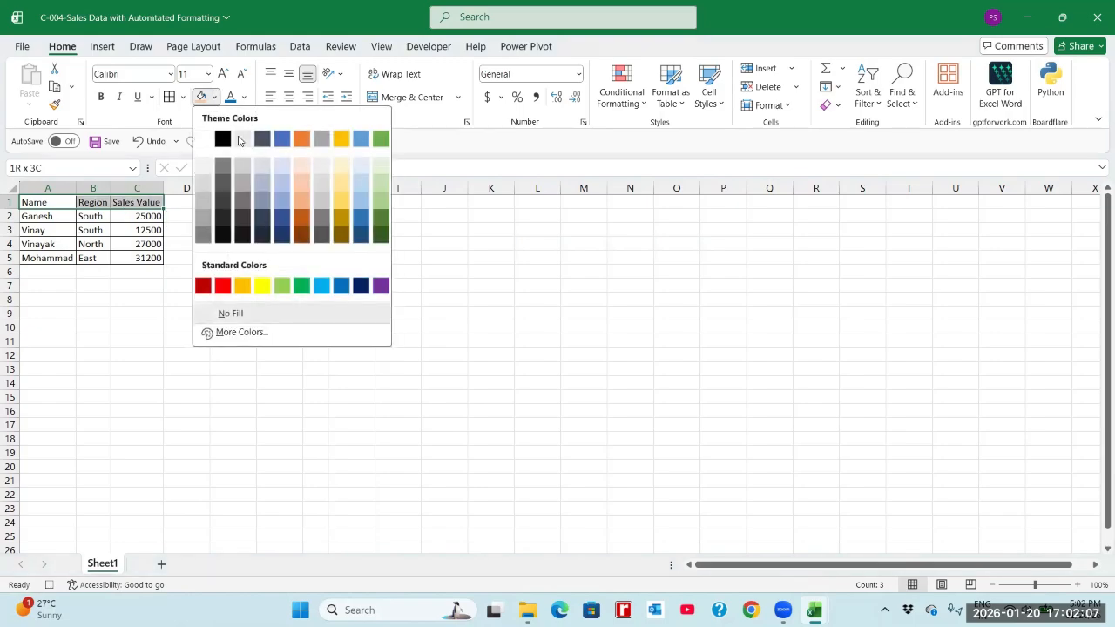
pyautogui.click(300, 203)
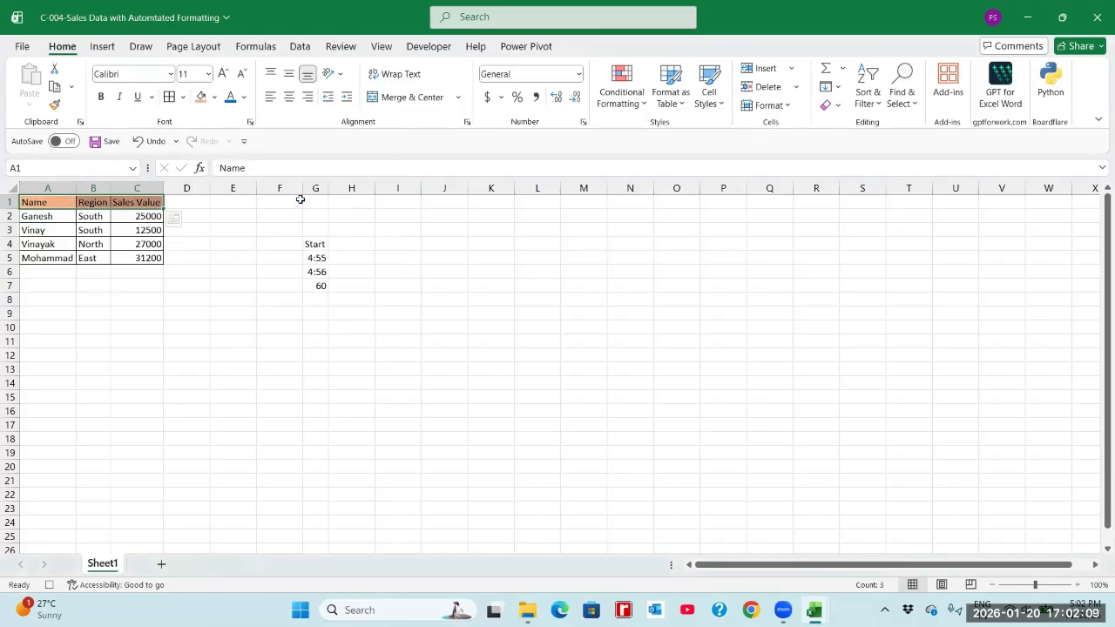
pyautogui.click(101, 97)
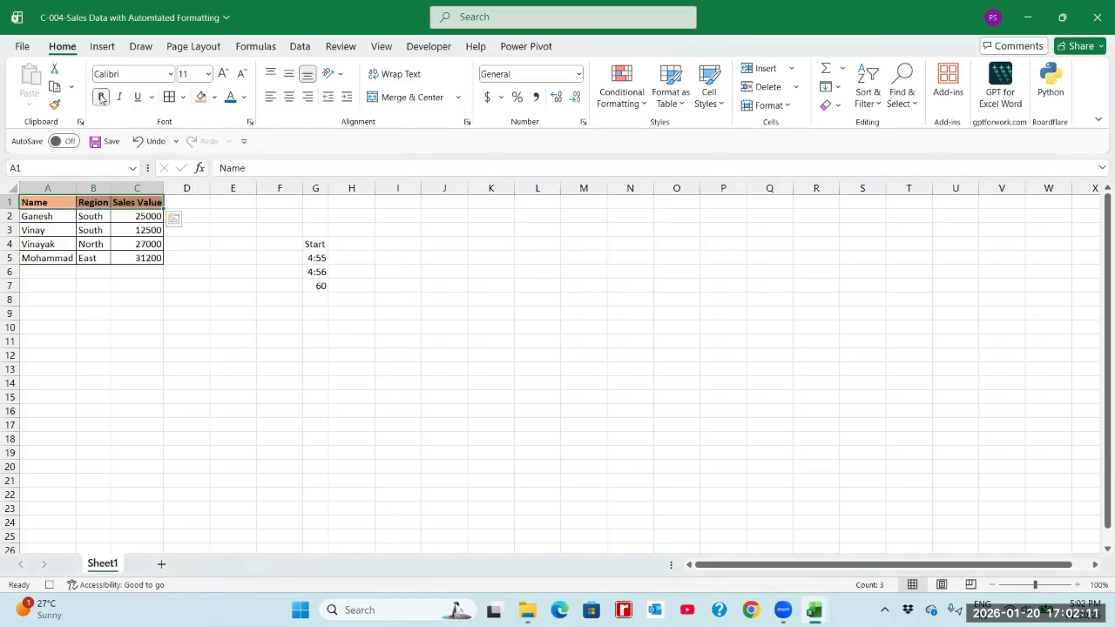
# Change the font color of the Sales Value column C1:C5 to standard blue.
pyautogui.click(124, 202)
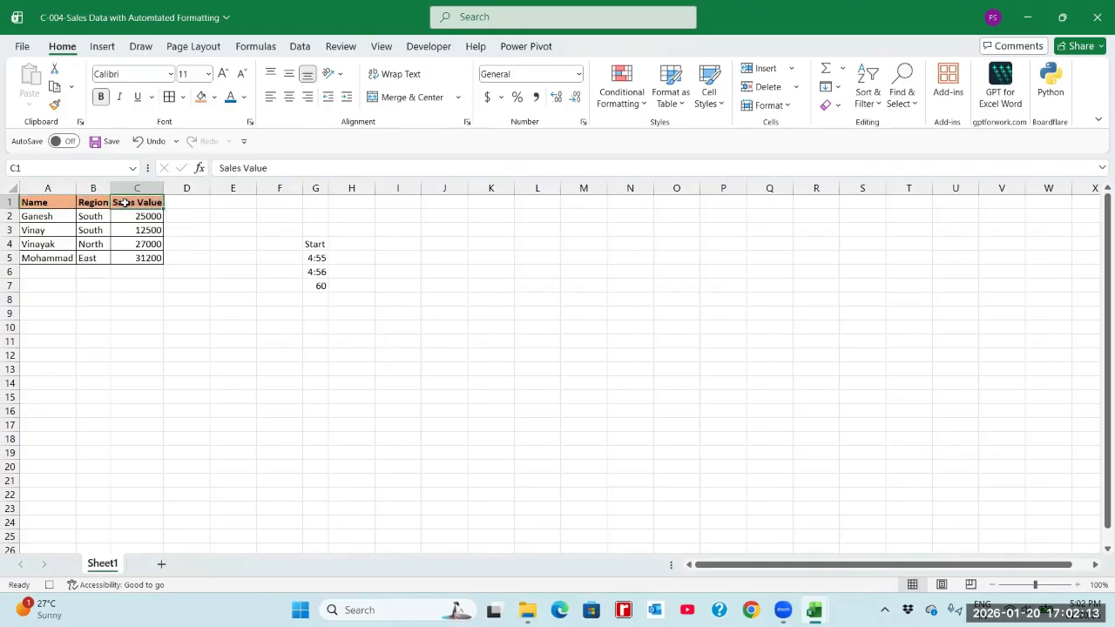
pyautogui.keyDown('shift'); pyautogui.click(151, 258); pyautogui.keyUp('shift')
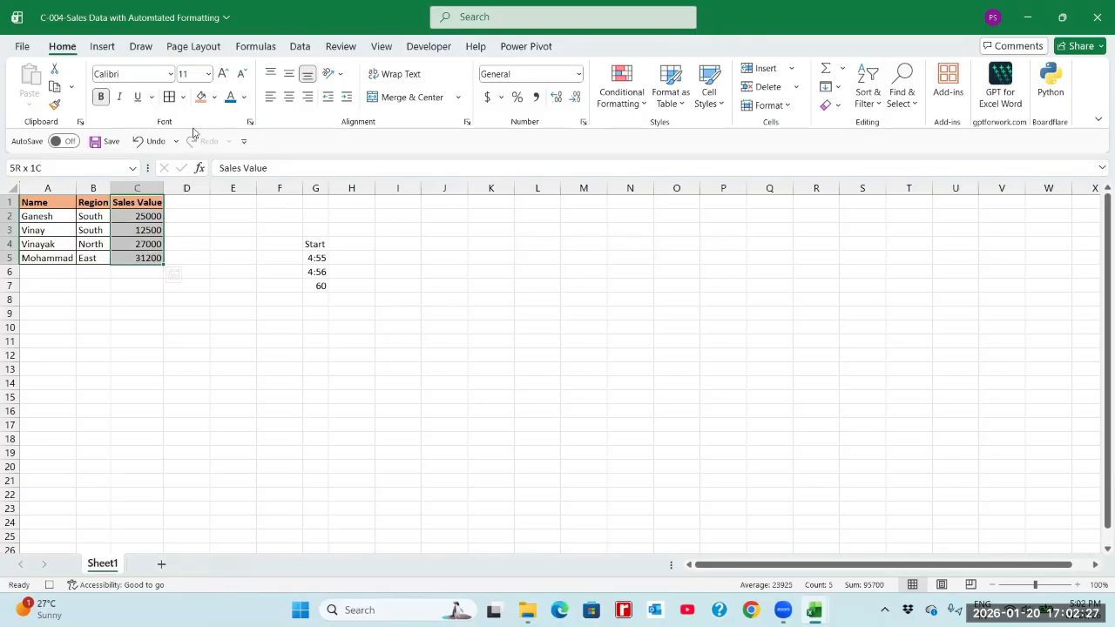
pyautogui.click(245, 97)
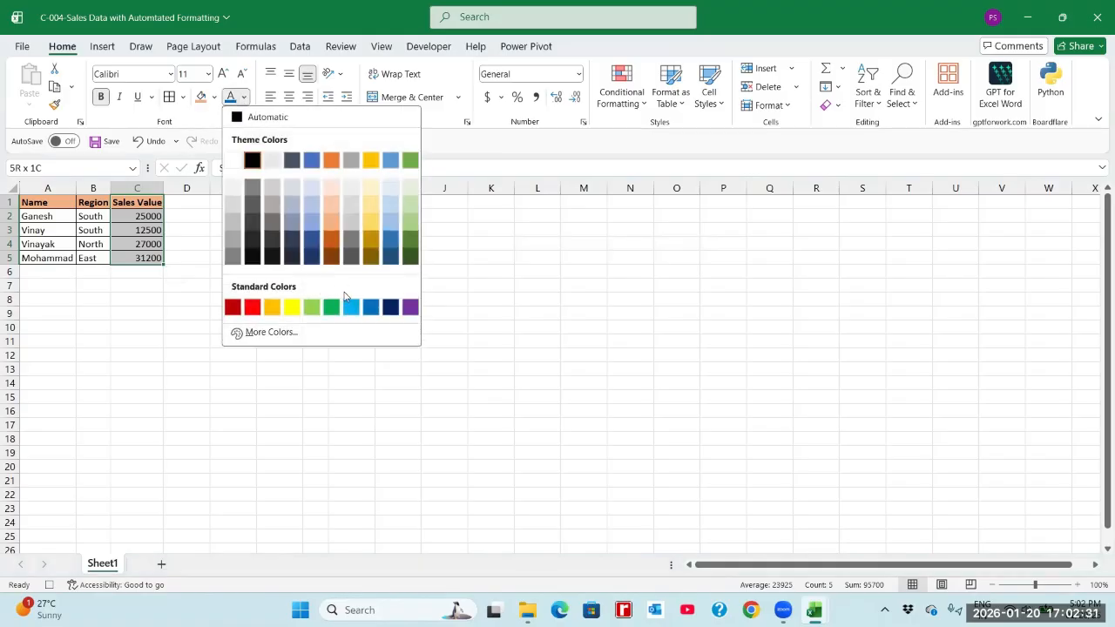
pyautogui.click(369, 308)
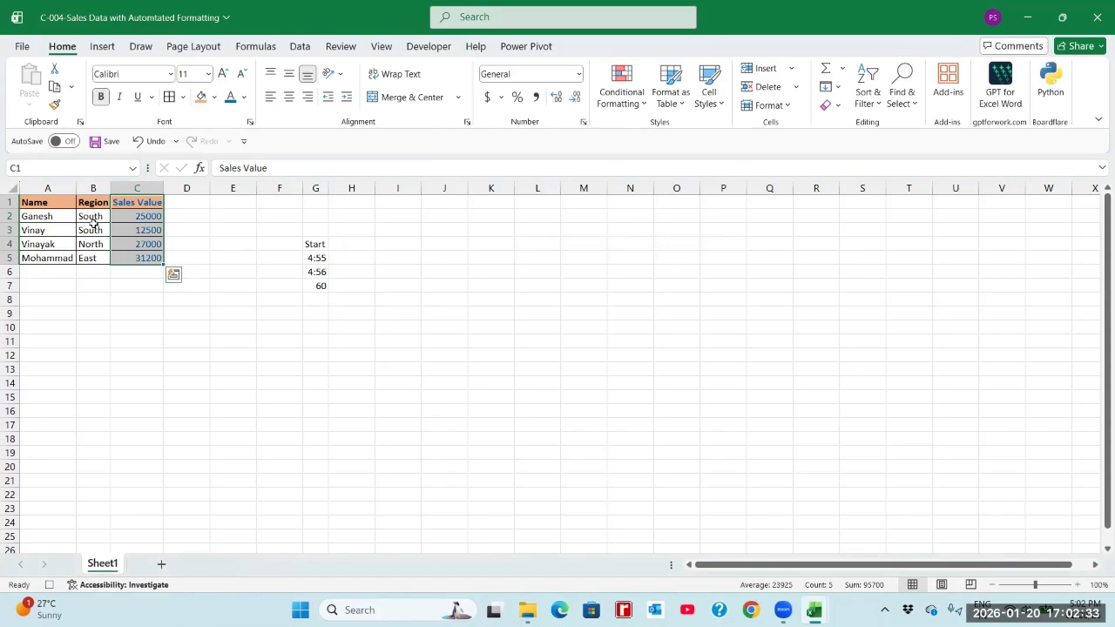
# Set the font size of the whole sales table A1:C5 to 18.
pyautogui.click(47, 202)
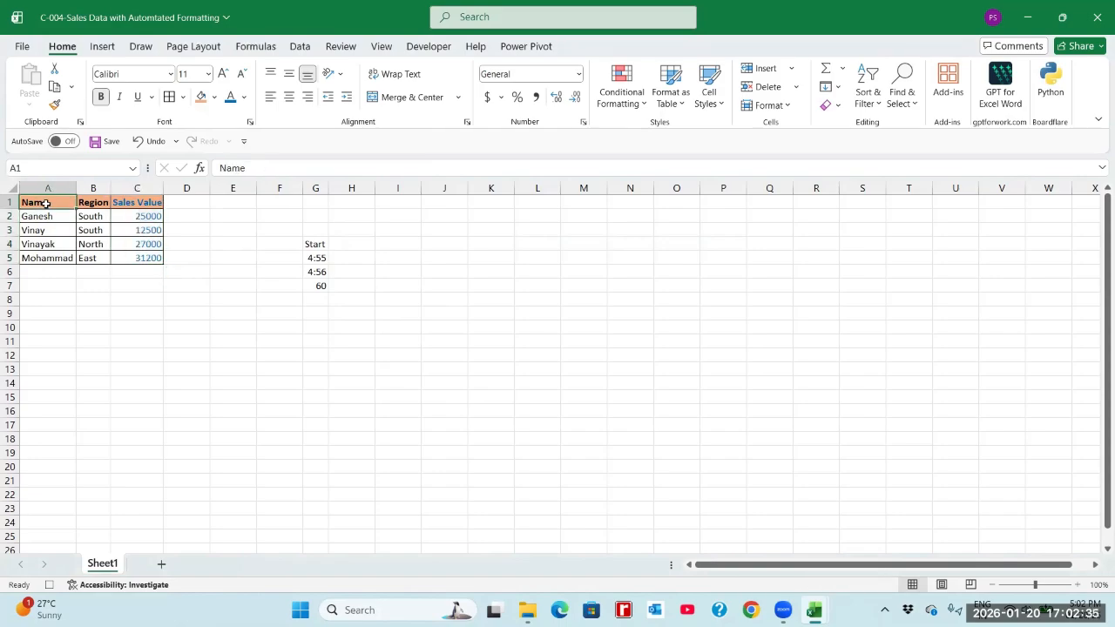
pyautogui.keyDown('shift'); pyautogui.click(150, 259); pyautogui.keyUp('shift')
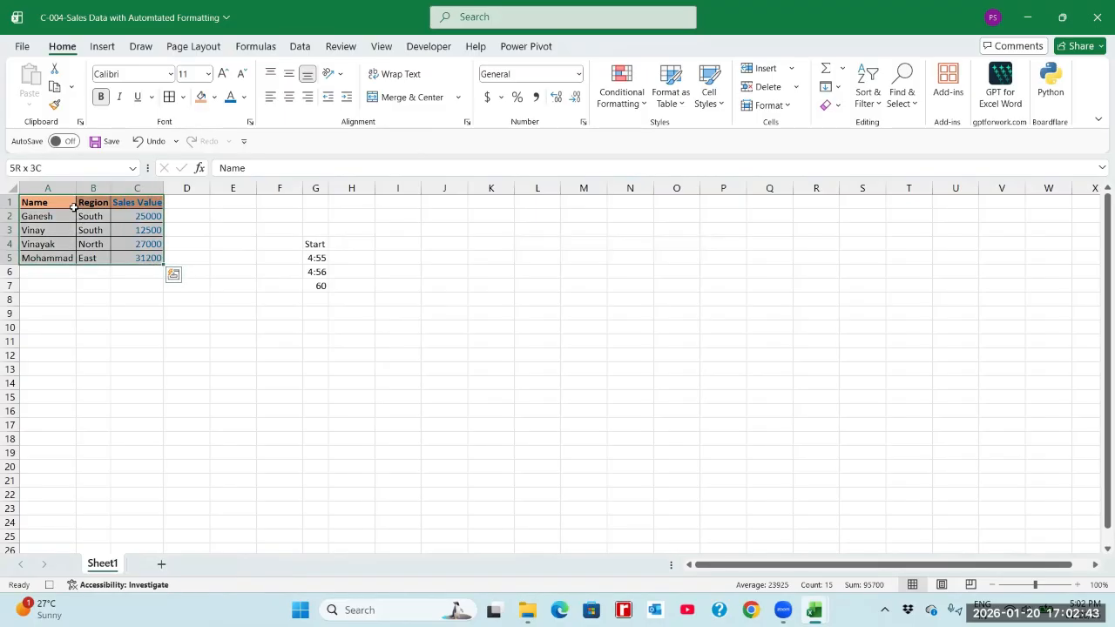
pyautogui.click(208, 77)
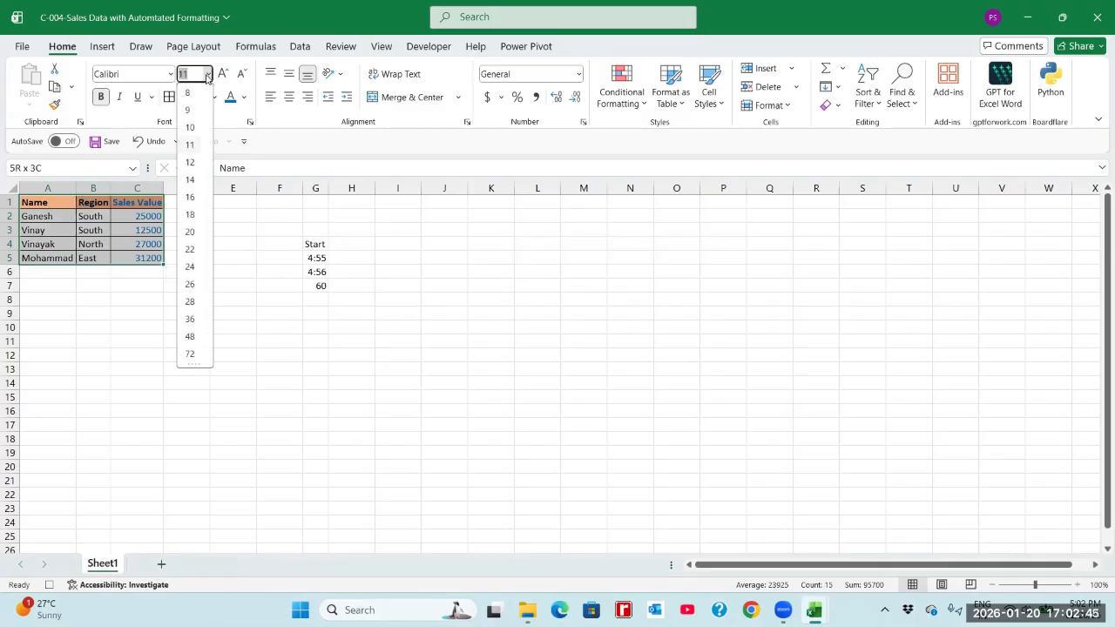
pyautogui.click(190, 213)
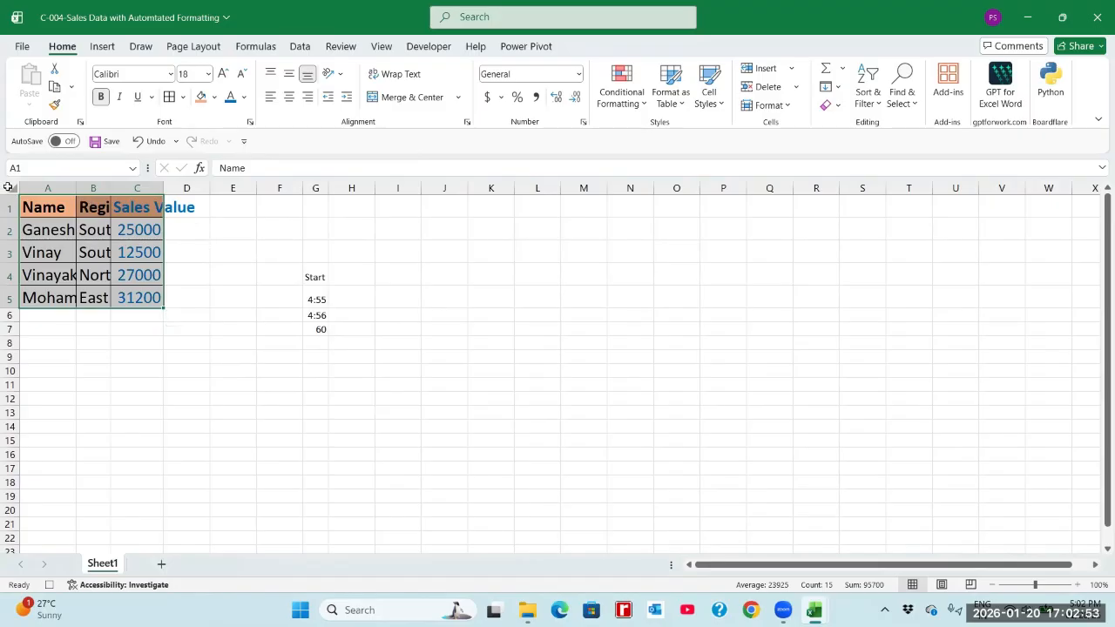
# Autofit the widths of all columns in the sheet to their contents.
pyautogui.click(8, 188)
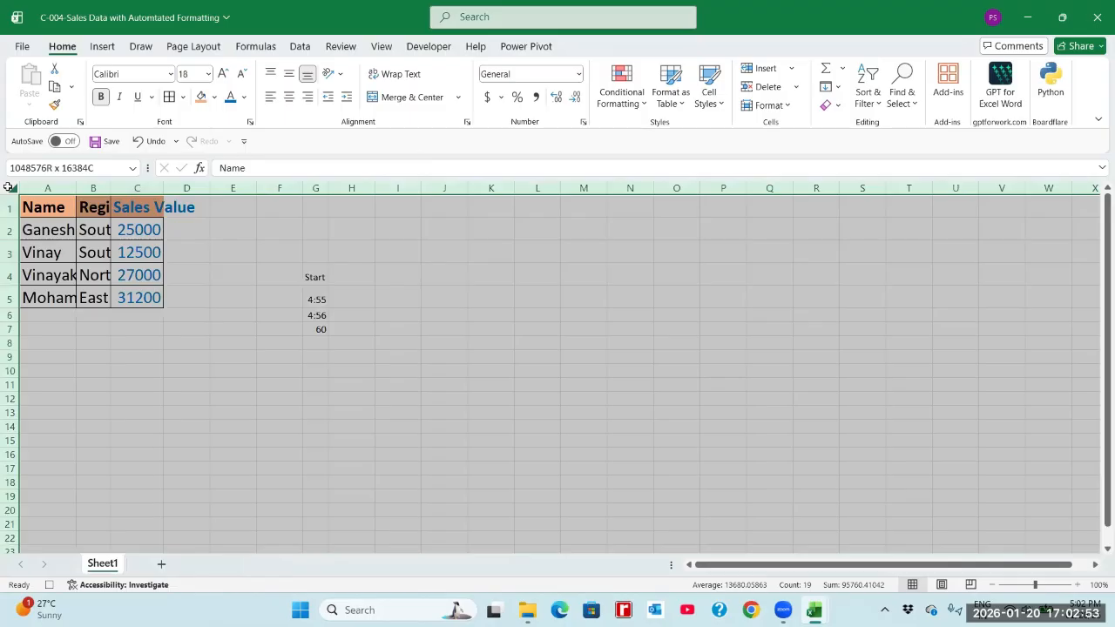
pyautogui.doubleClick(111, 188)
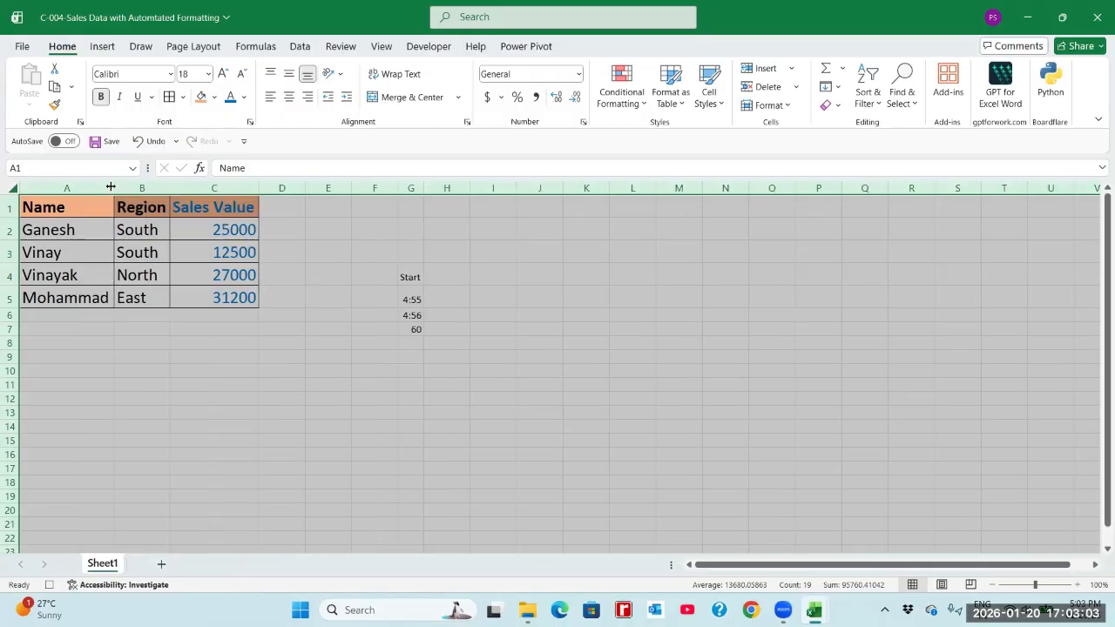
pyautogui.click(206, 229)
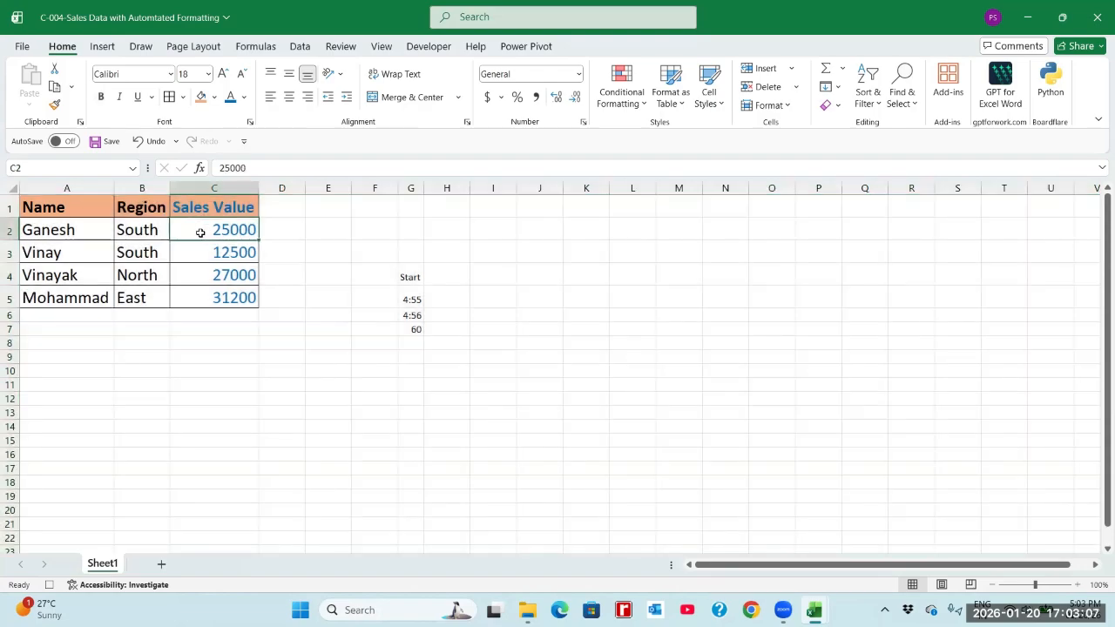
# Select cell A1 as the macro's final recorded action and stop the macro recording.
pyautogui.click(80, 206)
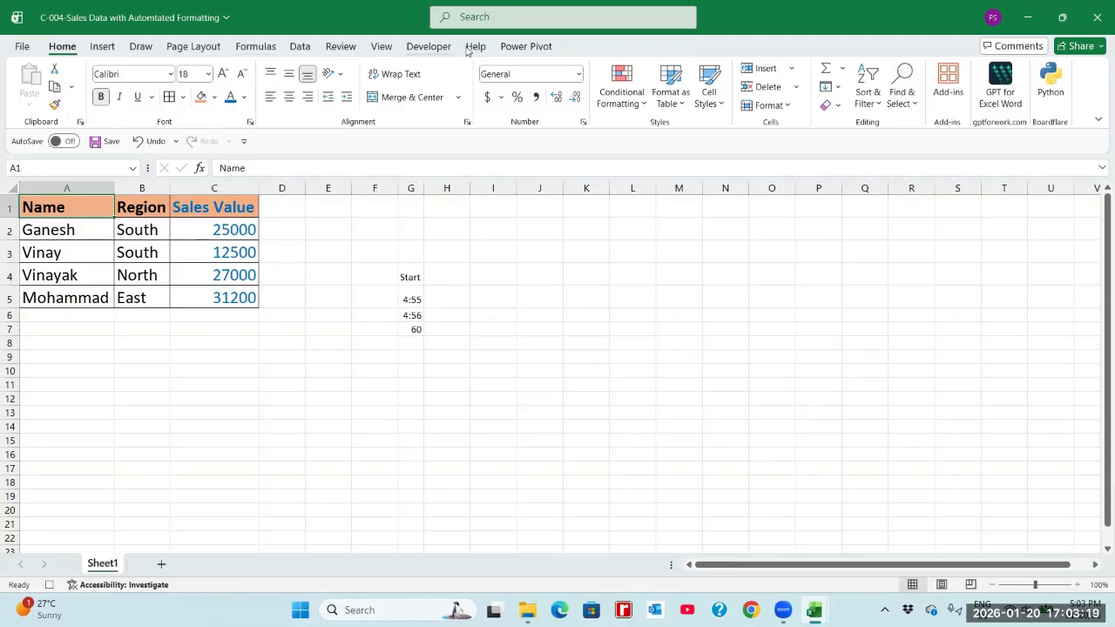
pyautogui.click(429, 48)
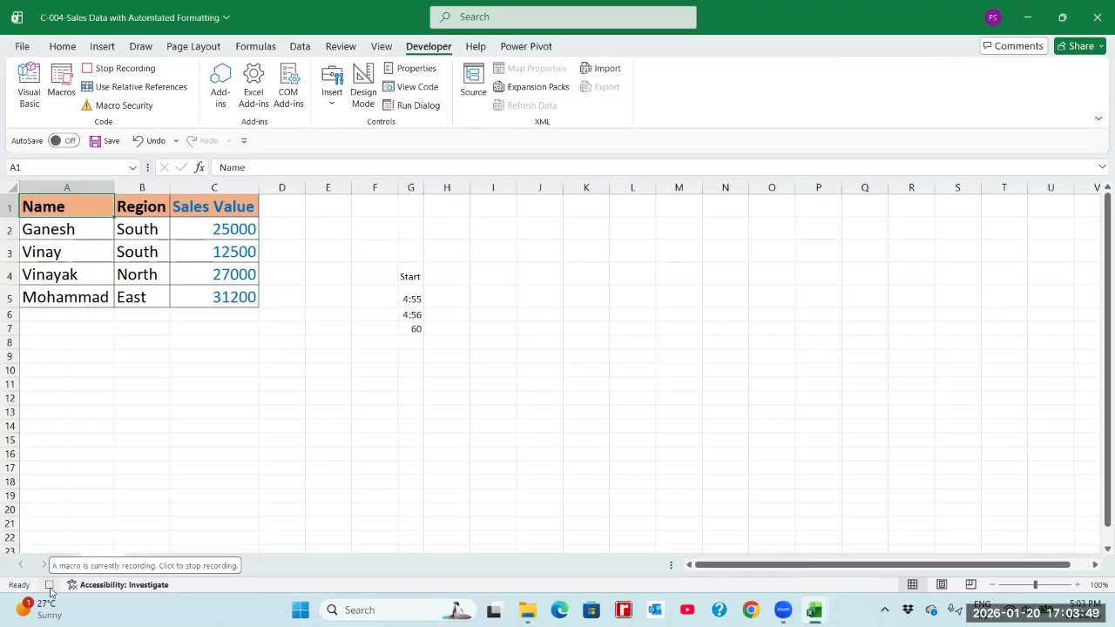
pyautogui.click(88, 74)
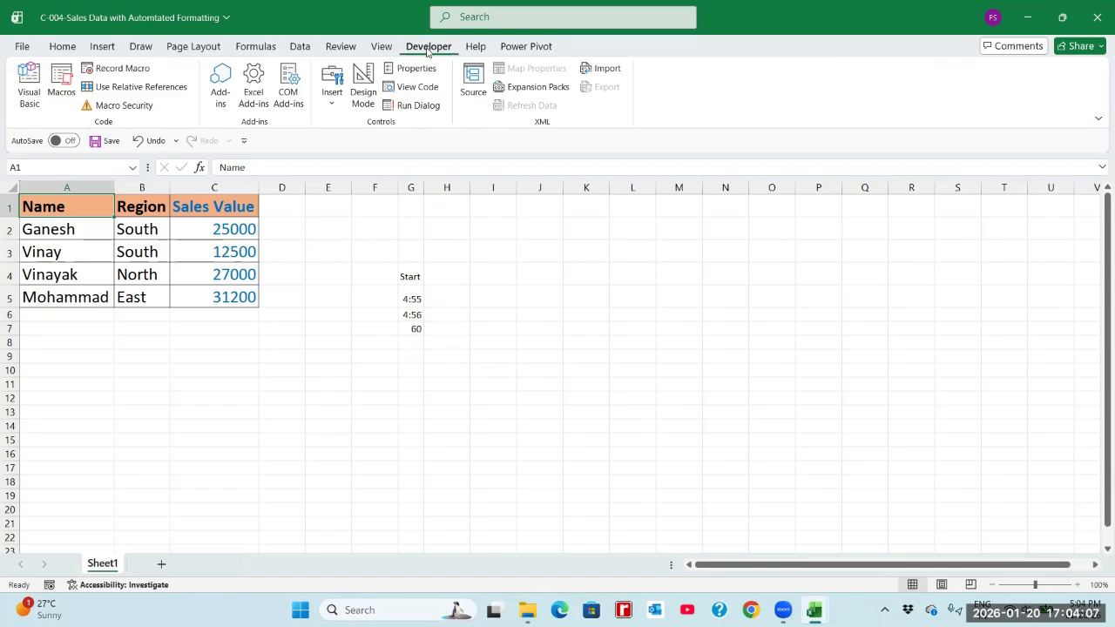
# Review the recorded macro Macro1_Formatting in the macro list, showing only macros in This Workbook, and close the list without running it.
pyautogui.click(56, 98)
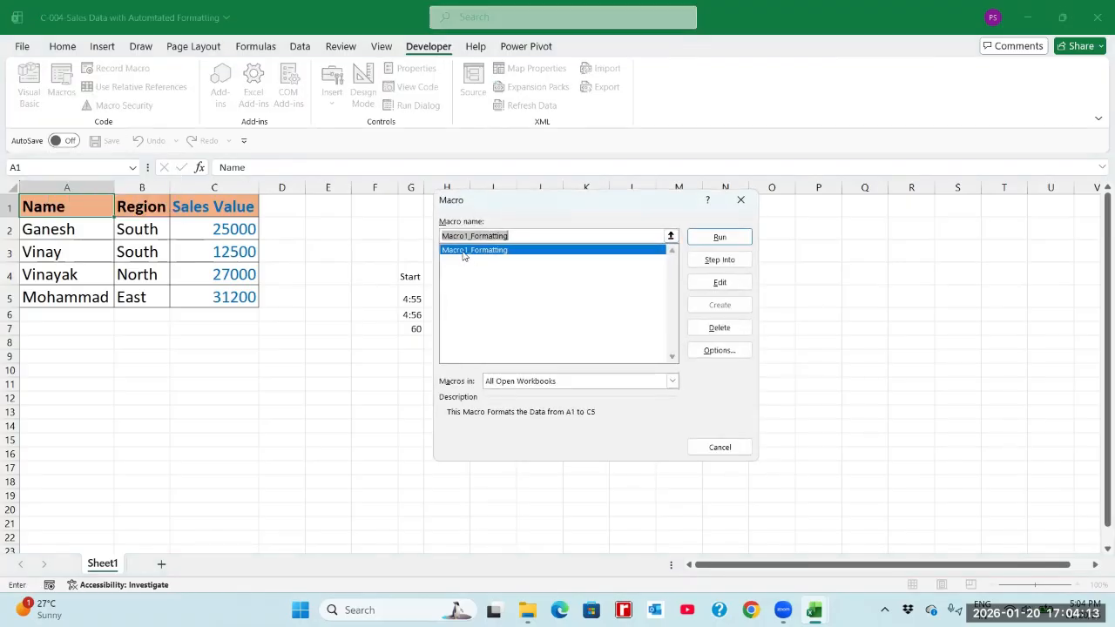
pyautogui.click(509, 384)
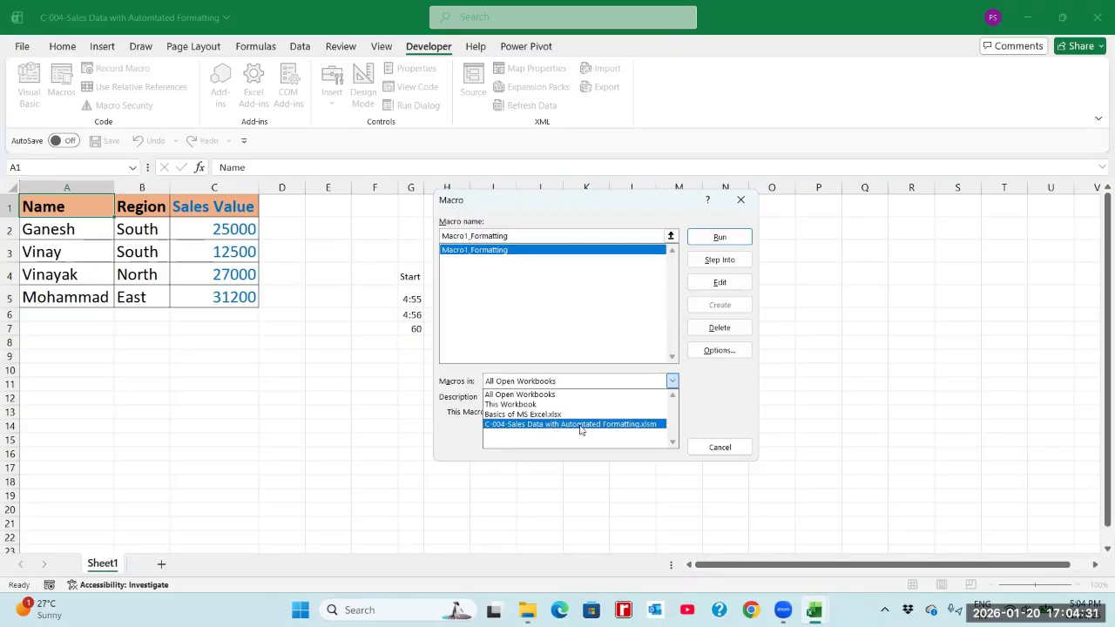
pyautogui.click(518, 405)
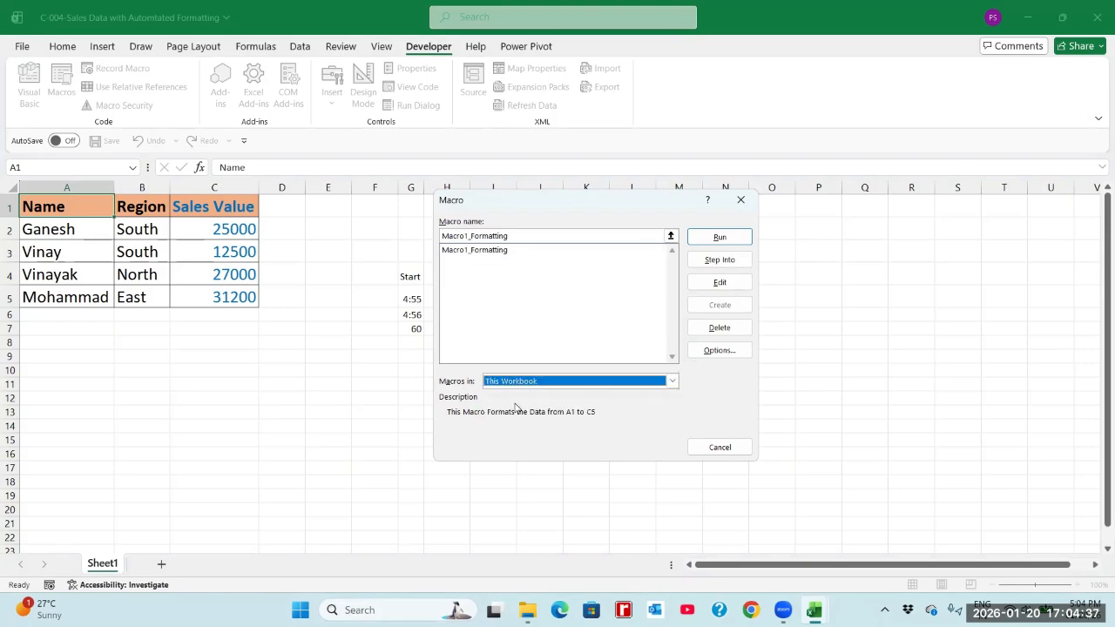
pyautogui.click(475, 251)
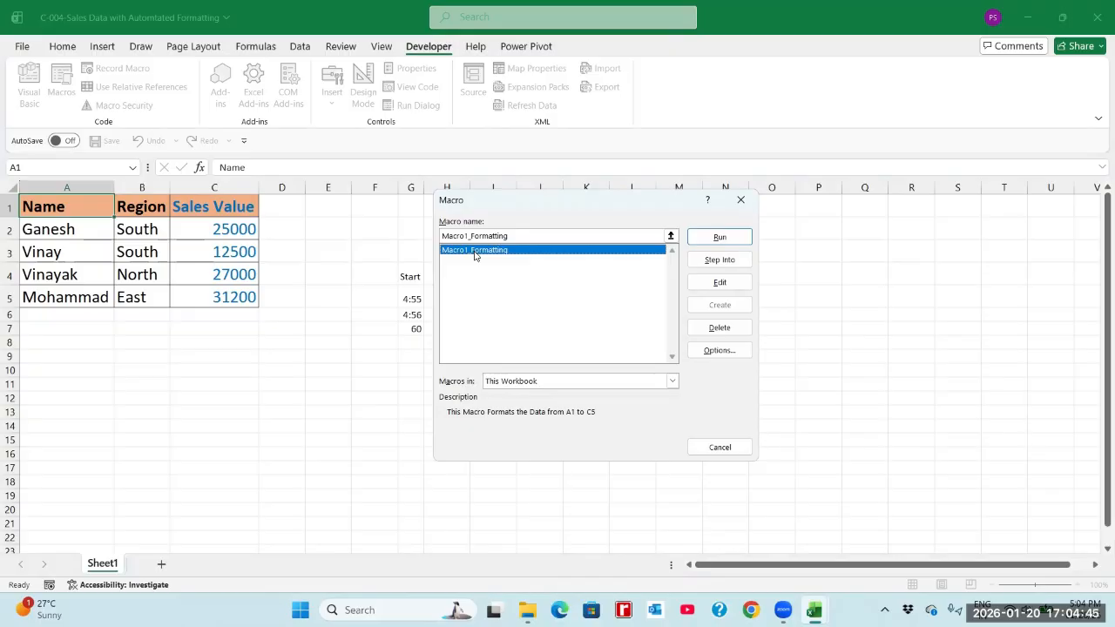
pyautogui.click(719, 447)
# Clear only the formats from the sales table A1:C5, keeping its contents.
pyautogui.moveTo(91, 206); pyautogui.dragTo(217, 296)
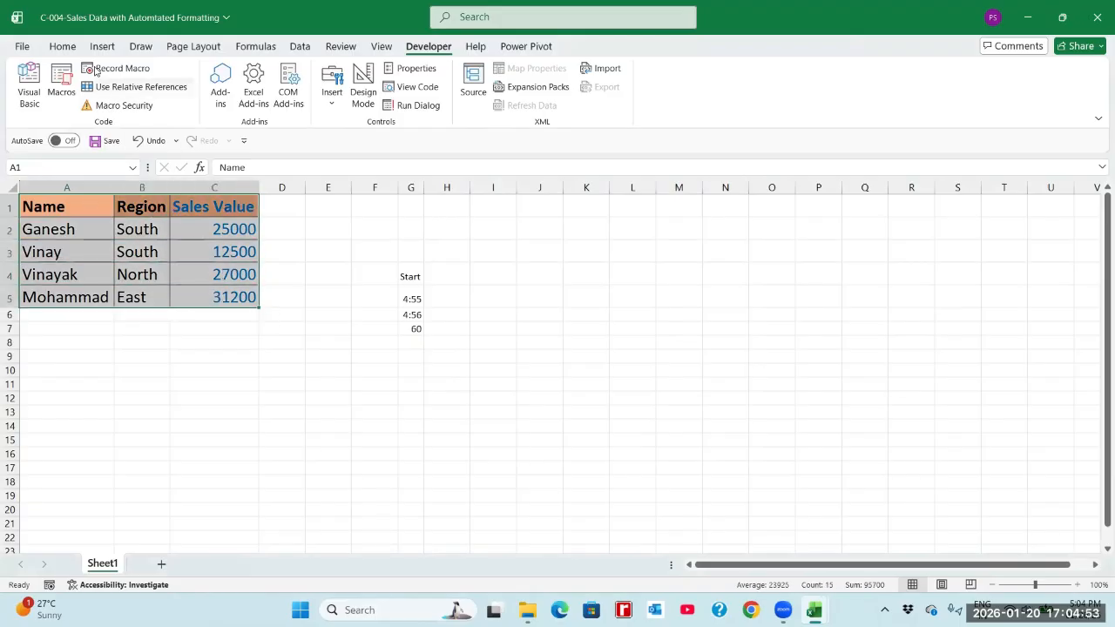
pyautogui.click(62, 46)
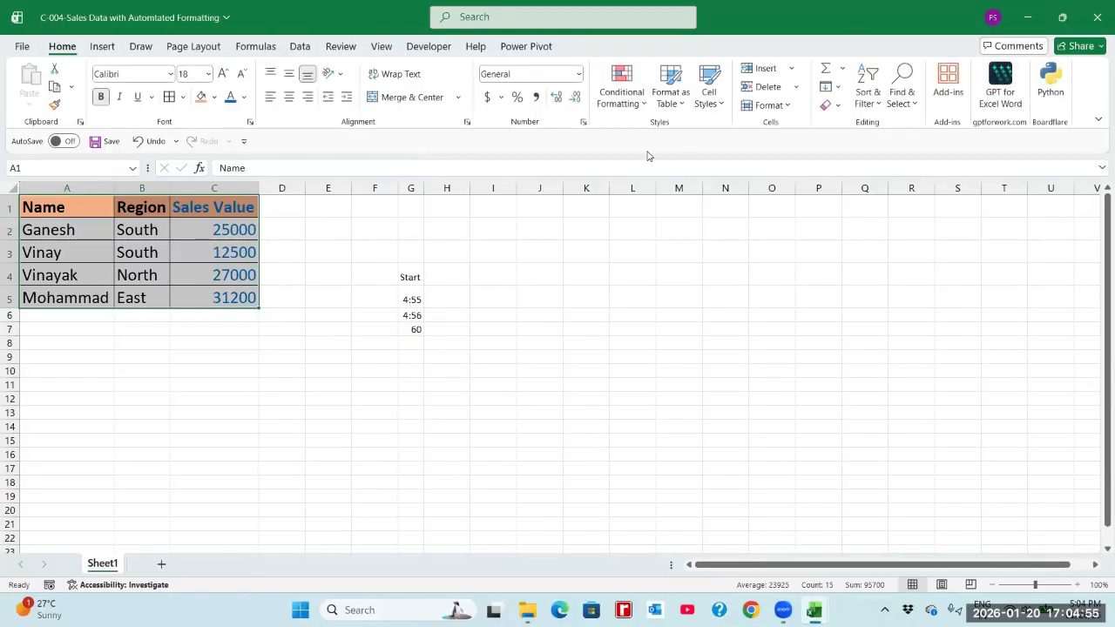
pyautogui.click(837, 108)
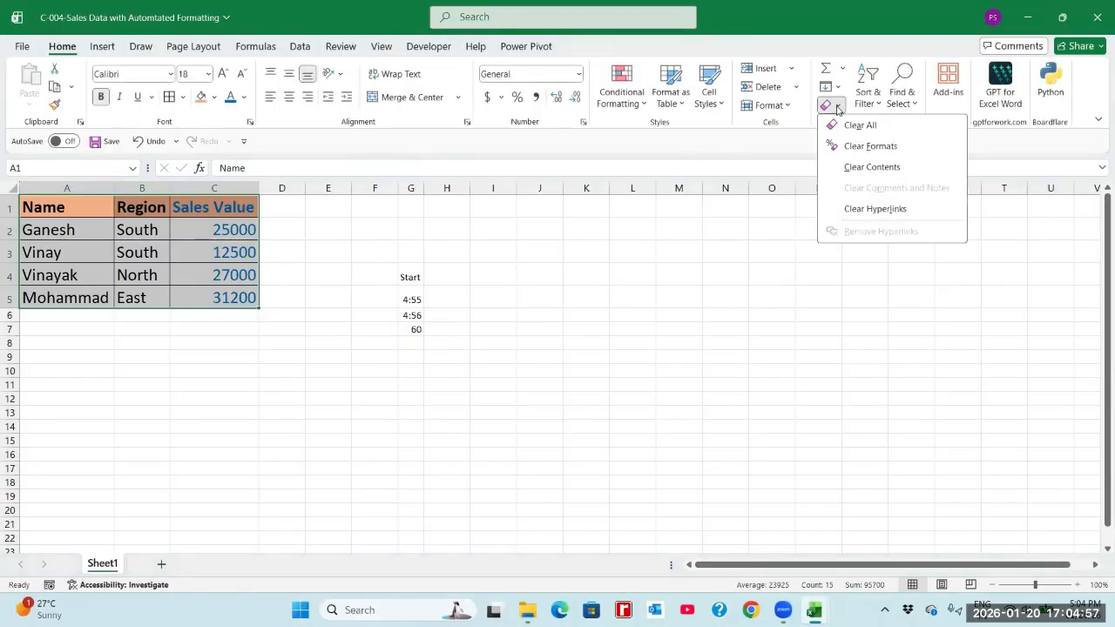
pyautogui.click(858, 145)
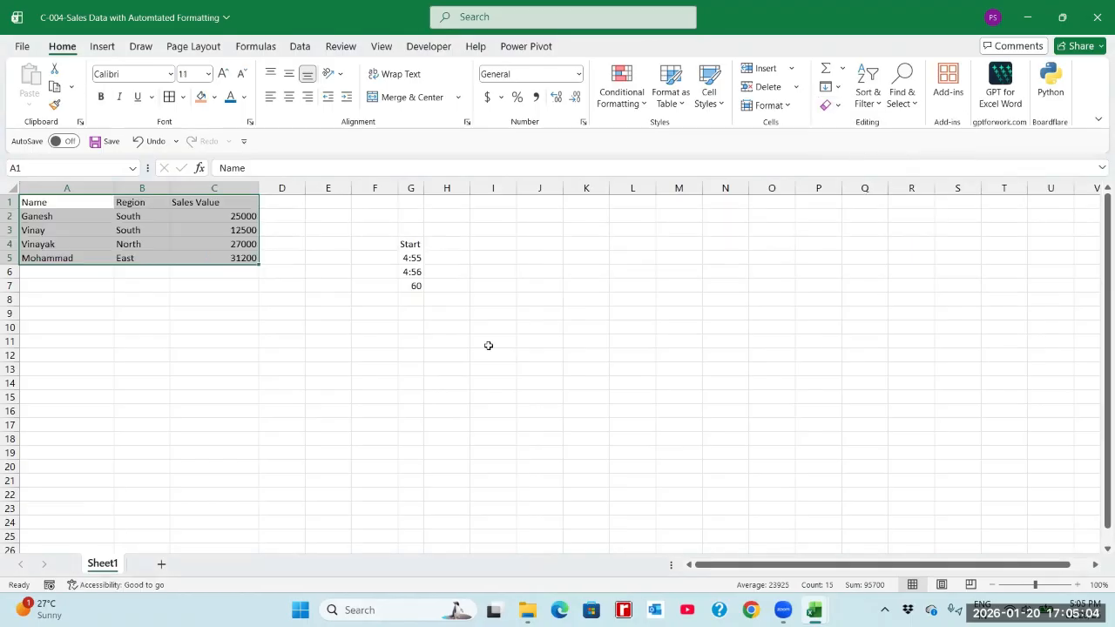
pyautogui.click(263, 315)
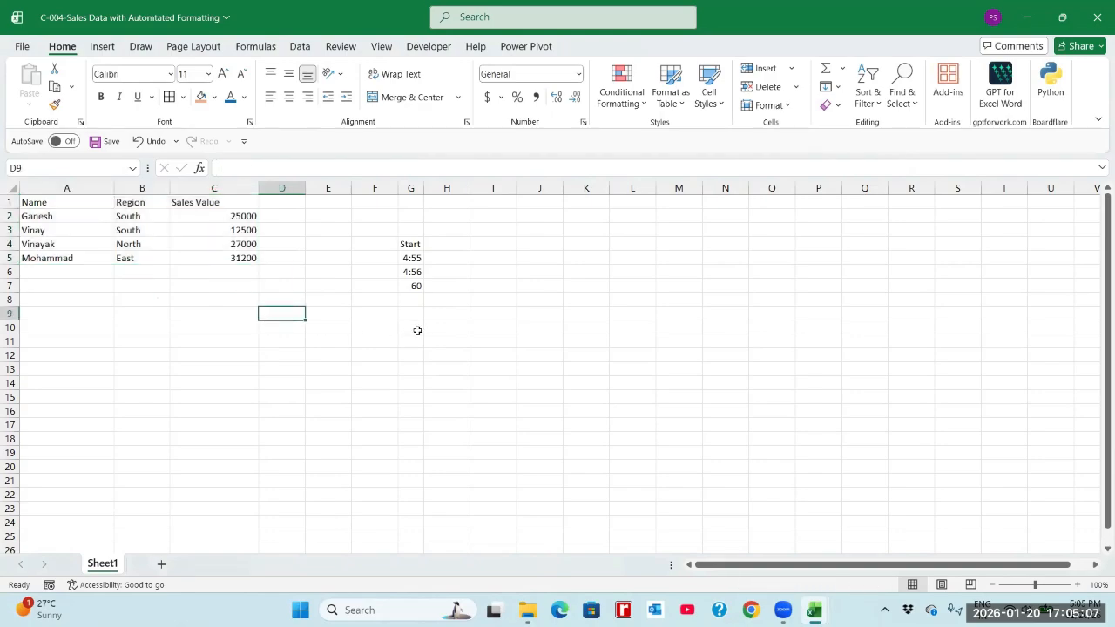
pyautogui.click(413, 286)
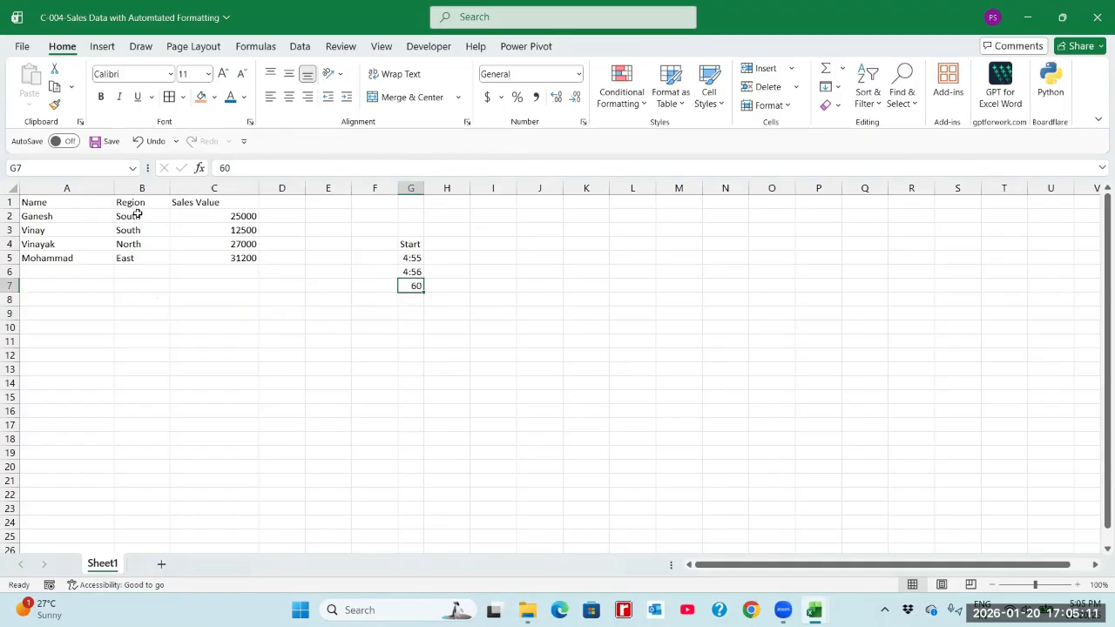
pyautogui.click(199, 202)
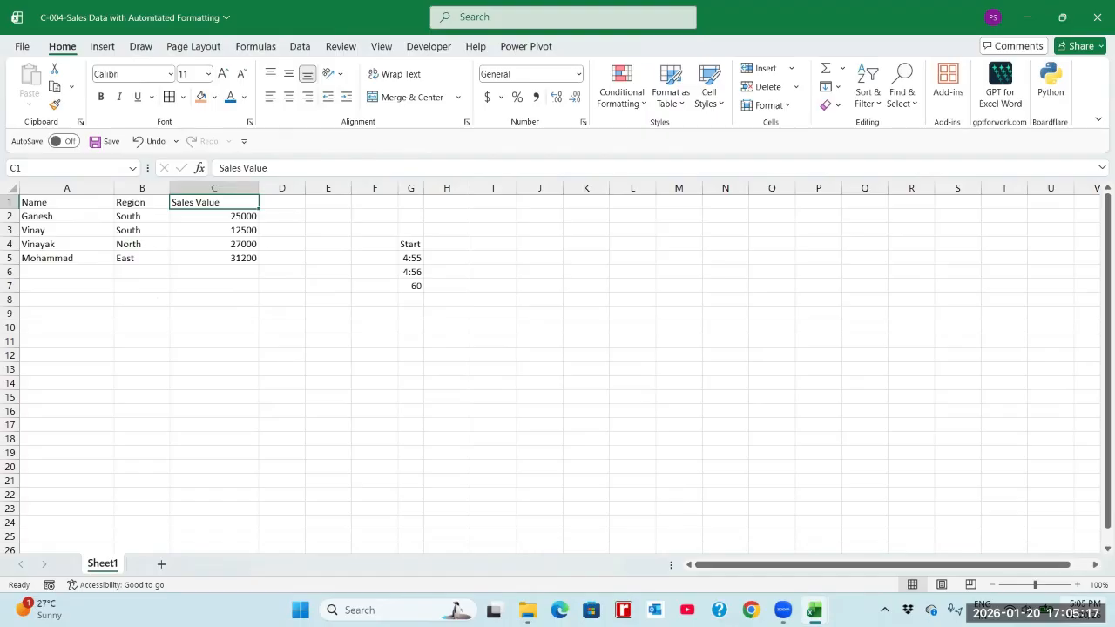
# Run the macro Macro1_Formatting to reapply the formatting to the sales table.
pyautogui.click(428, 47)
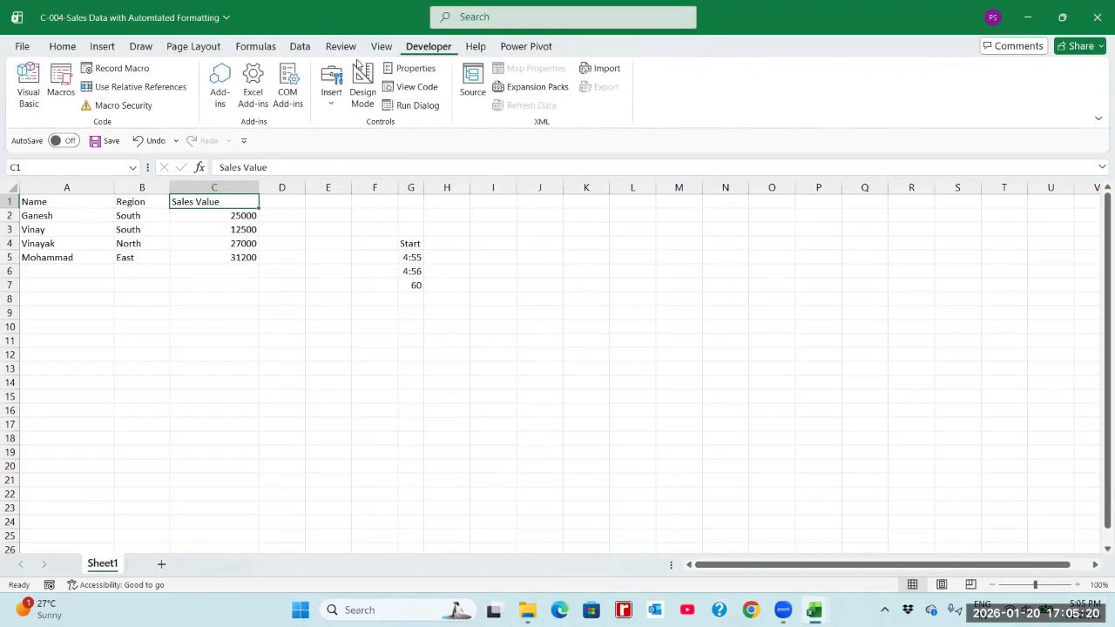
pyautogui.click(61, 91)
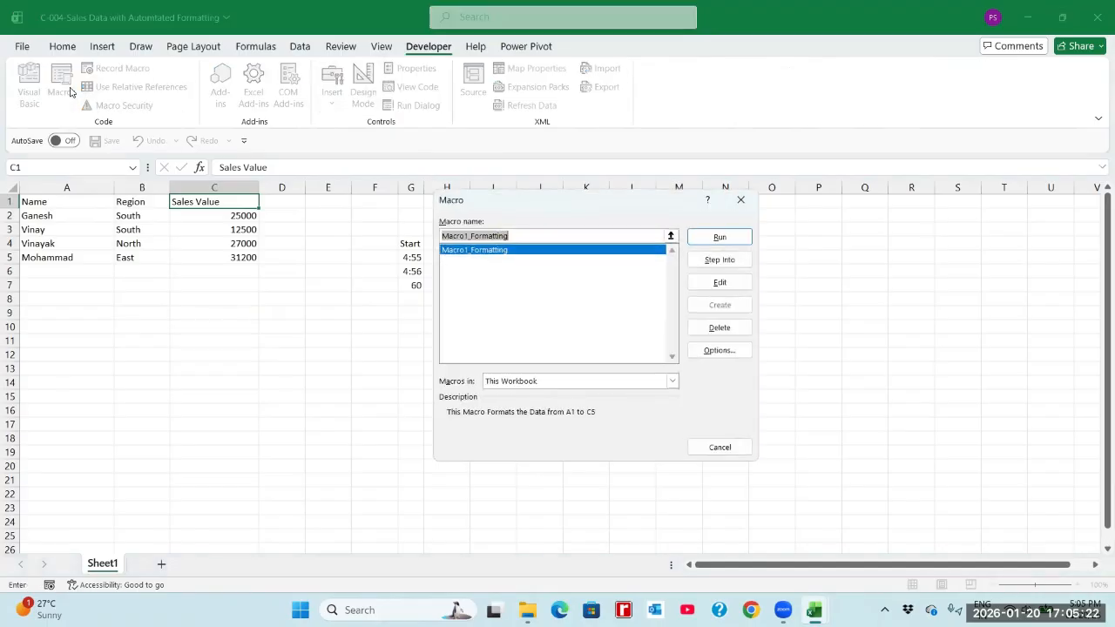
pyautogui.click(468, 252)
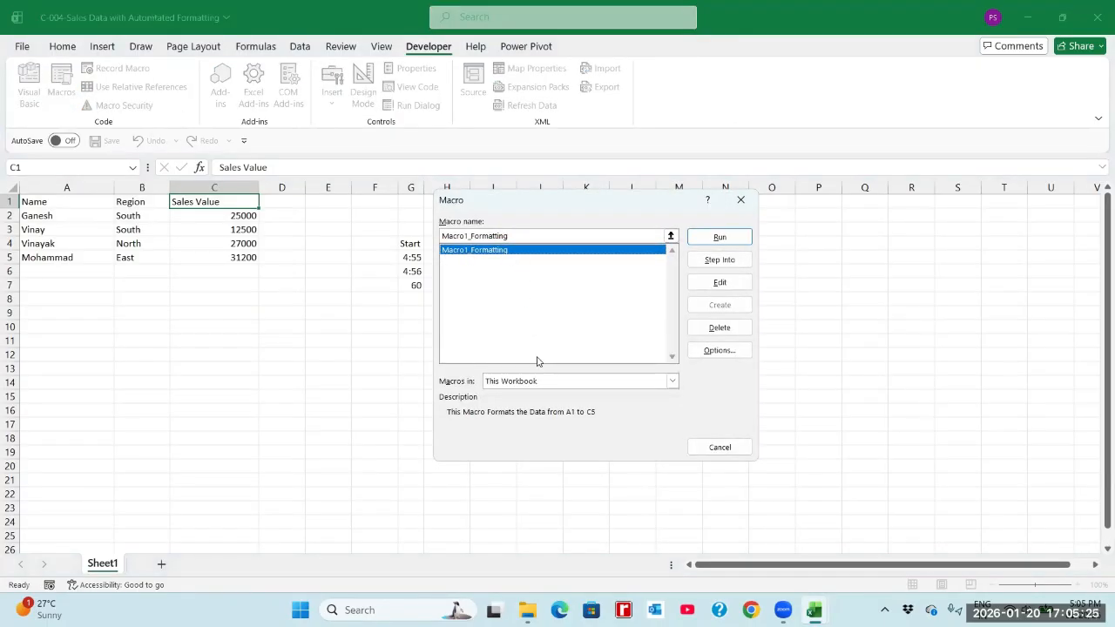
pyautogui.click(716, 238)
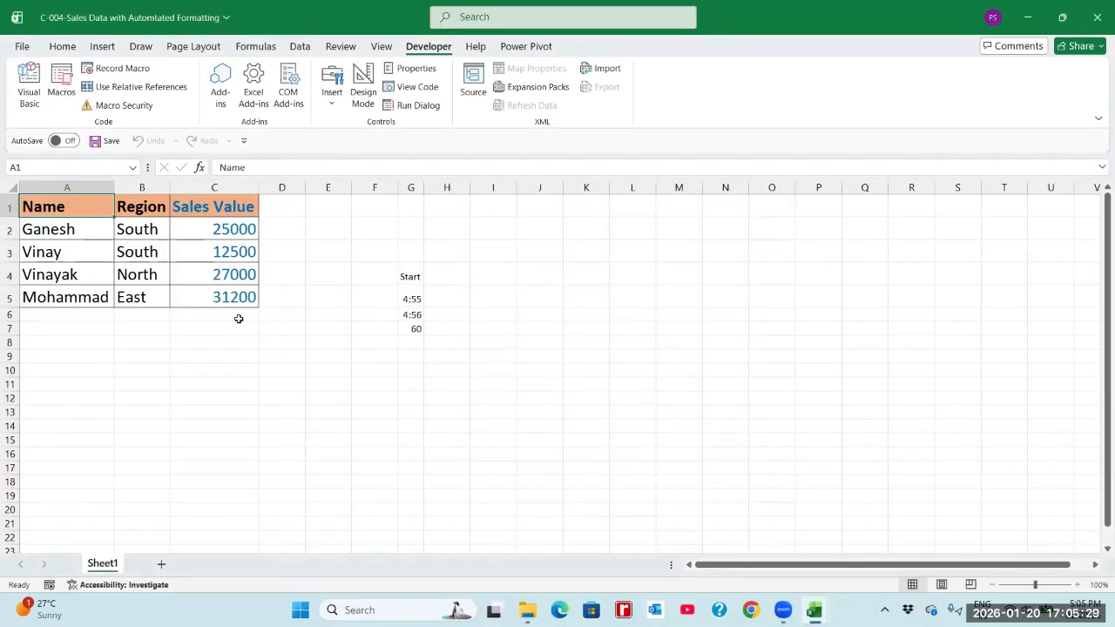
# Note the automated run time as 1 in cell G10 and the time saved as 59 in cell G12.
pyautogui.click(415, 328)
pyautogui.write('60')
pyautogui.click(416, 365)
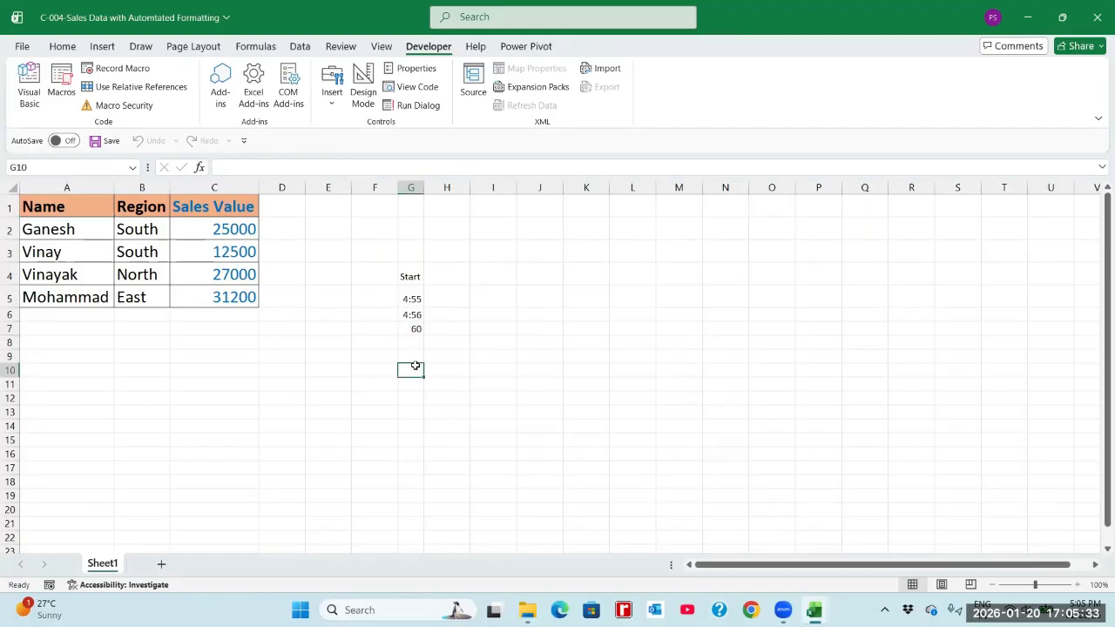
pyautogui.write('1')
pyautogui.press('Return')
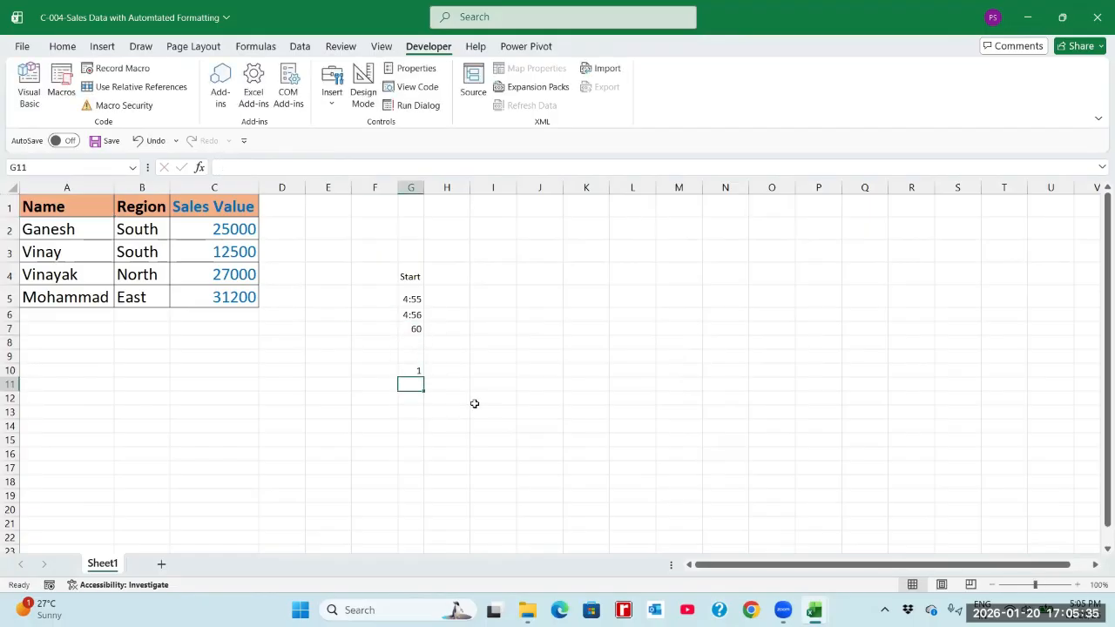
pyautogui.press('Down')
pyautogui.write('59')
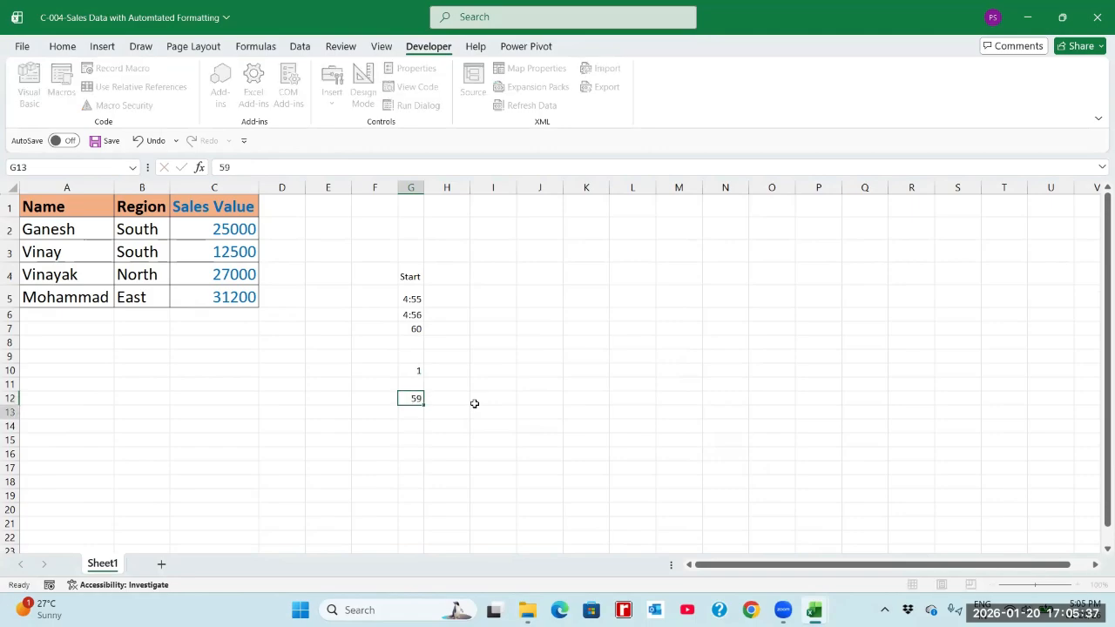
pyautogui.press('Return')
# Calculate the share of time saved in cell G13 with =G12/G7 and format it as a percentage.
pyautogui.write('=')
pyautogui.press('Up')
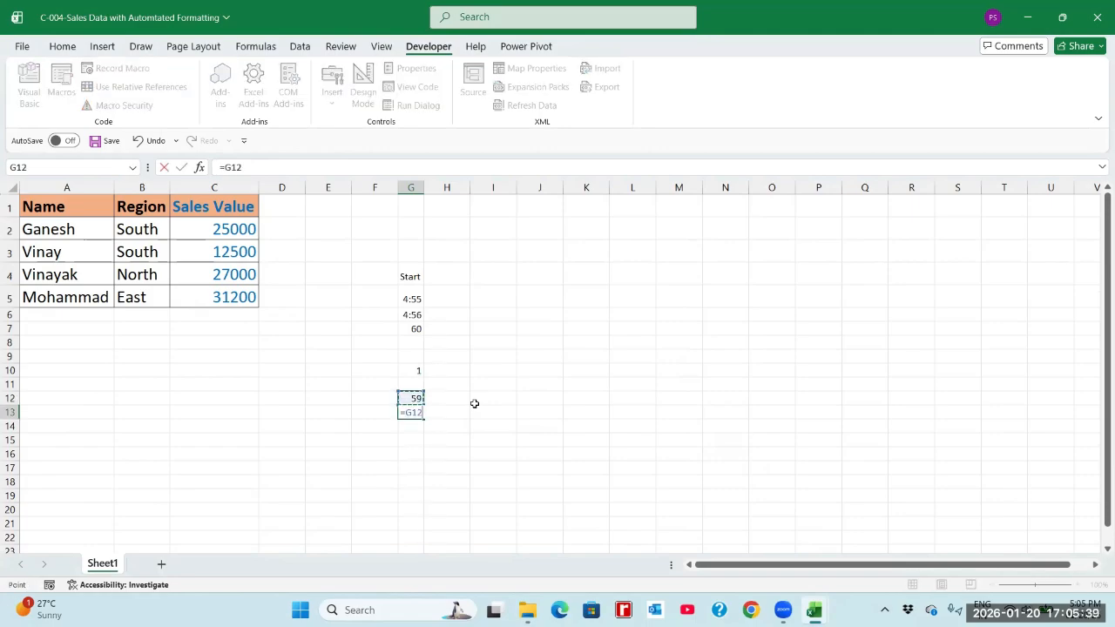
pyautogui.write('/')
pyautogui.press('Up')
pyautogui.press('Up')
pyautogui.press('Up')
pyautogui.press('Up')
pyautogui.press('Up')
pyautogui.press('Up')
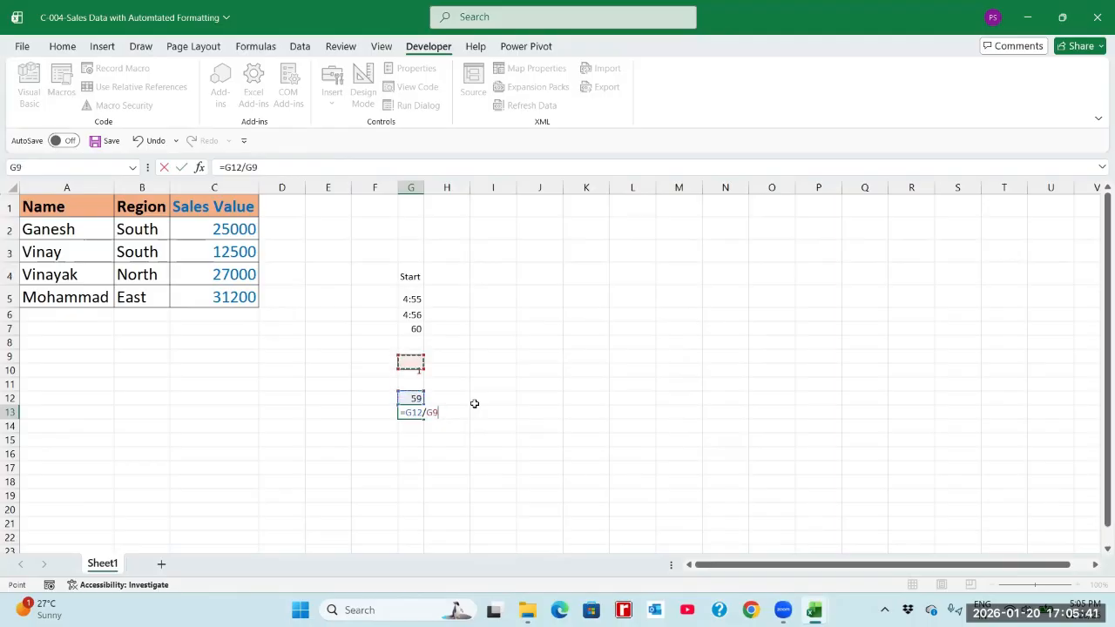
pyautogui.hotkey('ctrl', 'Return')
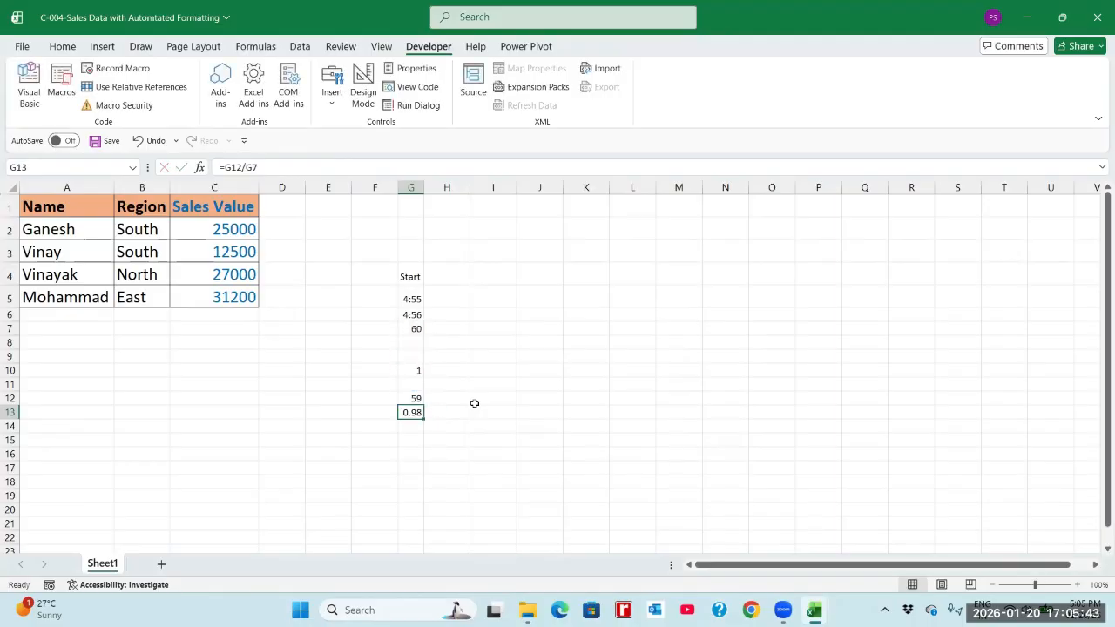
pyautogui.click(61, 48)
pyautogui.click(518, 97)
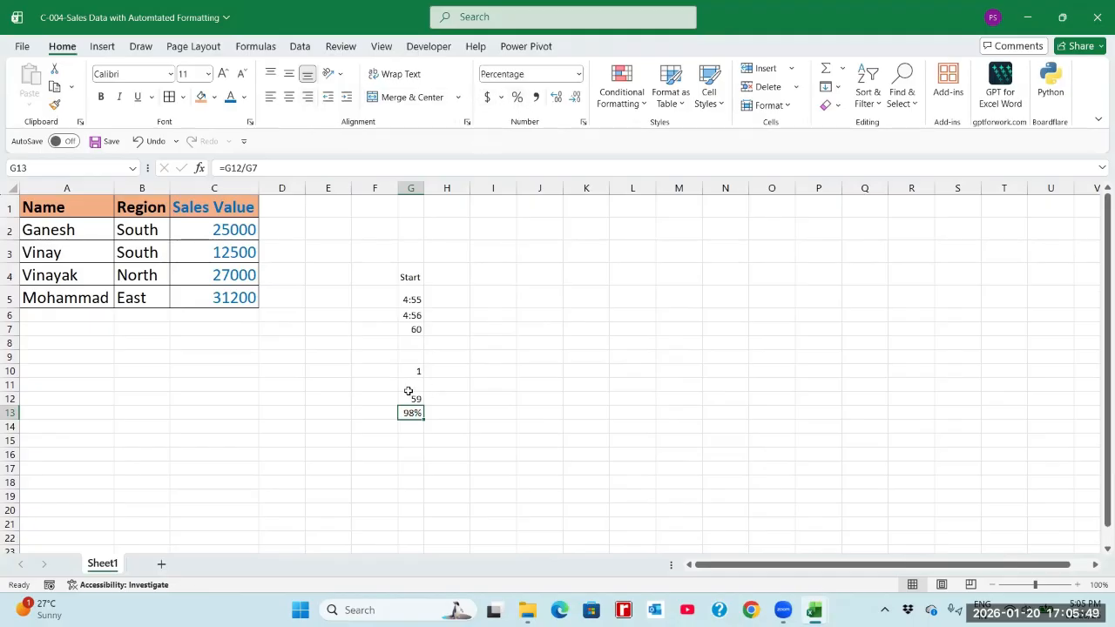
# Review the concept description on Sheet1 of the Basics of MS Excel workbook, and return to the sales data workbook.
pyautogui.click(412, 293)
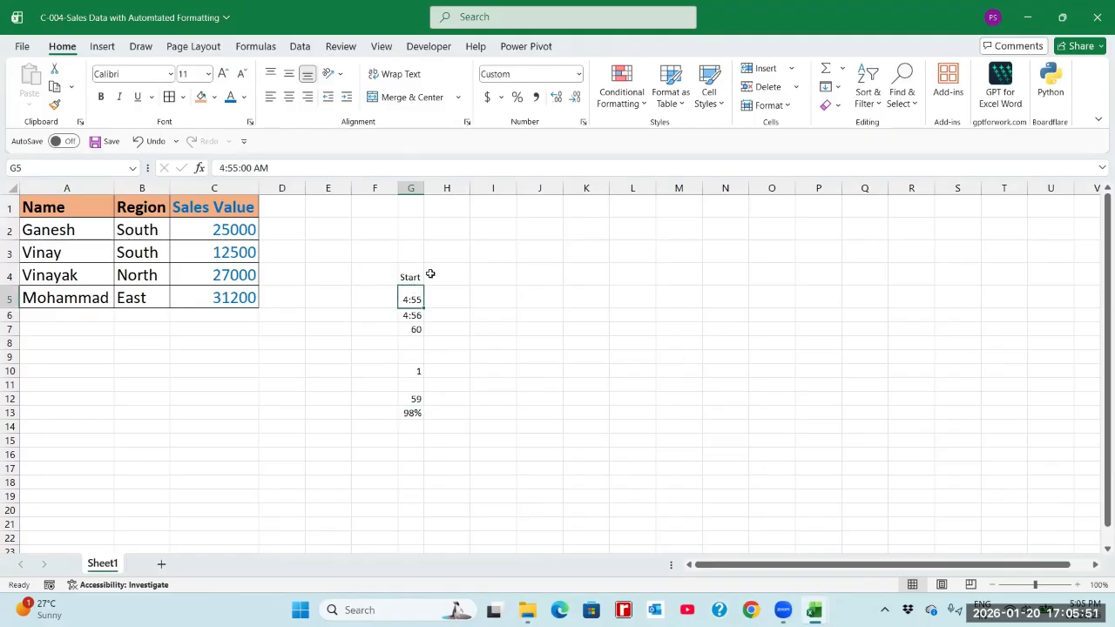
pyautogui.click(413, 274)
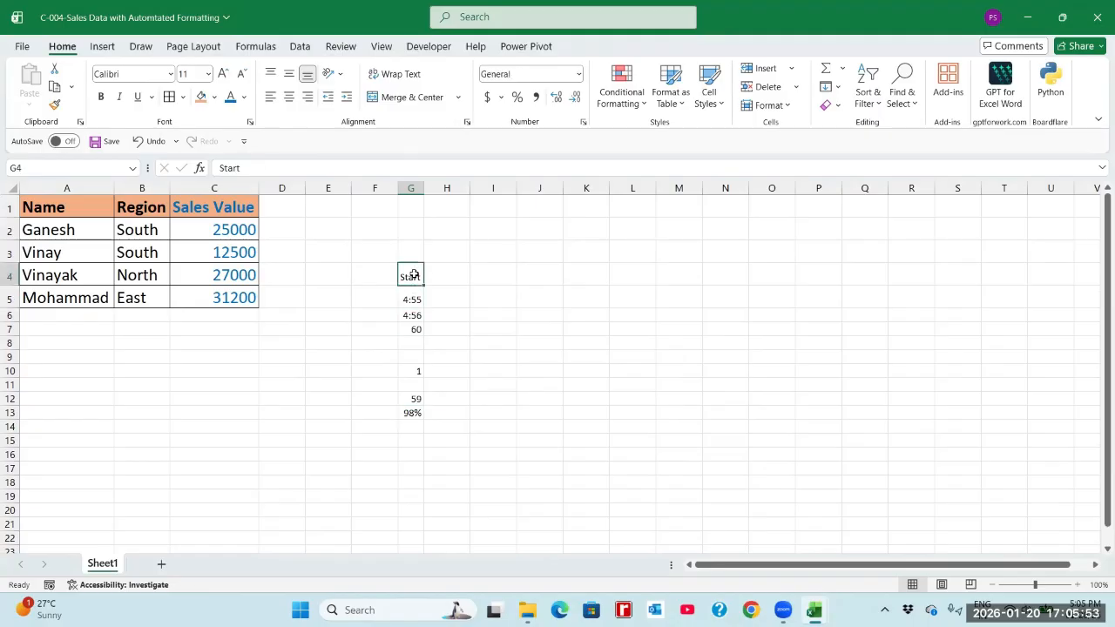
pyautogui.hotkey('alt', 'Tab')
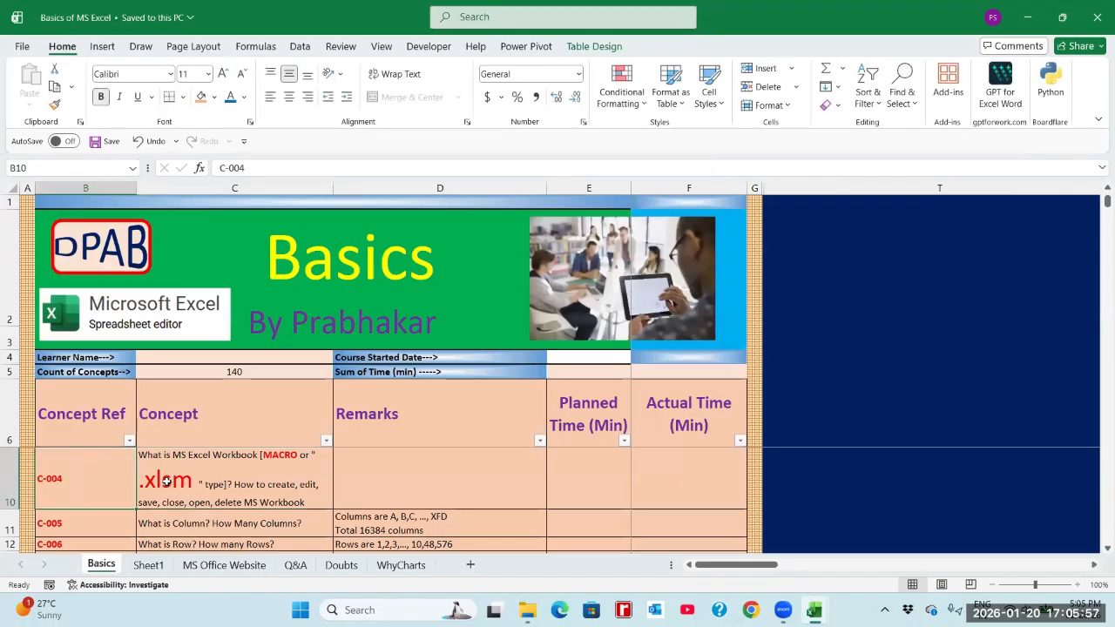
pyautogui.click(148, 564)
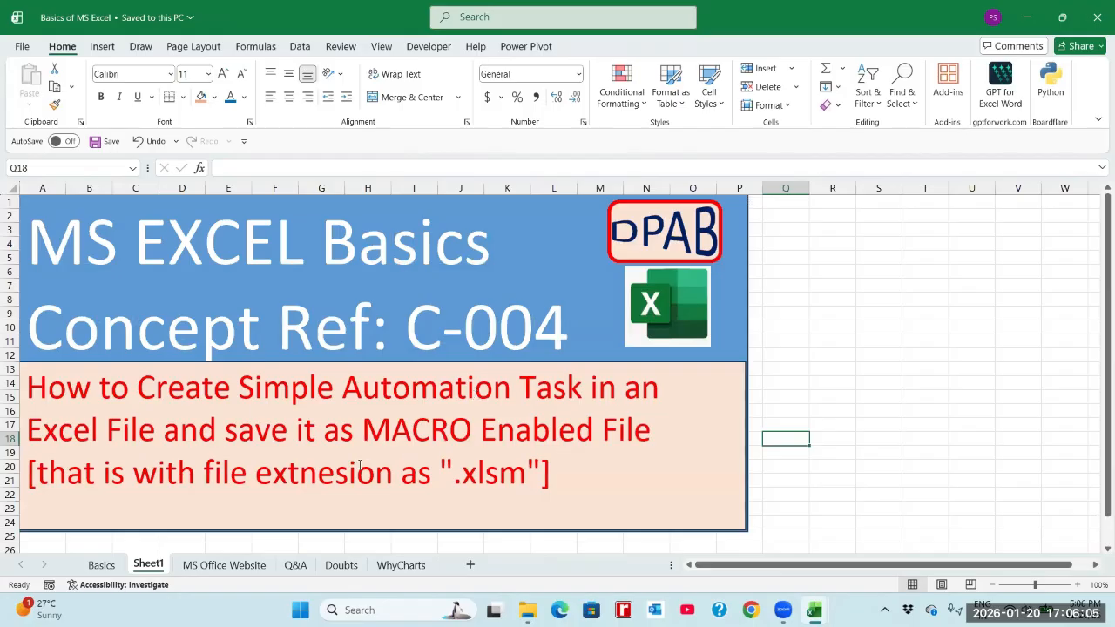
pyautogui.hotkey('alt', 'Tab')
pyautogui.click(245, 340)
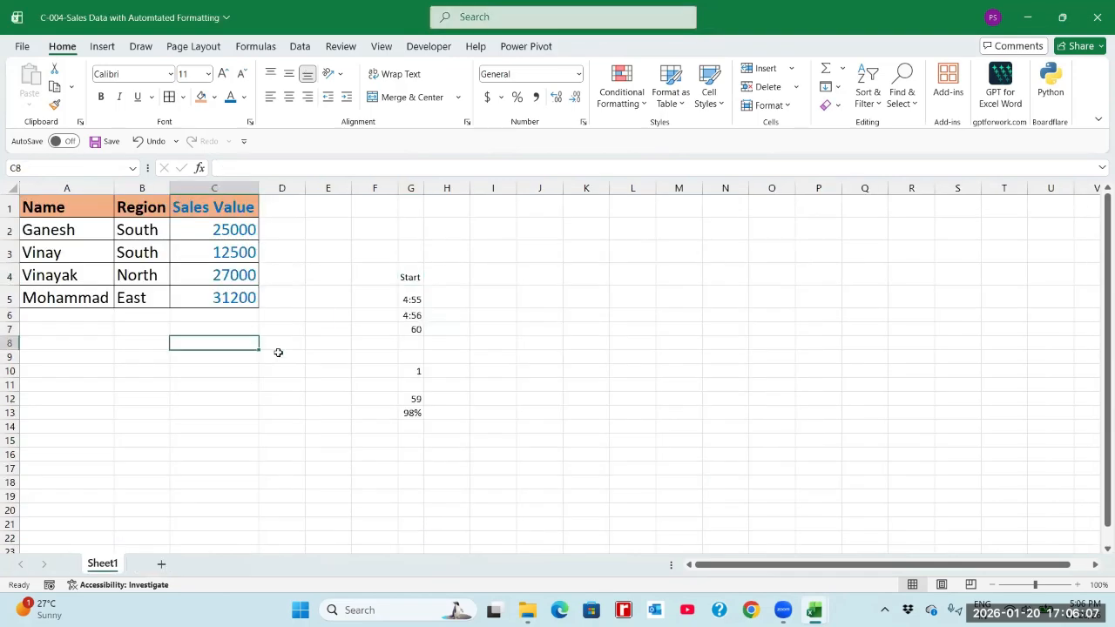
# Copy the formatted sales table from the C-004 sales data workbook into Book2, starting at cell A1.
pyautogui.hotkey('alt', 'Tab')
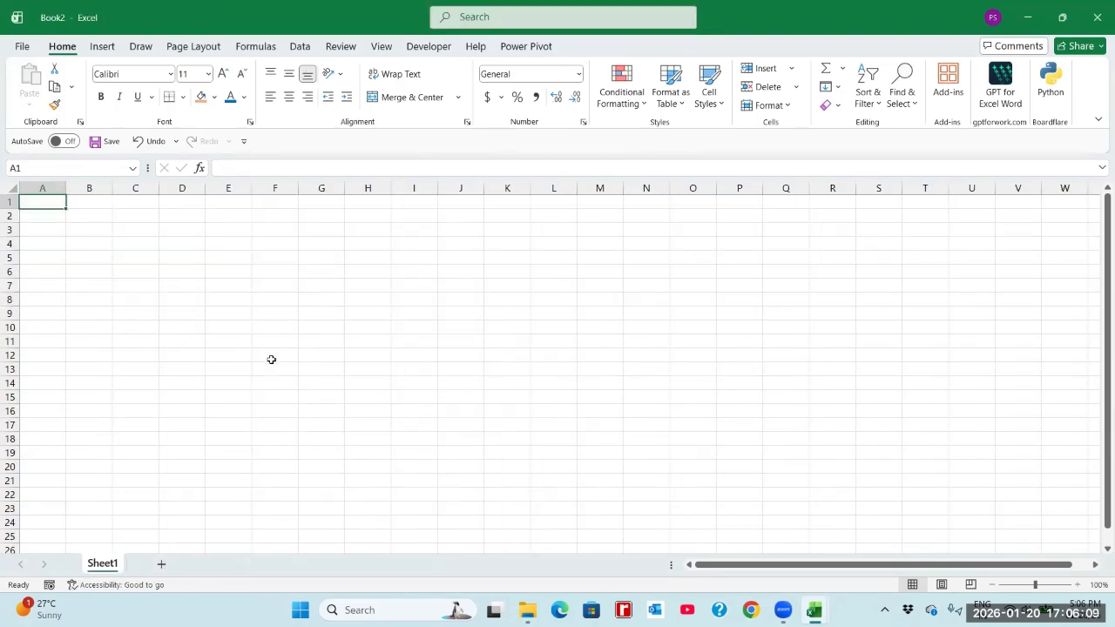
pyautogui.hotkey('alt', 'Tab')
pyautogui.moveTo(86, 207); pyautogui.dragTo(232, 295)
pyautogui.hotkey('ctrl', 'c')
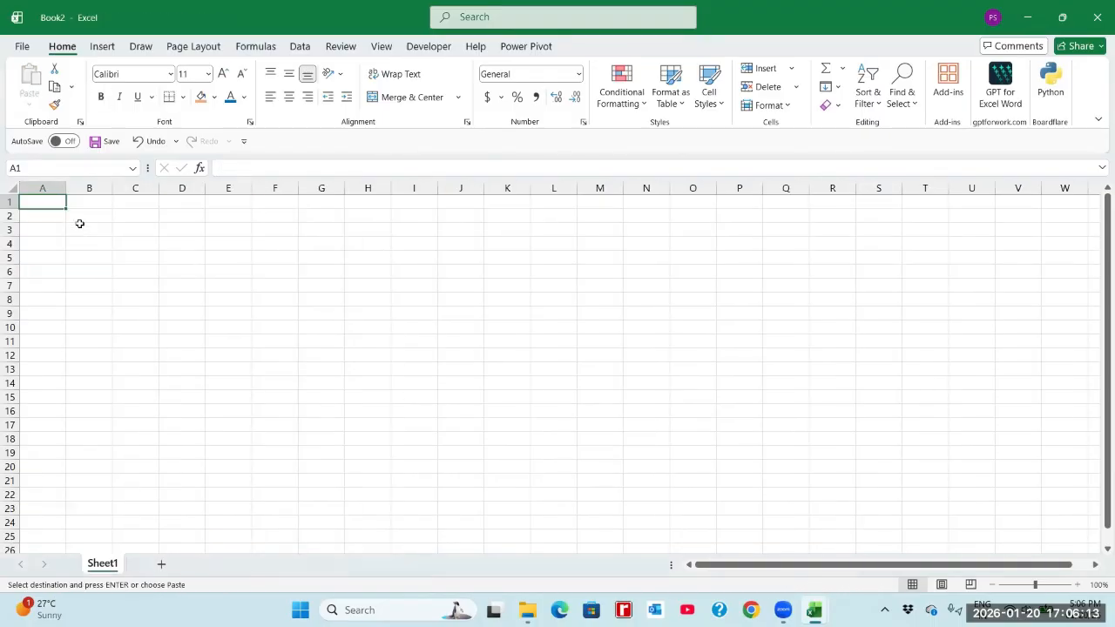
pyautogui.hotkey('alt', 'Tab')
pyautogui.hotkey('ctrl', 'v')
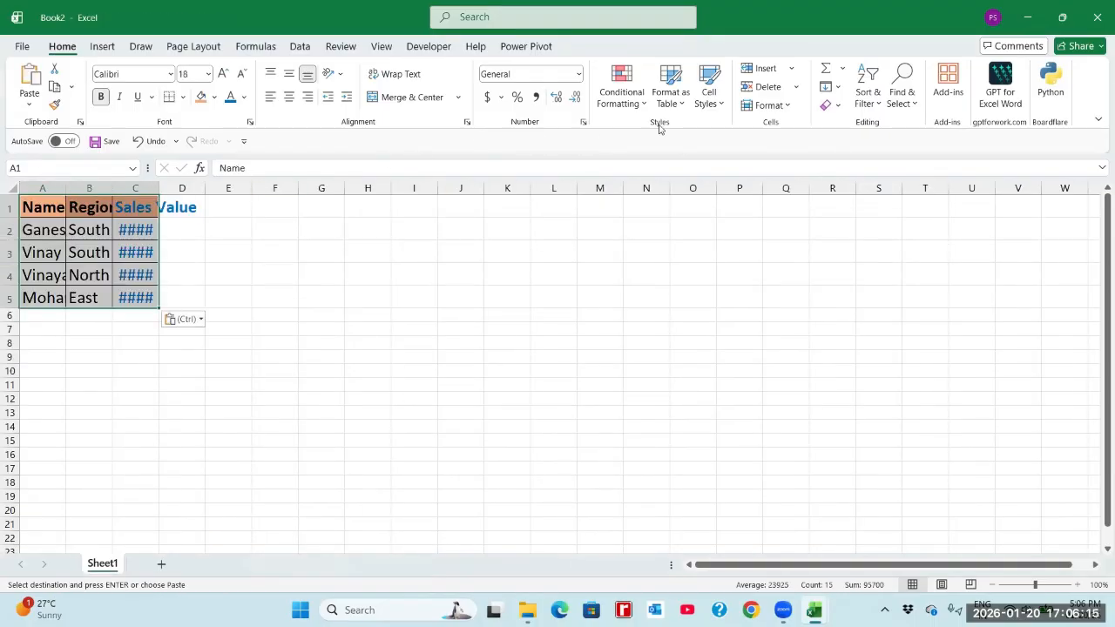
# Clear all formats from the pasted sales table and autofit columns A, B and C to their contents.
pyautogui.click(831, 106)
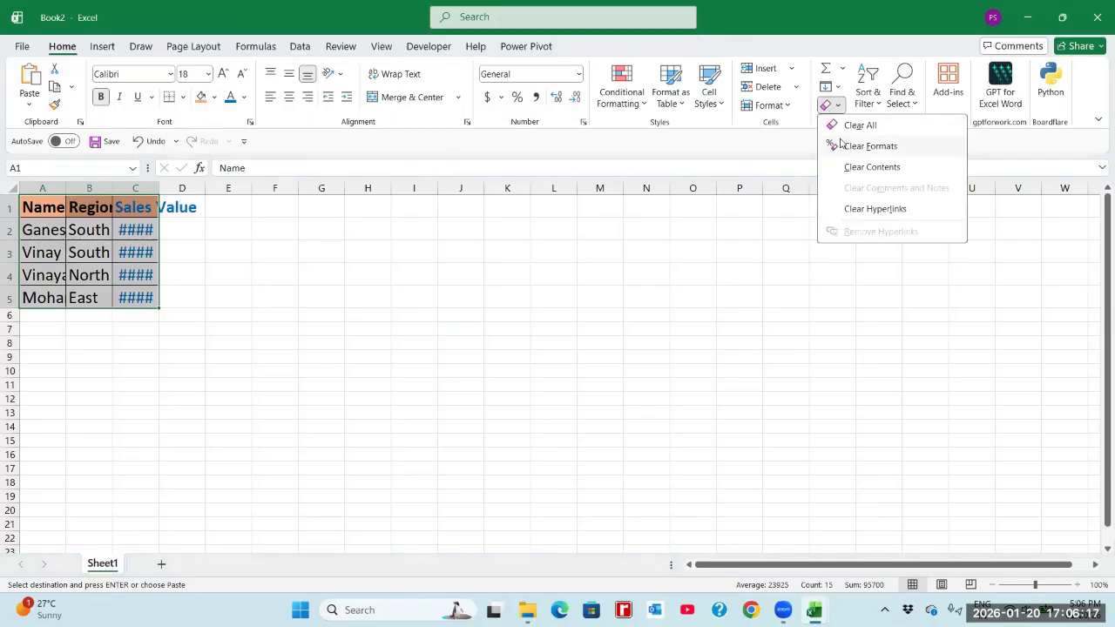
pyautogui.click(868, 145)
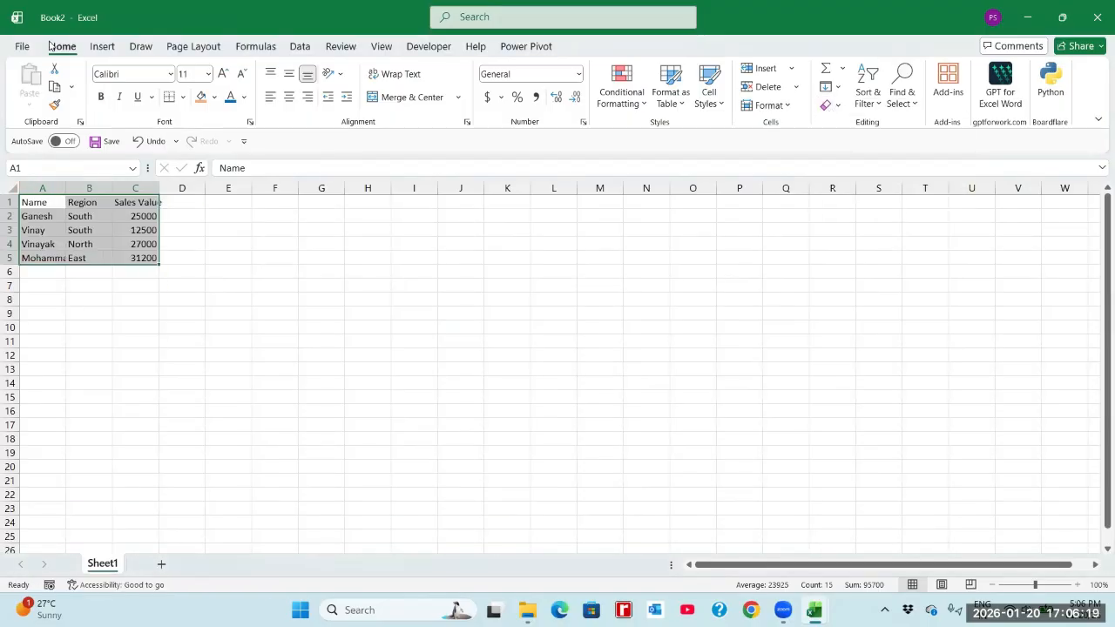
pyautogui.click(88, 203)
pyautogui.doubleClick(66, 188)
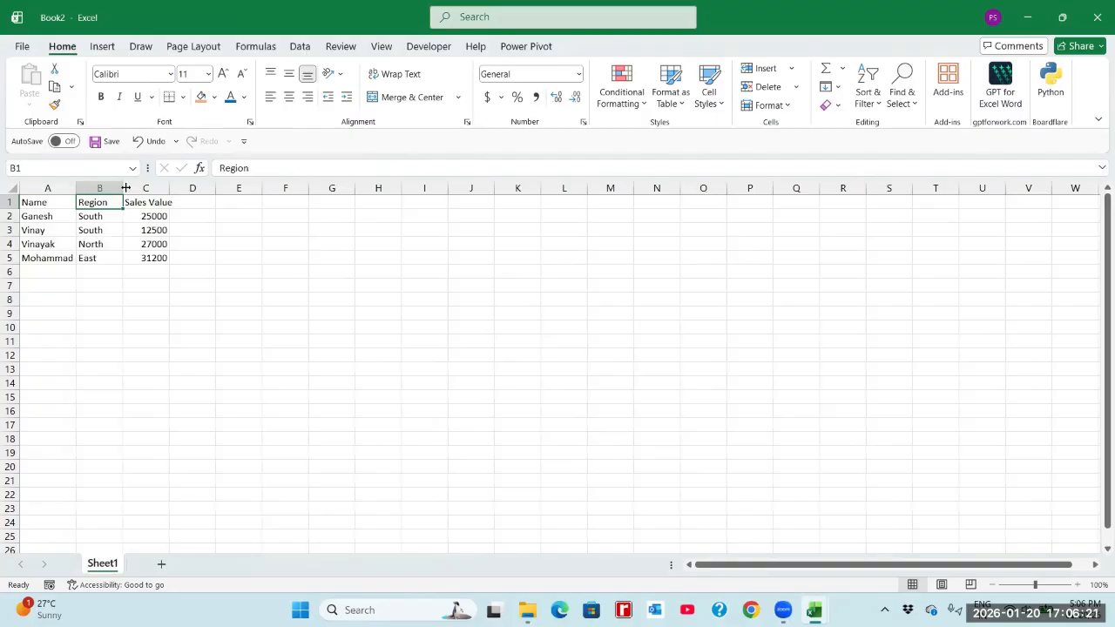
pyautogui.doubleClick(124, 189)
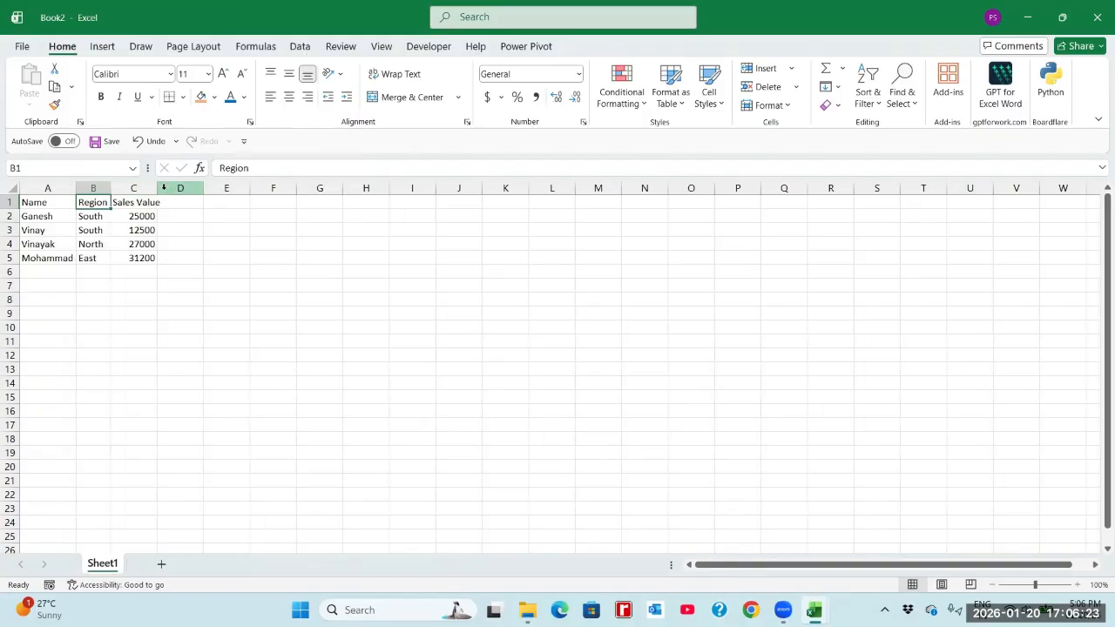
pyautogui.doubleClick(159, 188)
pyautogui.click(145, 213)
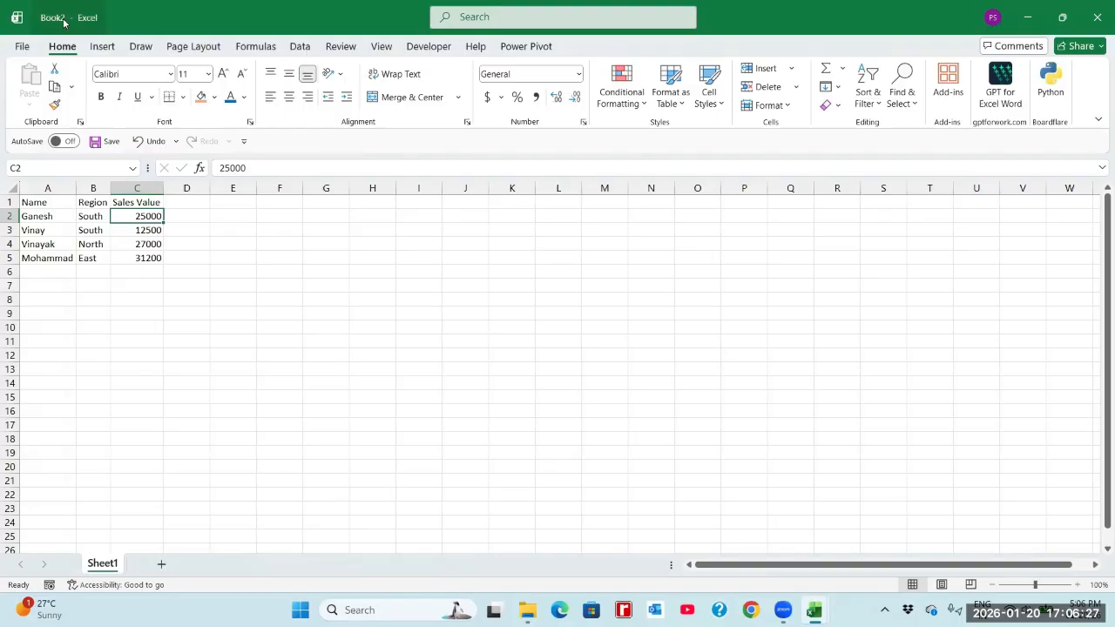
pyautogui.click(140, 255)
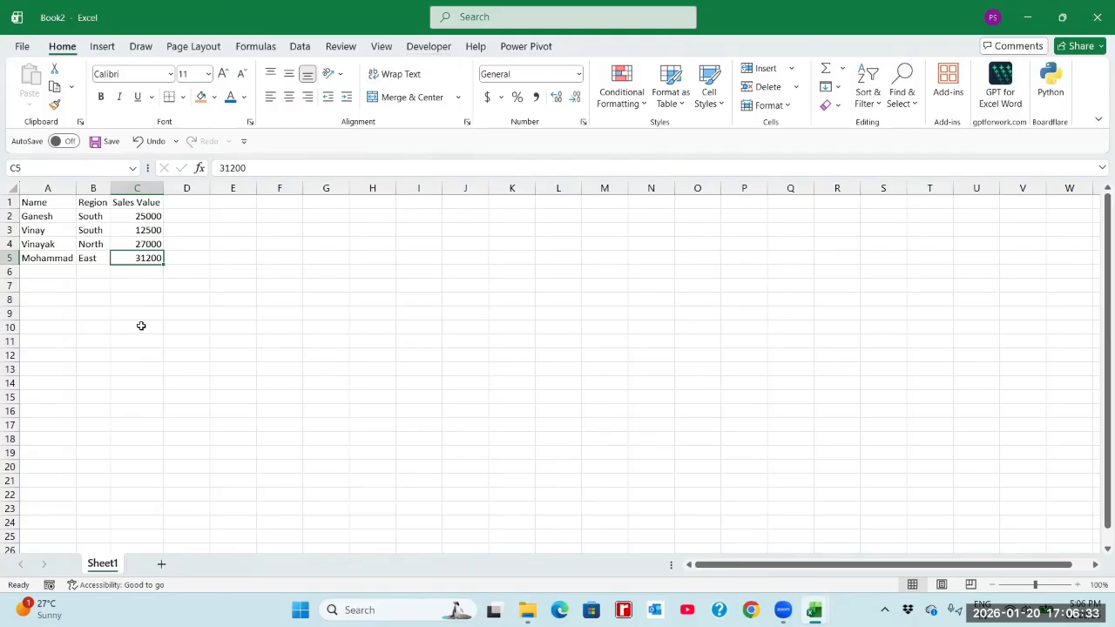
# Start recording a macro named Macro2_Formatting, stored in This Workbook, with the description "This MACRO Formats the Sales Data".
pyautogui.click(50, 588)
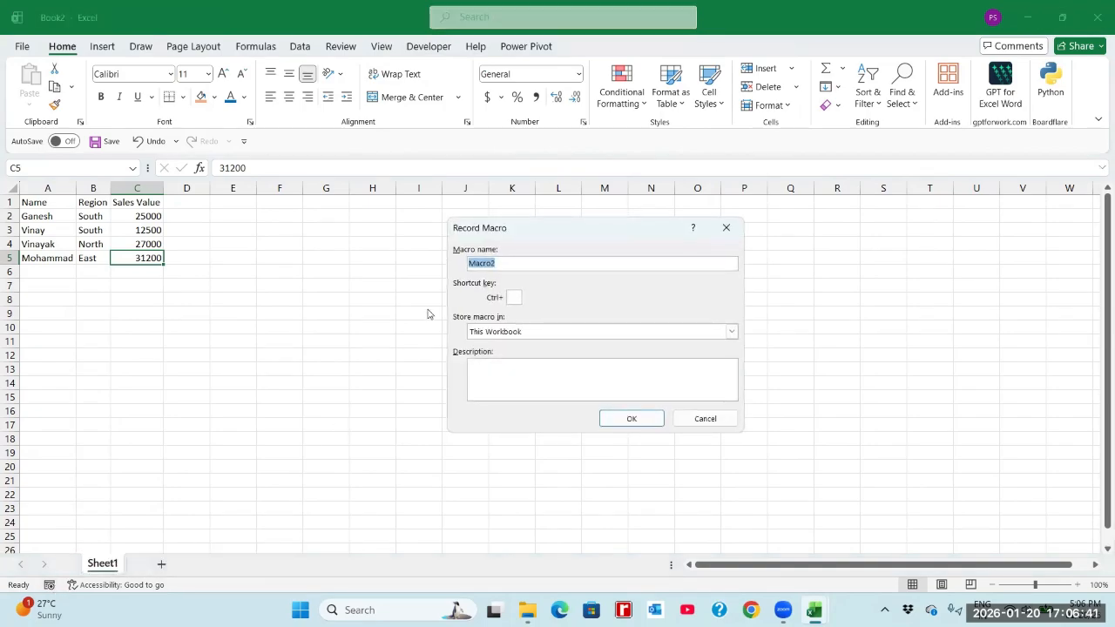
pyautogui.click(507, 267)
pyautogui.write('_Formatting')
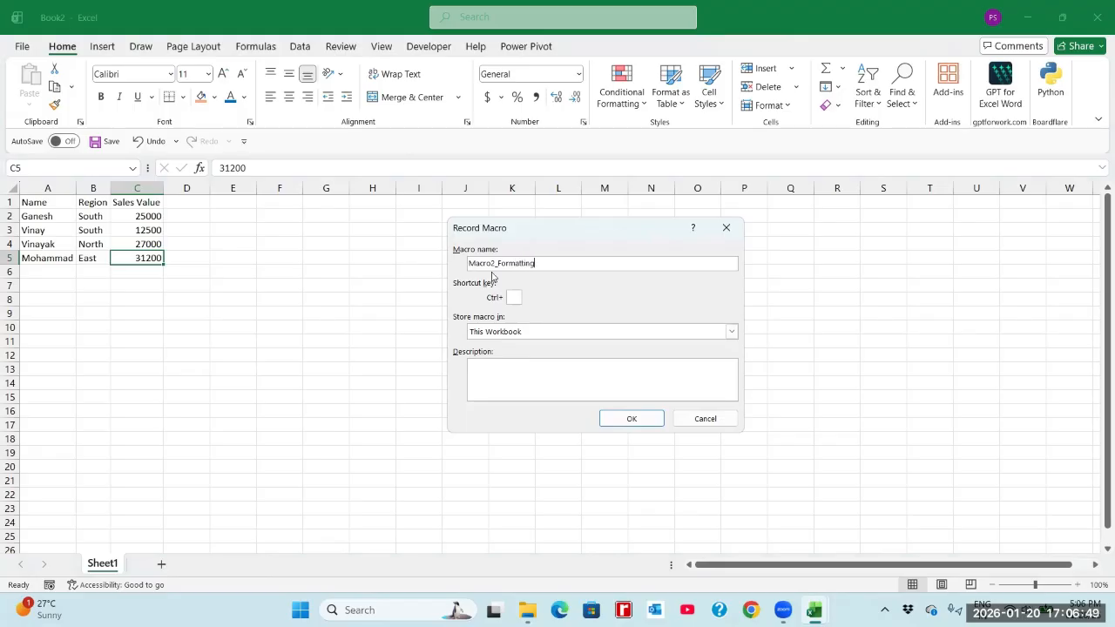
pyautogui.click(526, 364)
pyautogui.write('This MACRO Formats the Sal')
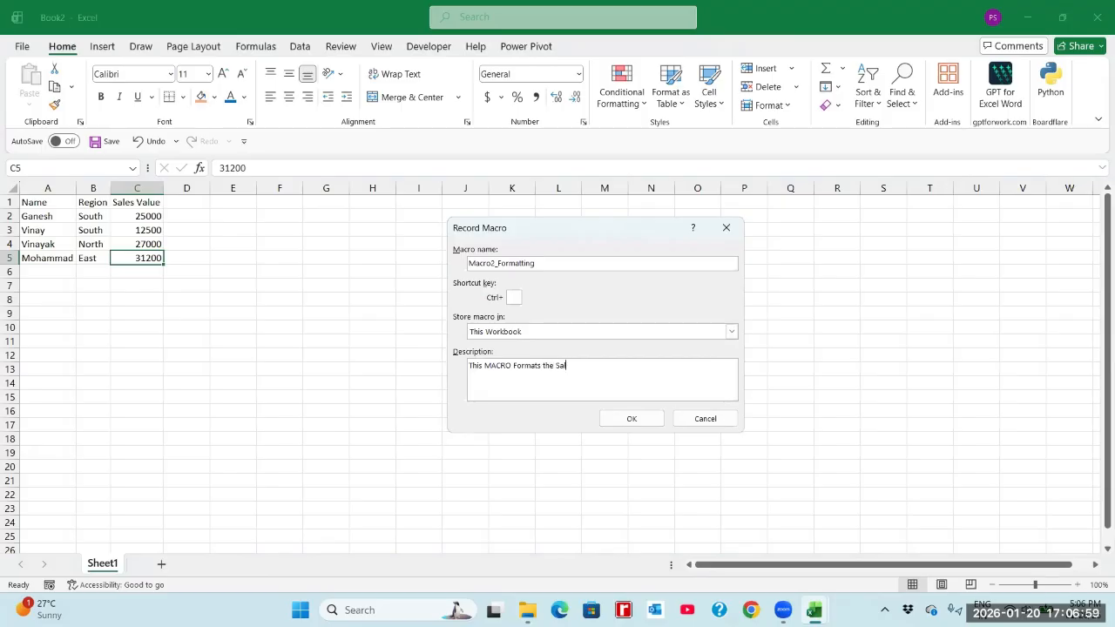
pyautogui.write('Data')
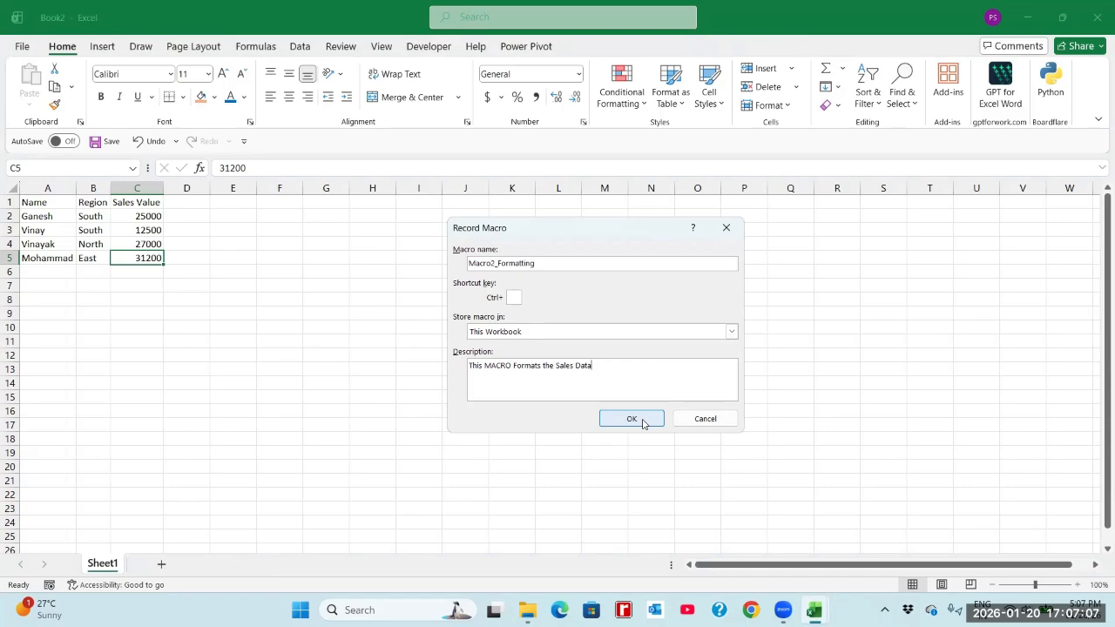
pyautogui.click(644, 421)
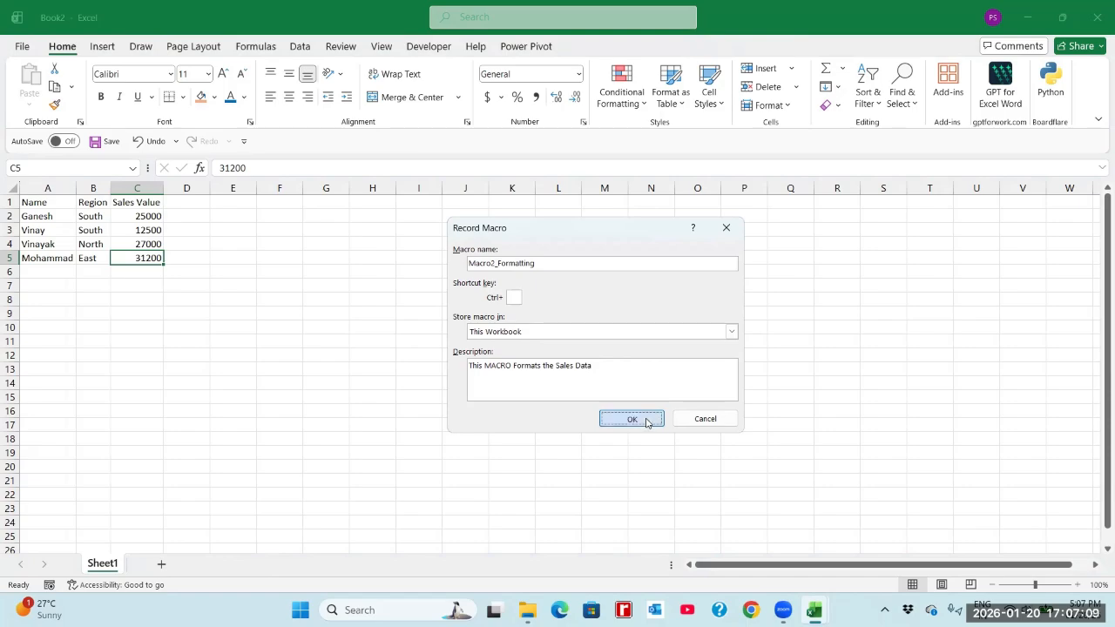
# Apply all borders to the sales table in A1:C5.
pyautogui.click(59, 199)
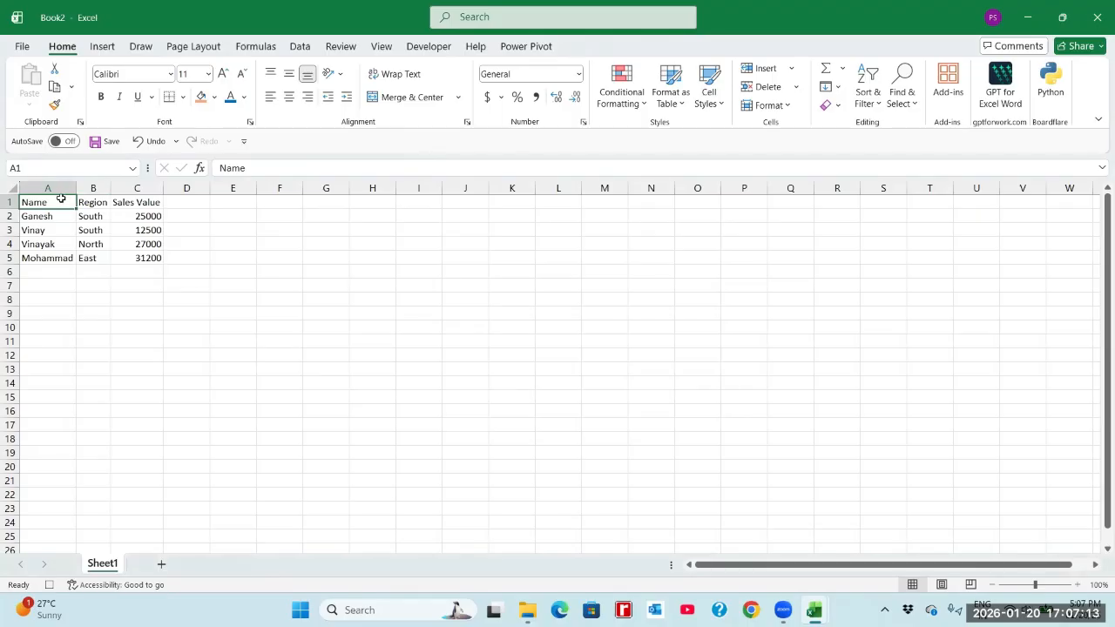
pyautogui.moveTo(63, 199); pyautogui.dragTo(140, 256)
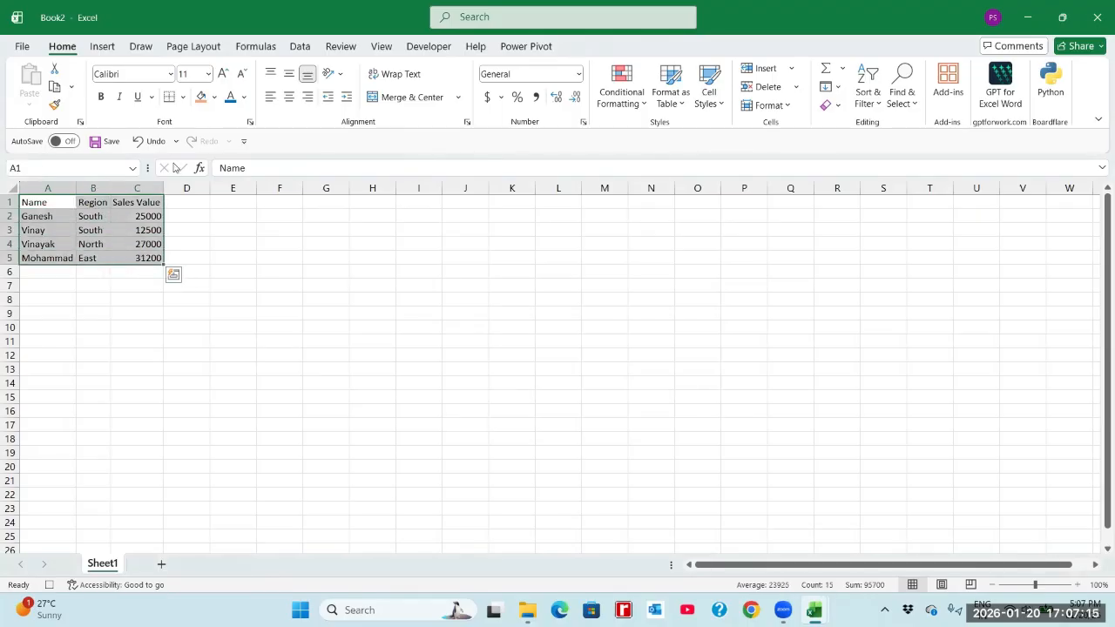
pyautogui.click(182, 97)
pyautogui.click(175, 244)
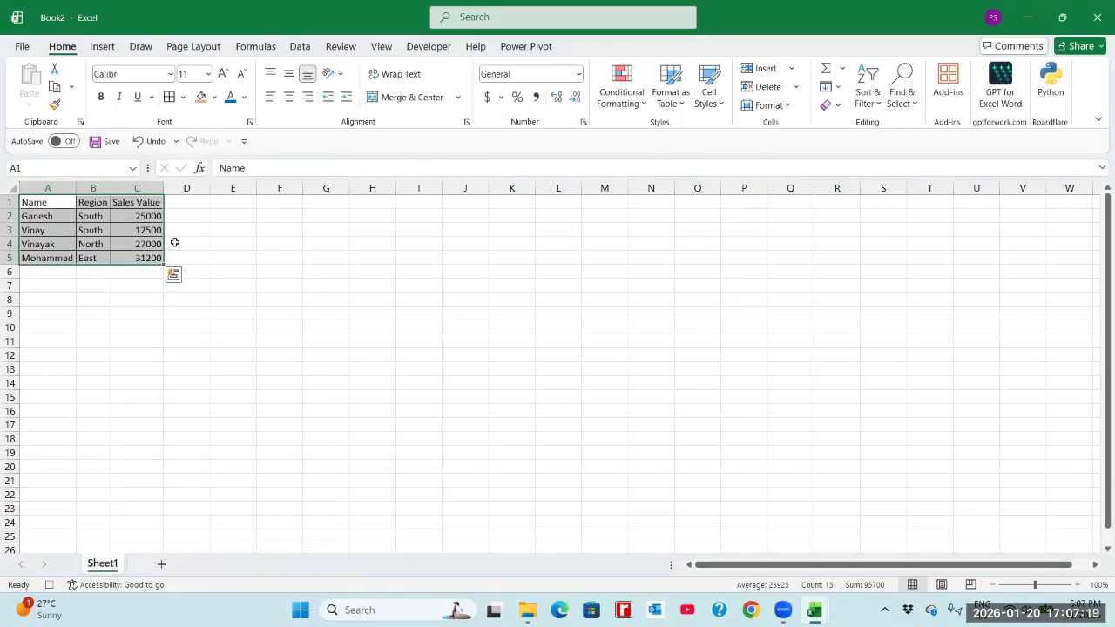
# Fill the table's header row with orange and color the Sales Value column's text blue.
pyautogui.moveTo(61, 201); pyautogui.dragTo(135, 258)
pyautogui.click(201, 97)
pyautogui.click(231, 100)
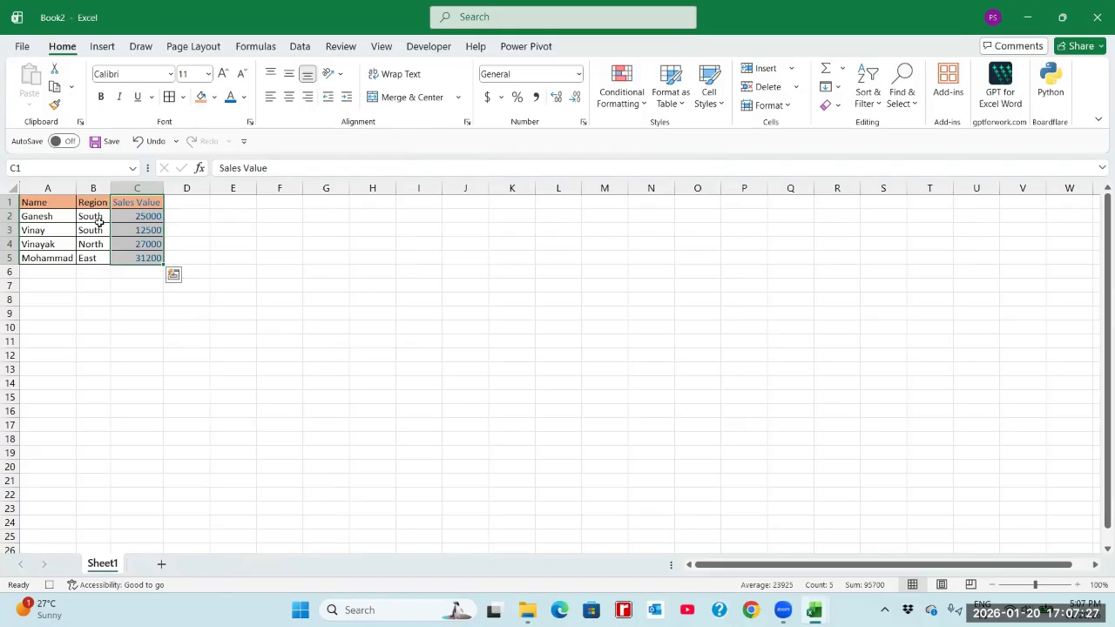
# Set the font size of the whole sales table A1:C5 to 18.
pyautogui.moveTo(64, 205); pyautogui.dragTo(131, 259)
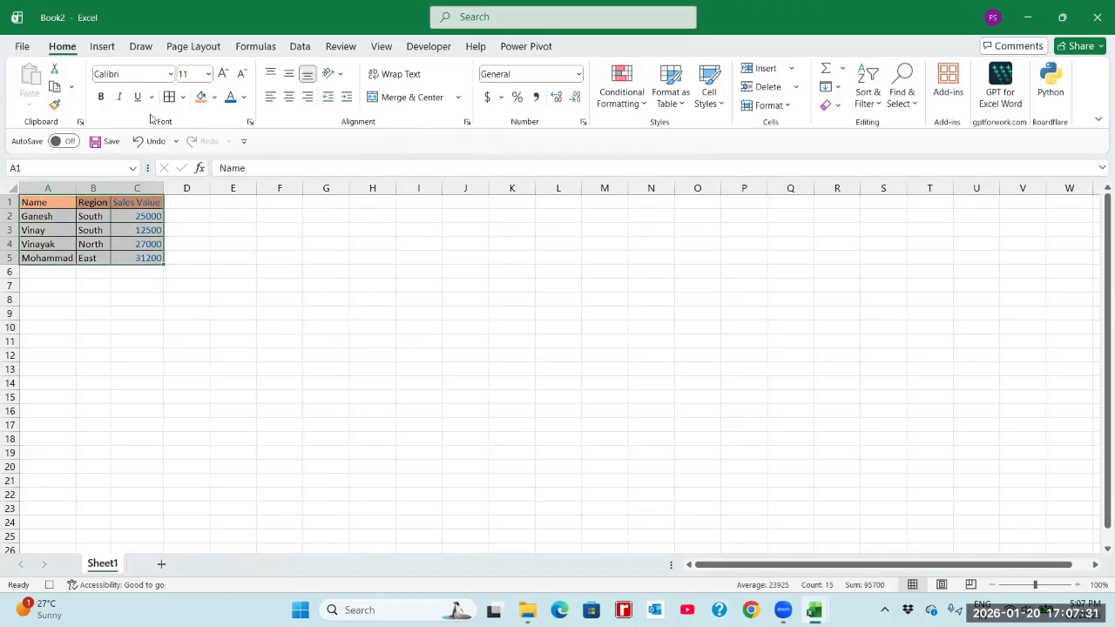
pyautogui.click(208, 74)
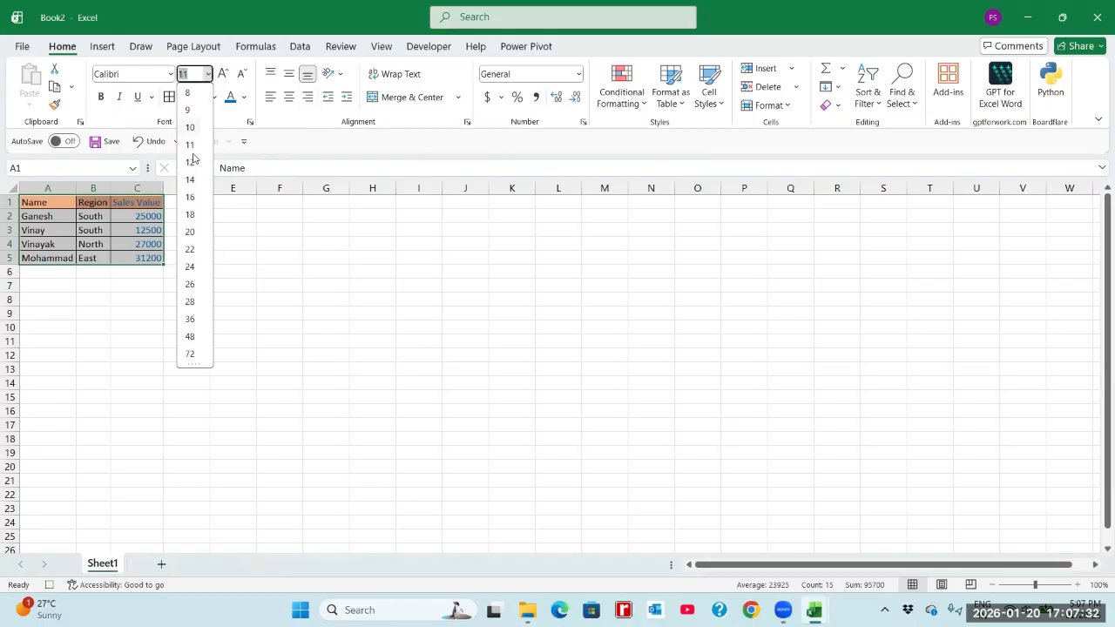
pyautogui.click(190, 214)
# Autofit all columns of the sheet to the enlarged text and stop the macro recording.
pyautogui.click(14, 188)
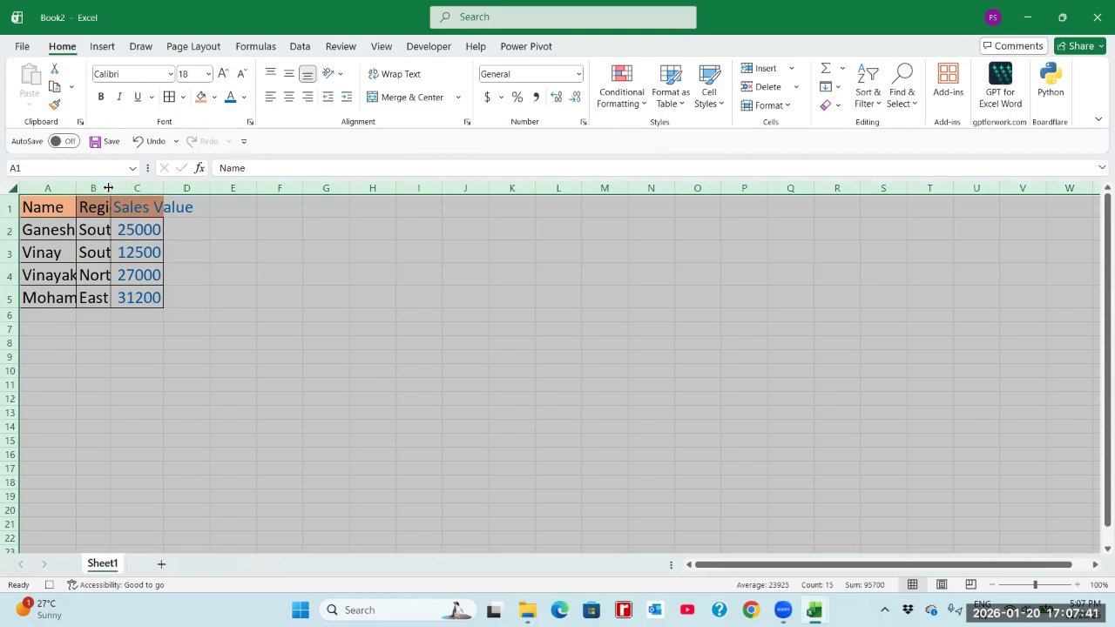
pyautogui.doubleClick(110, 187)
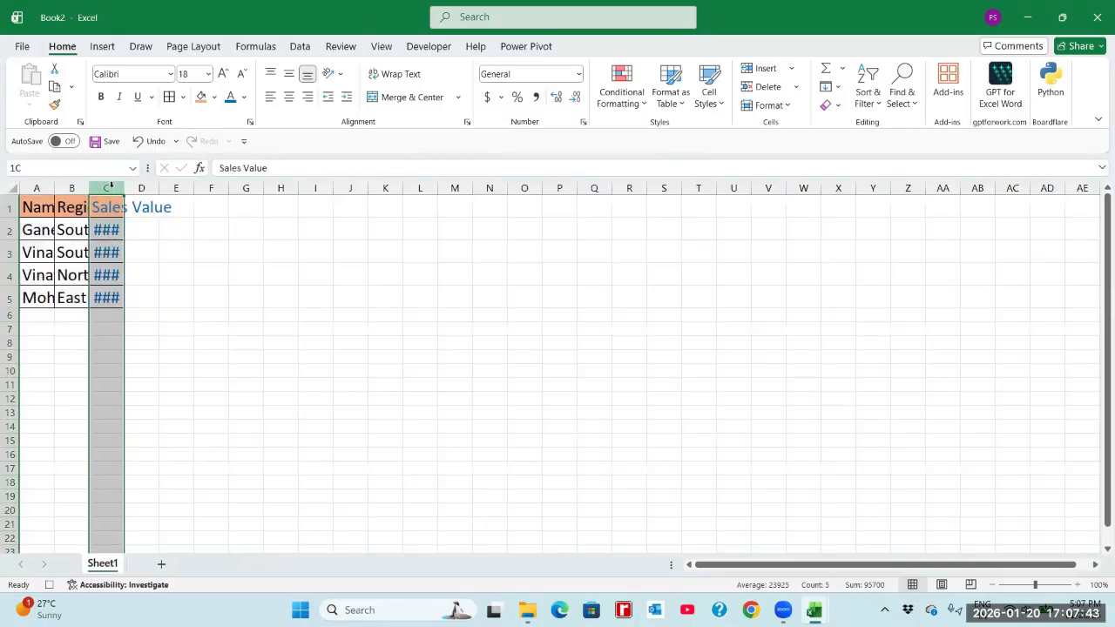
pyautogui.click(12, 188)
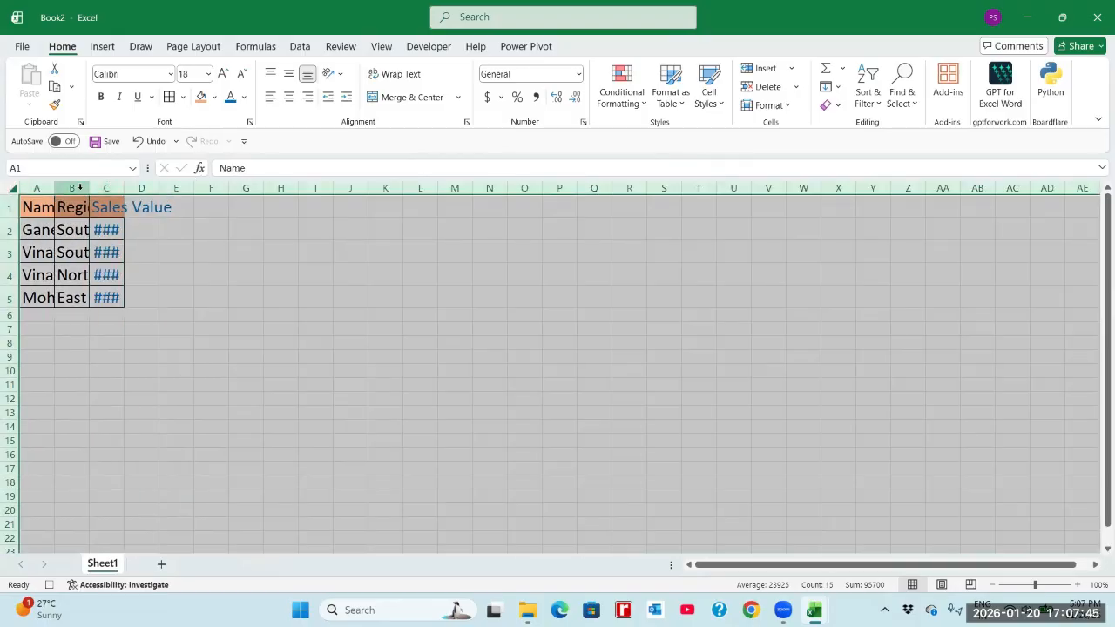
pyautogui.doubleClick(87, 187)
pyautogui.click(202, 234)
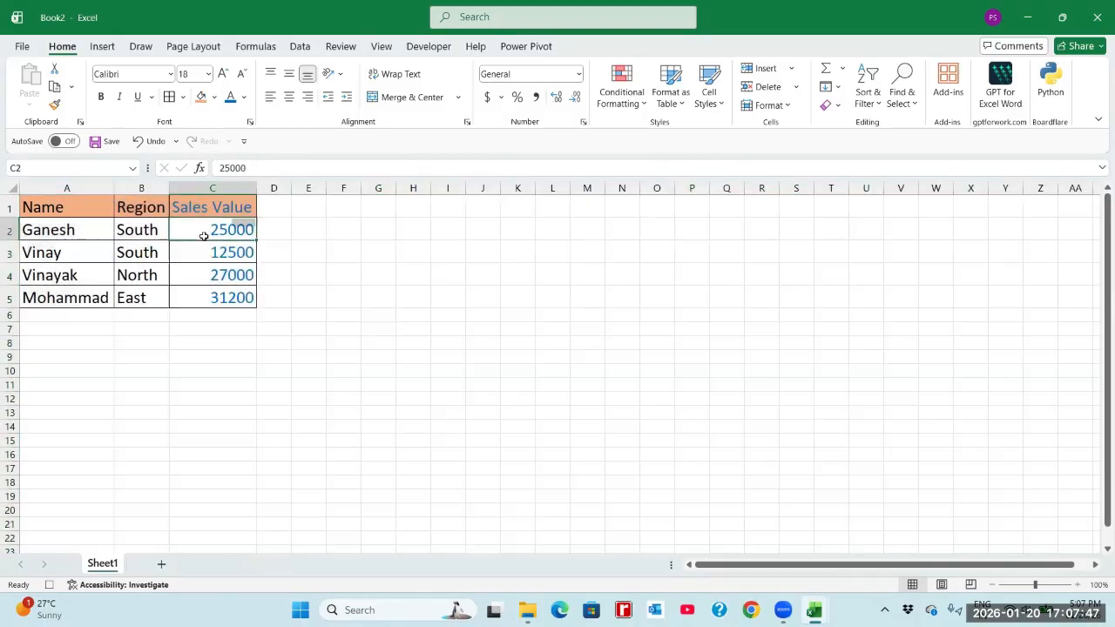
pyautogui.click(212, 257)
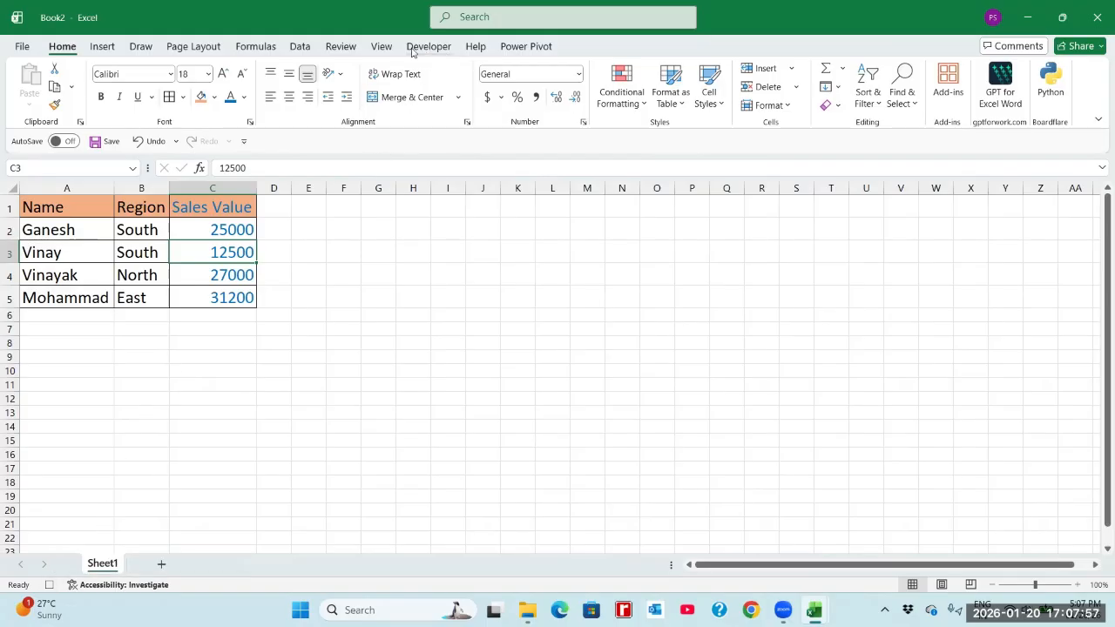
pyautogui.click(49, 585)
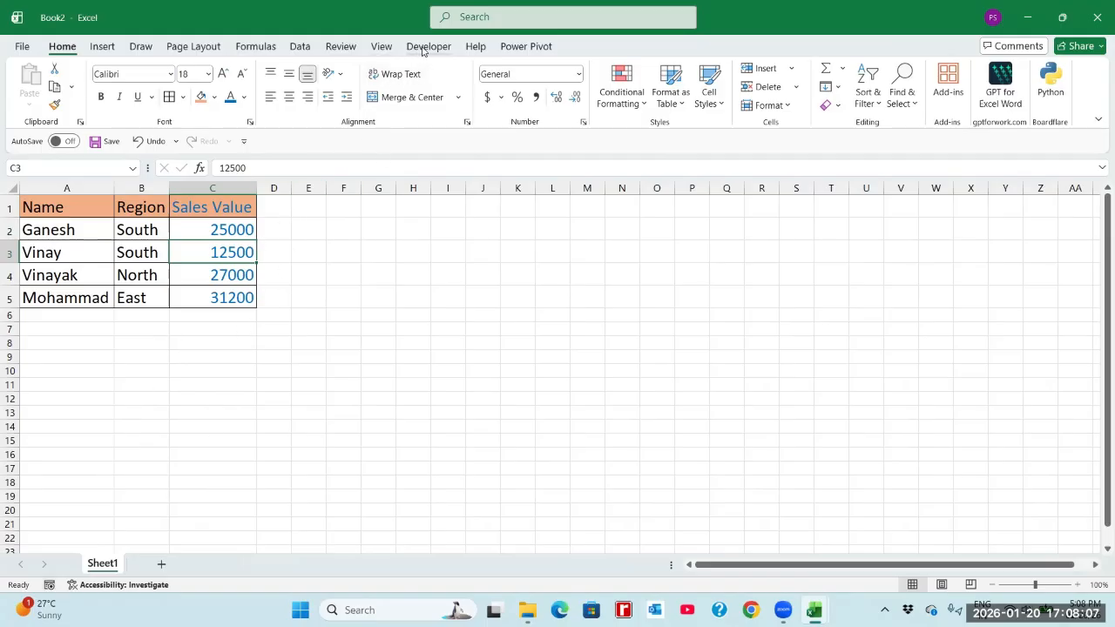
# Check the list of macros stored in This Workbook for Macro2_Formatting, and close the list without running it.
pyautogui.click(380, 49)
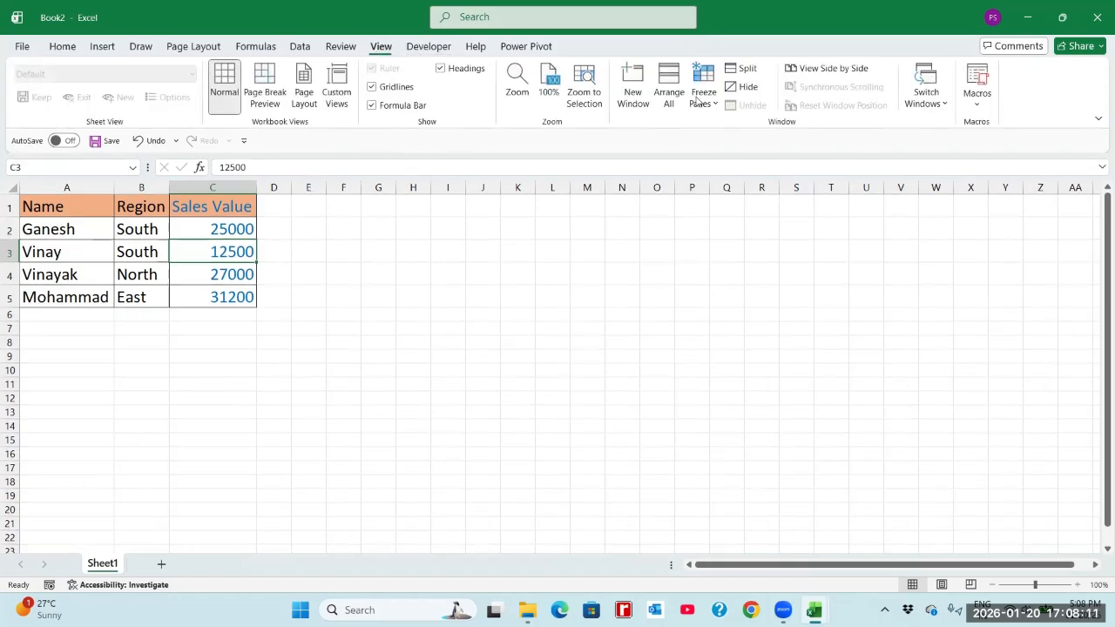
pyautogui.click(979, 107)
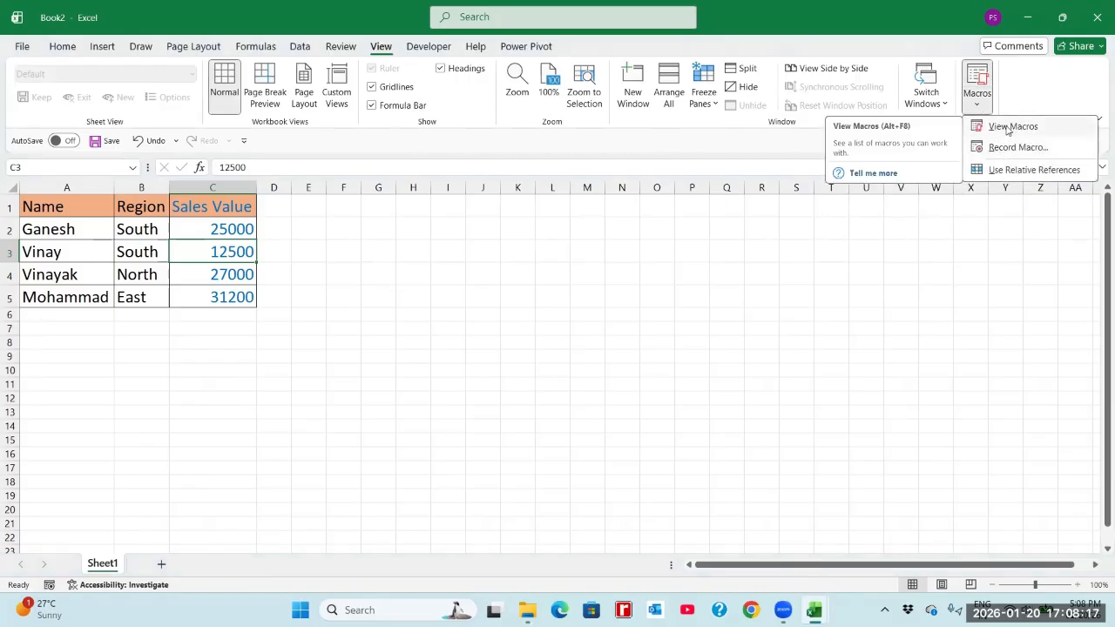
pyautogui.click(1010, 127)
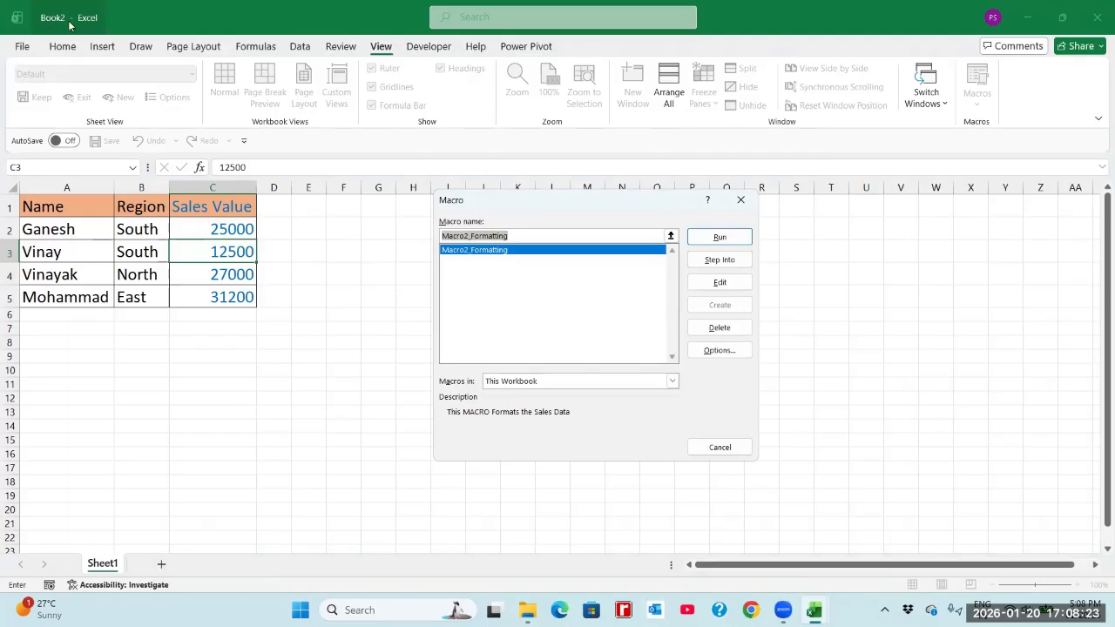
pyautogui.click(510, 382)
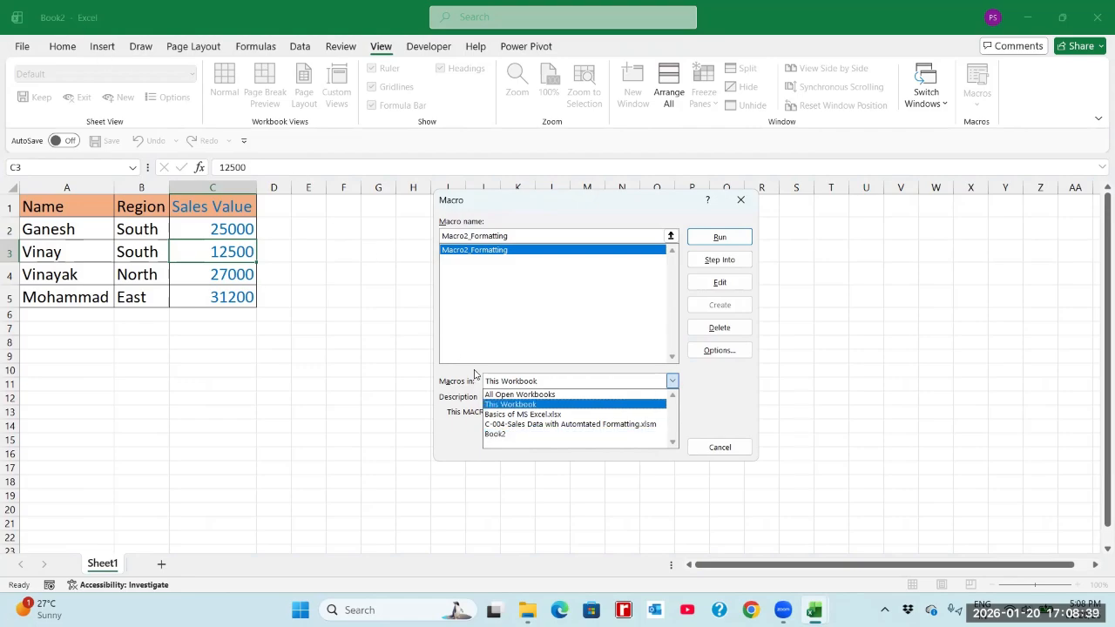
pyautogui.click(498, 404)
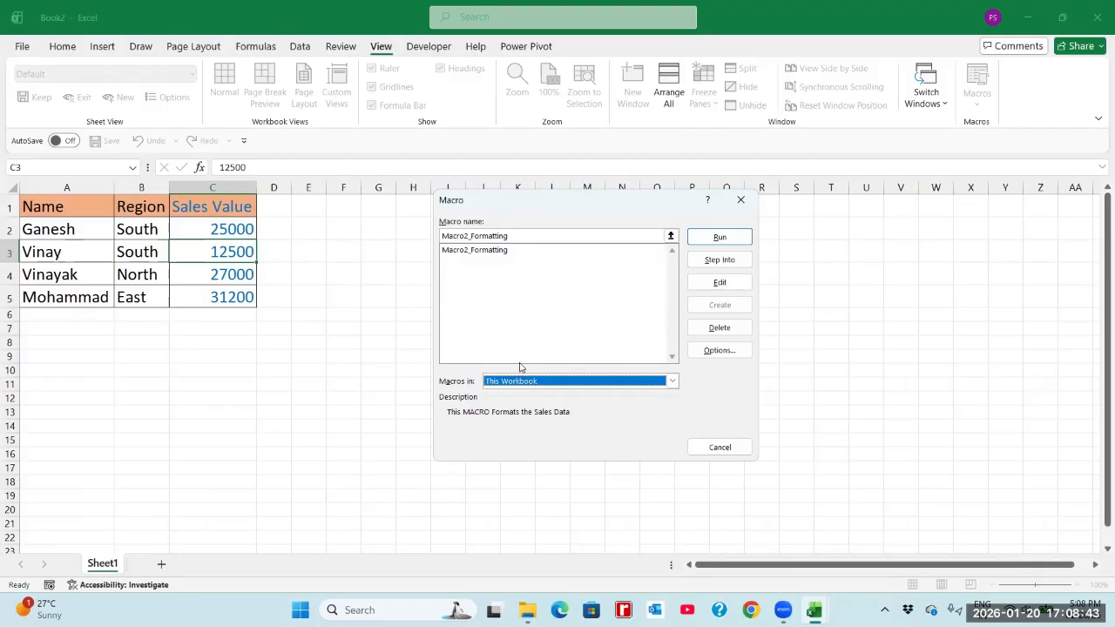
pyautogui.click(466, 250)
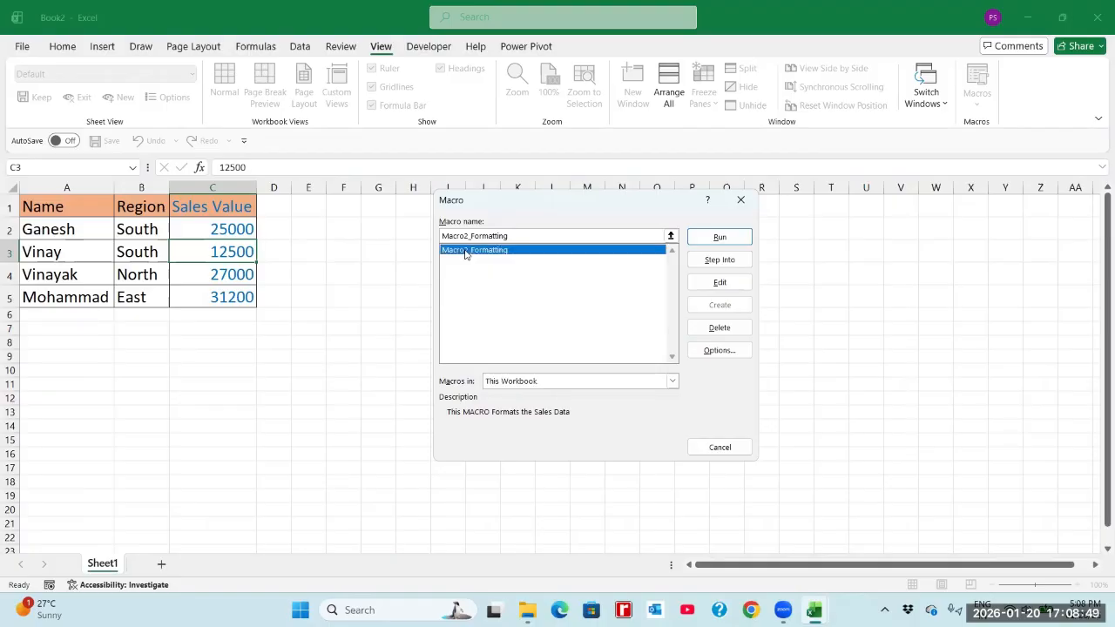
pyautogui.click(719, 447)
# Clear all formats from the sales table in A1:C5 of Book2.
pyautogui.moveTo(70, 209); pyautogui.dragTo(229, 293)
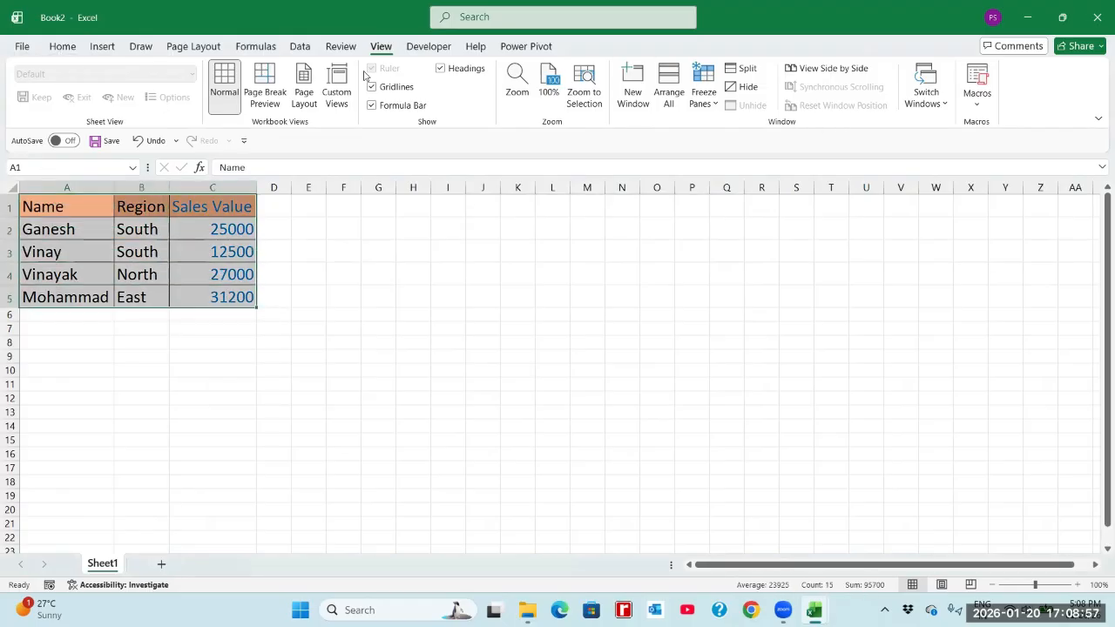
pyautogui.click(62, 46)
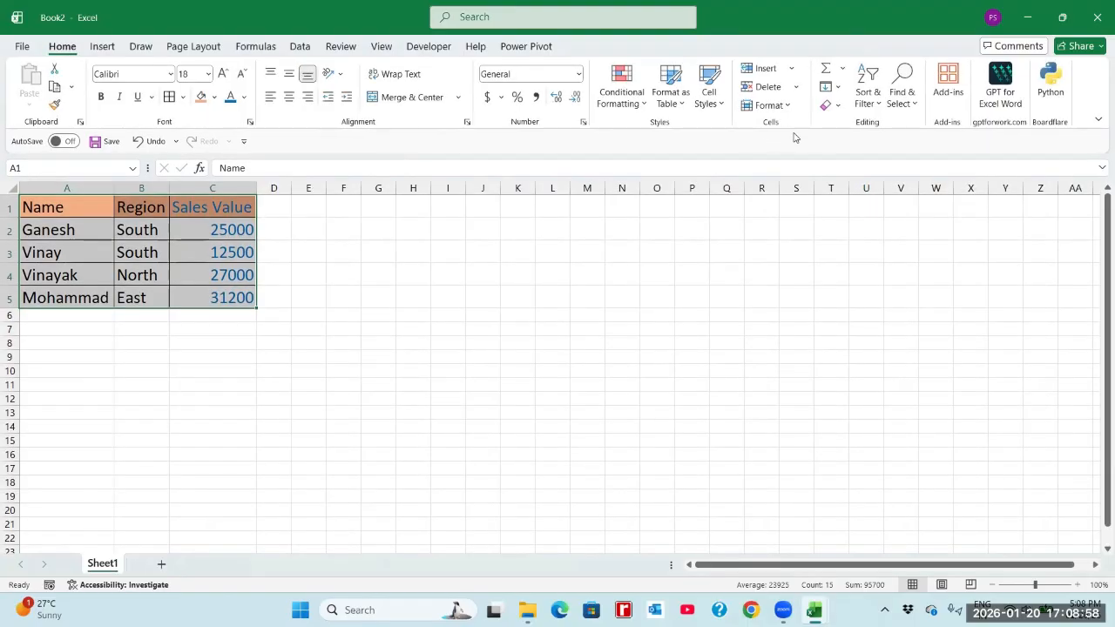
pyautogui.click(834, 107)
pyautogui.click(862, 140)
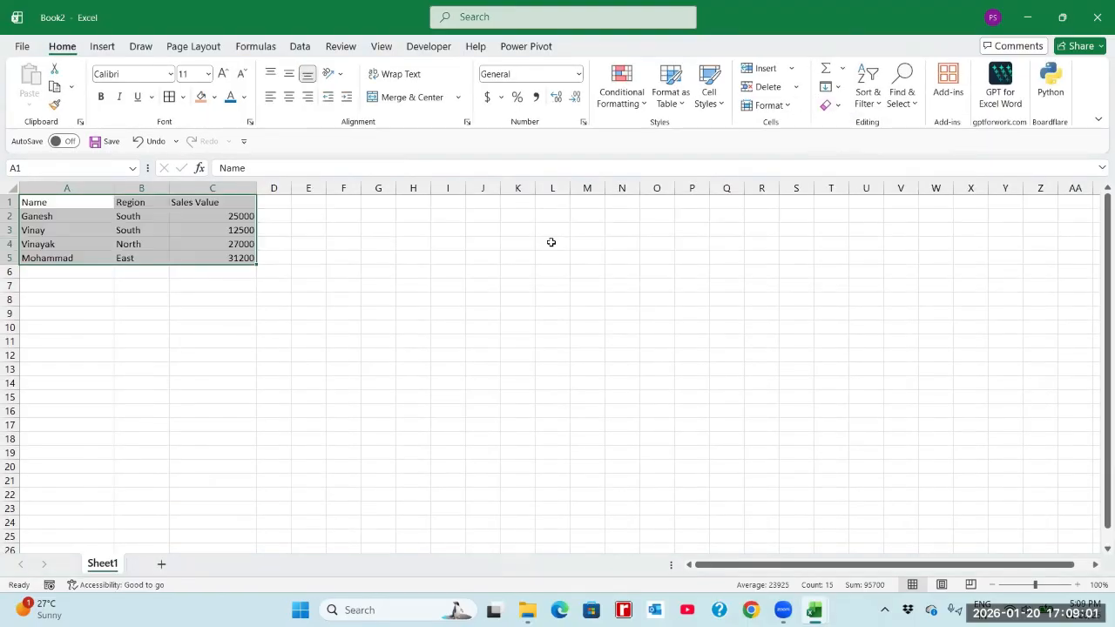
# Run Macro2_Formatting on the unformatted sales table in Book2.
pyautogui.click(240, 255)
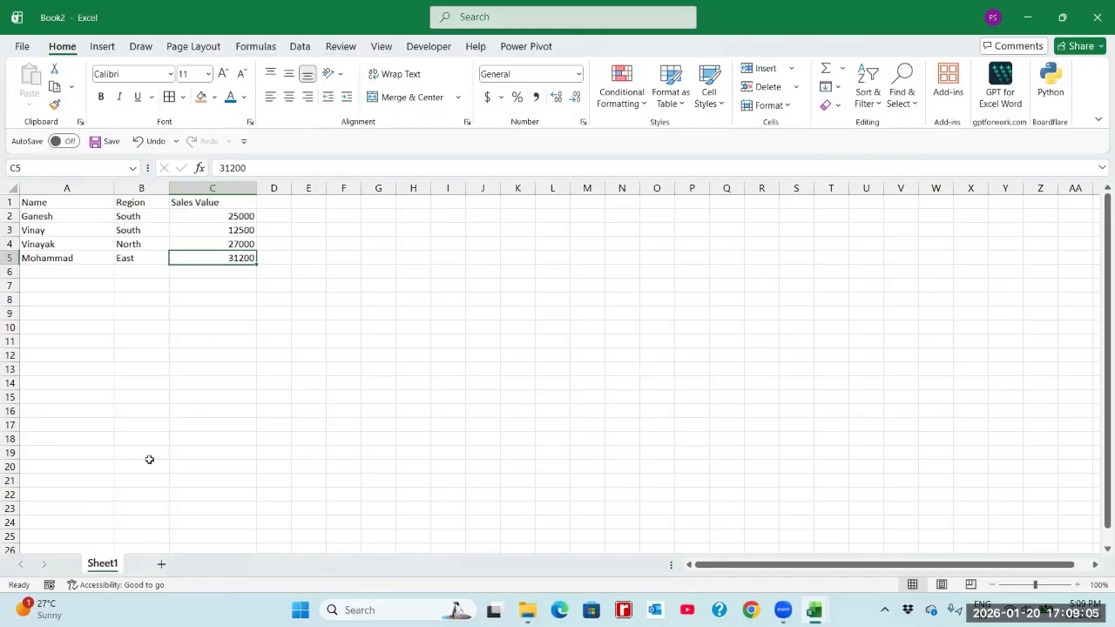
pyautogui.click(383, 49)
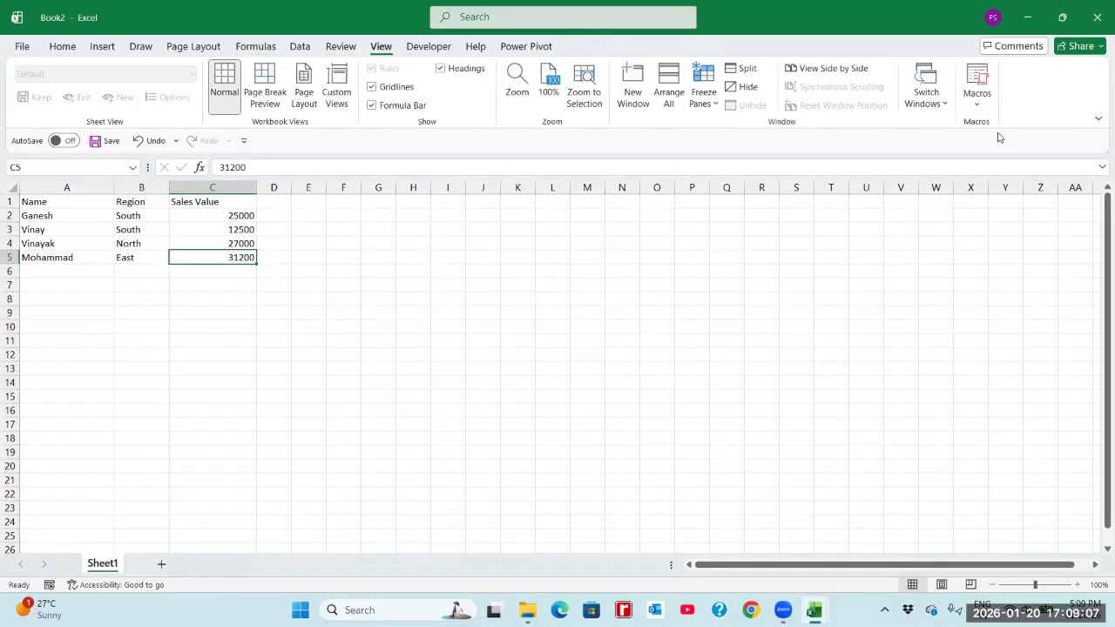
pyautogui.click(974, 105)
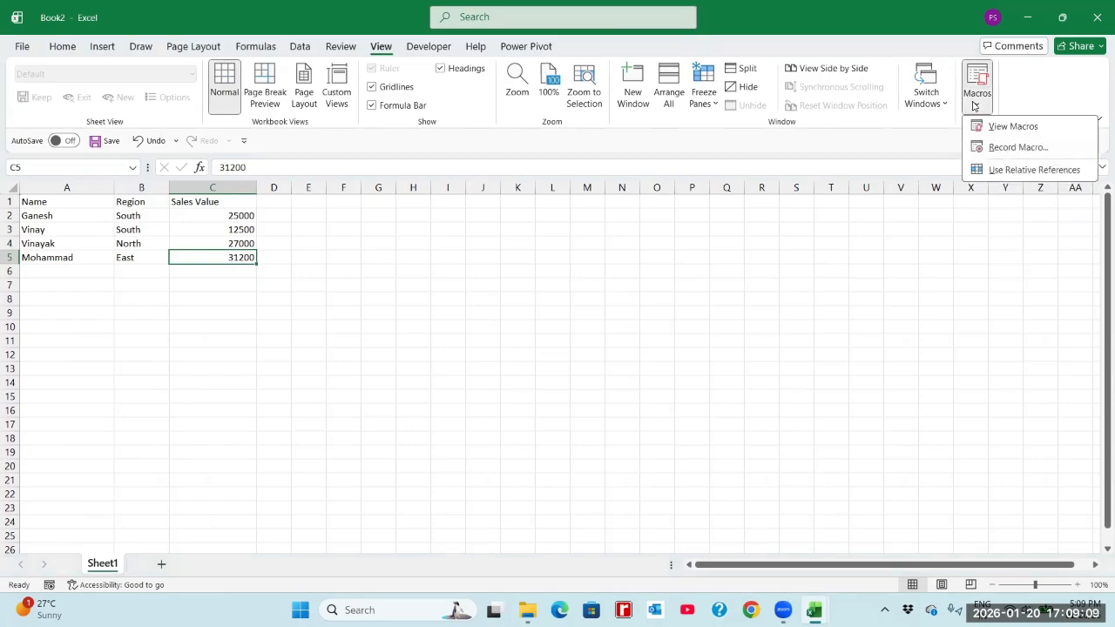
pyautogui.click(993, 127)
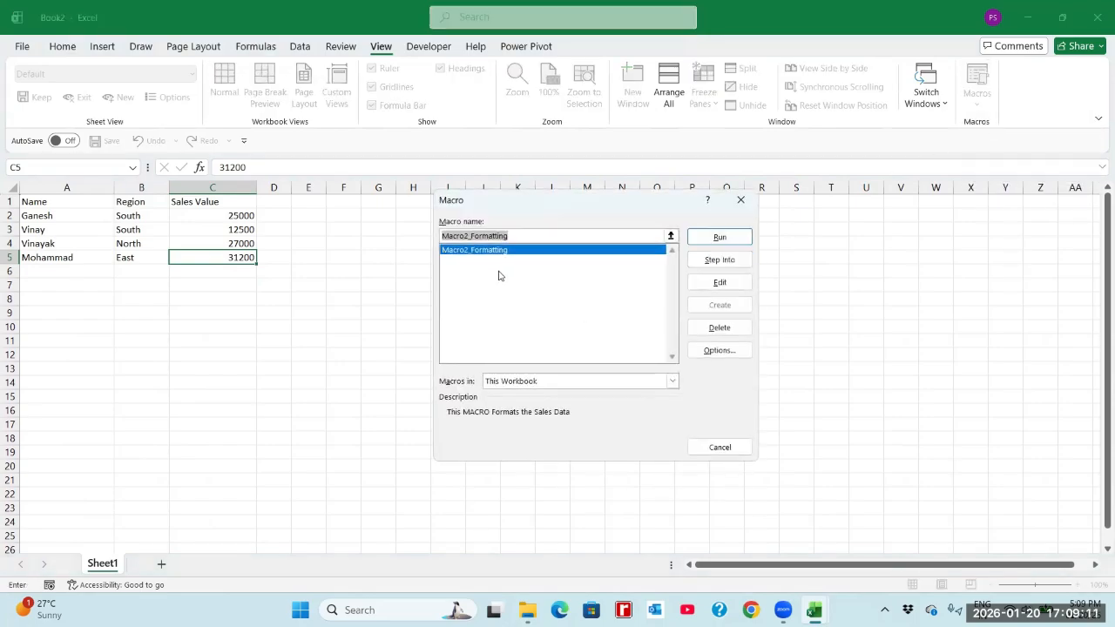
pyautogui.click(697, 238)
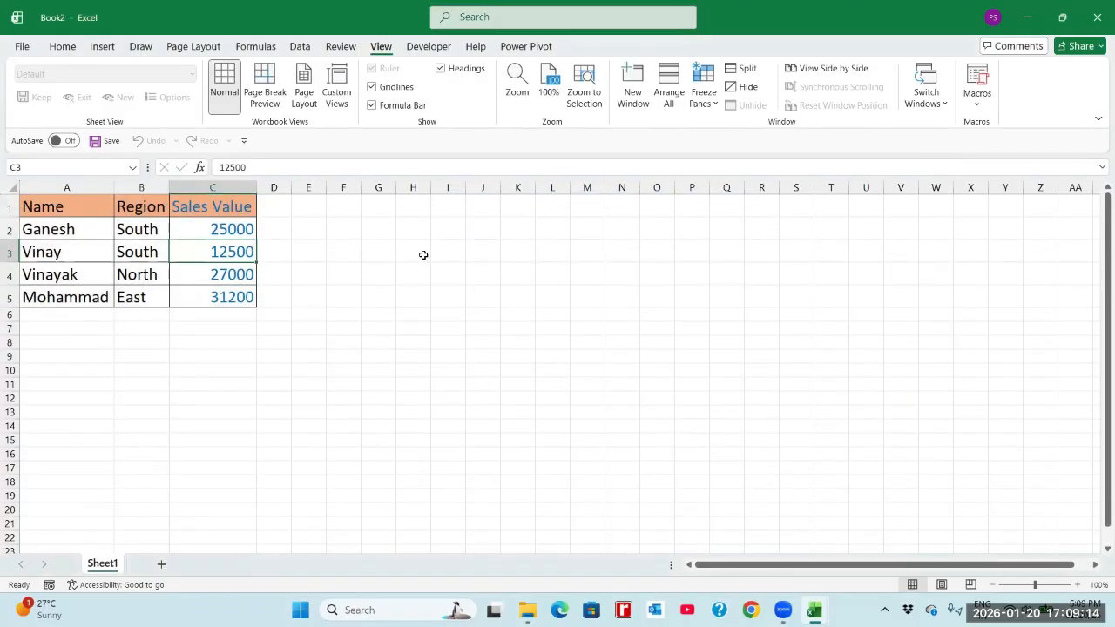
pyautogui.click(252, 229)
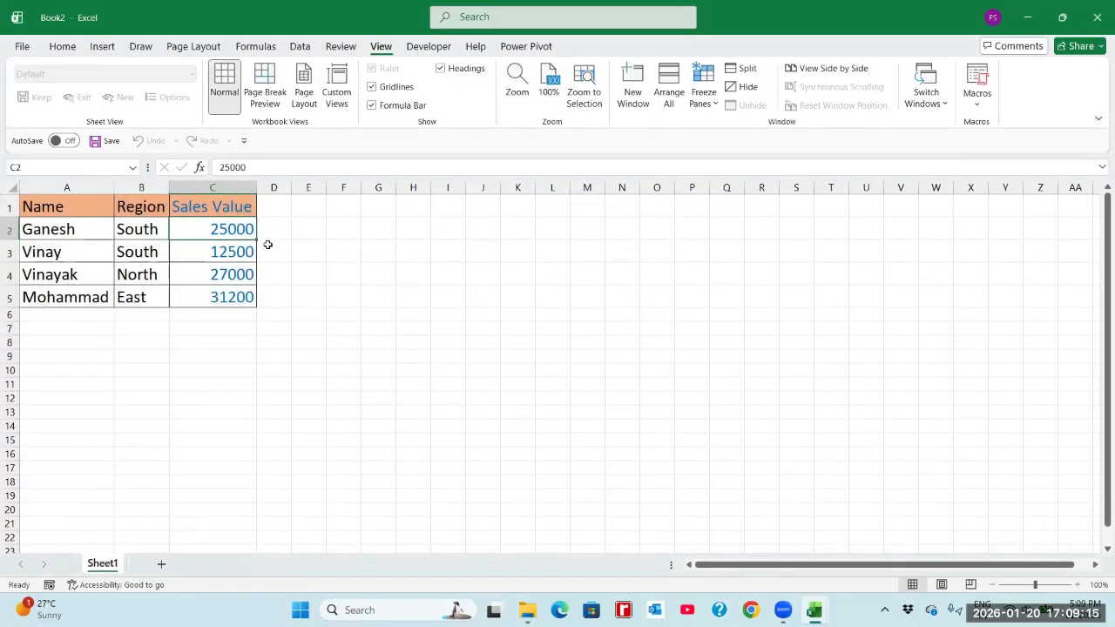
# Start saving the workbook to a browsed location and enter the file name Non MACRO Enabled - C-004.
pyautogui.click(22, 47)
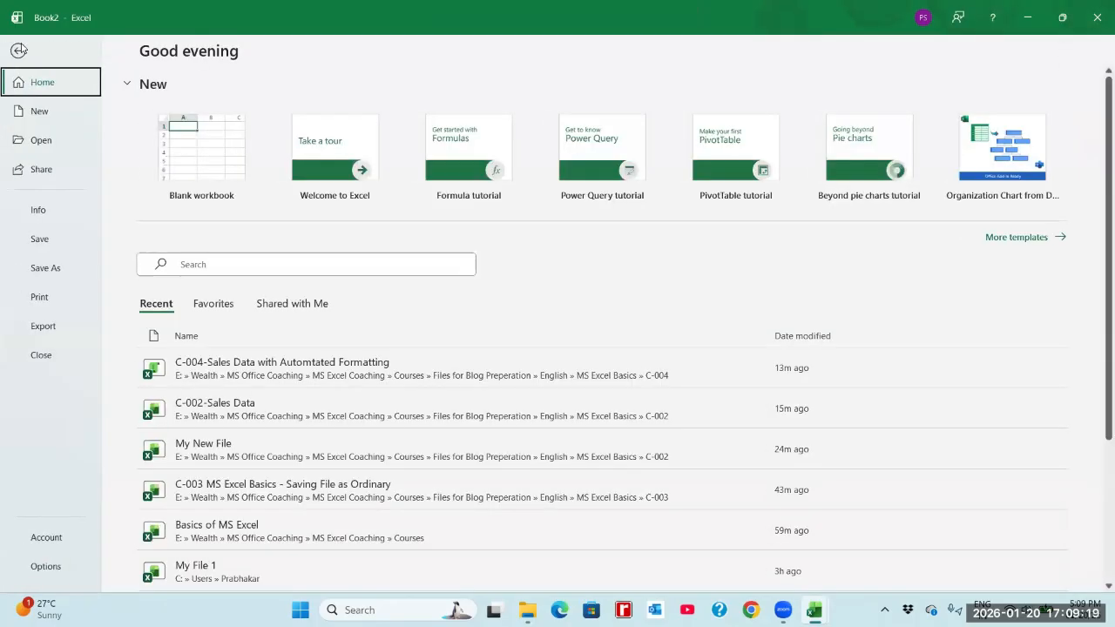
pyautogui.click(58, 273)
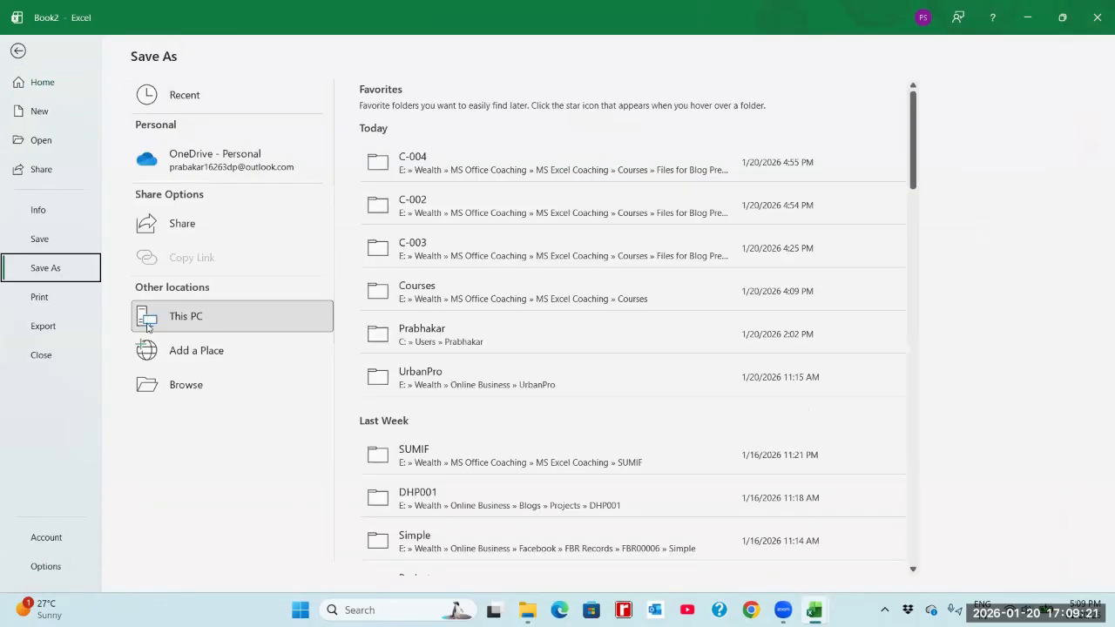
pyautogui.click(174, 386)
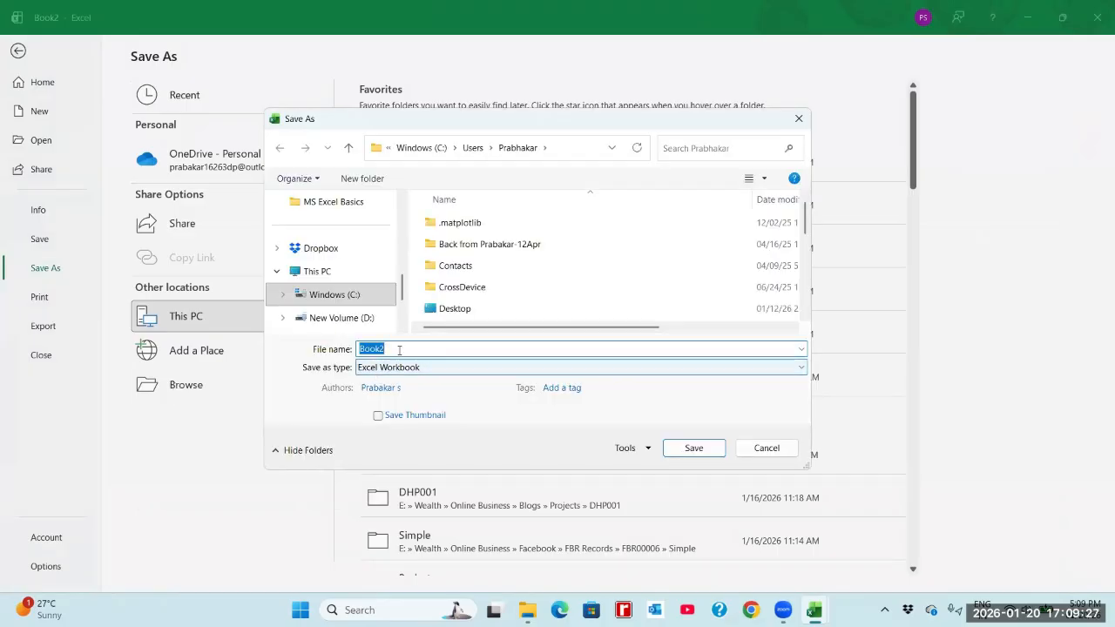
pyautogui.write('Non MACRO')
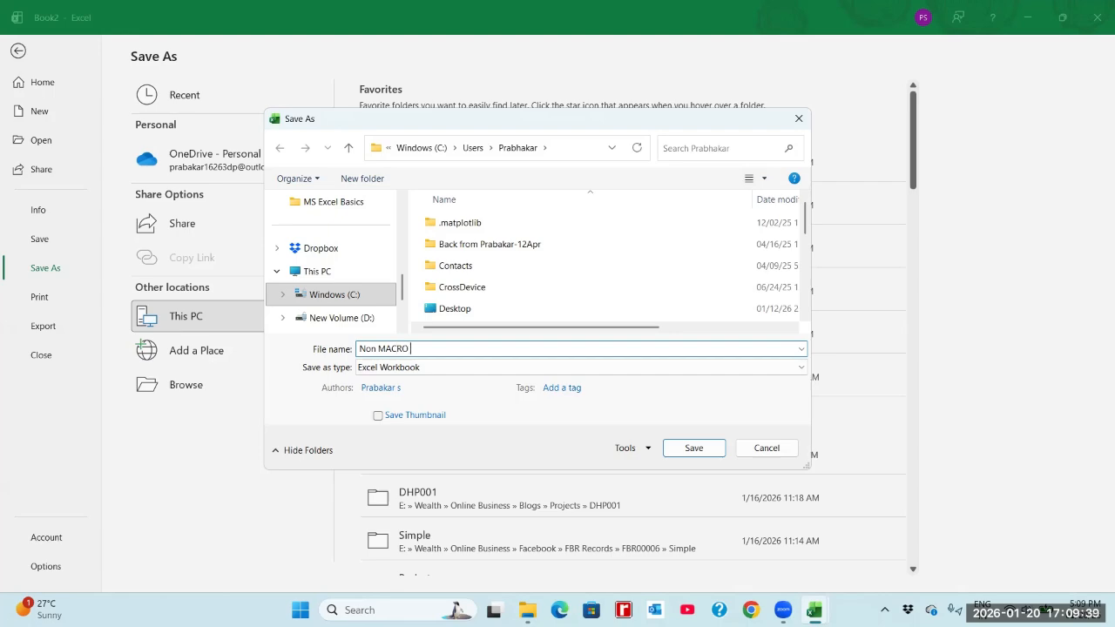
pyautogui.write('nabled - C-004')
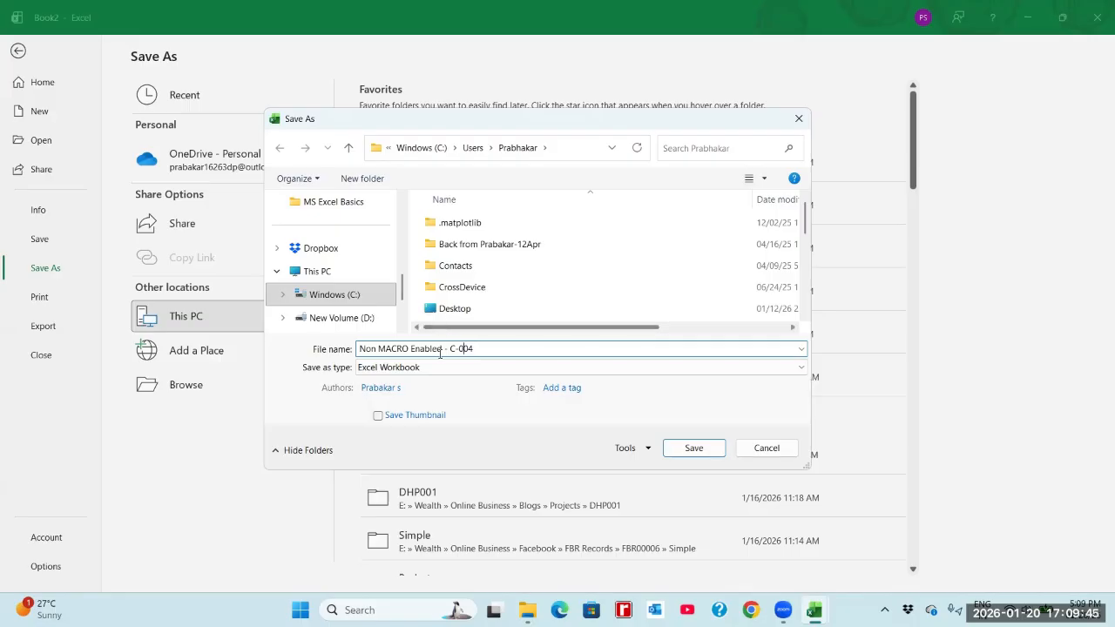
pyautogui.click(427, 376)
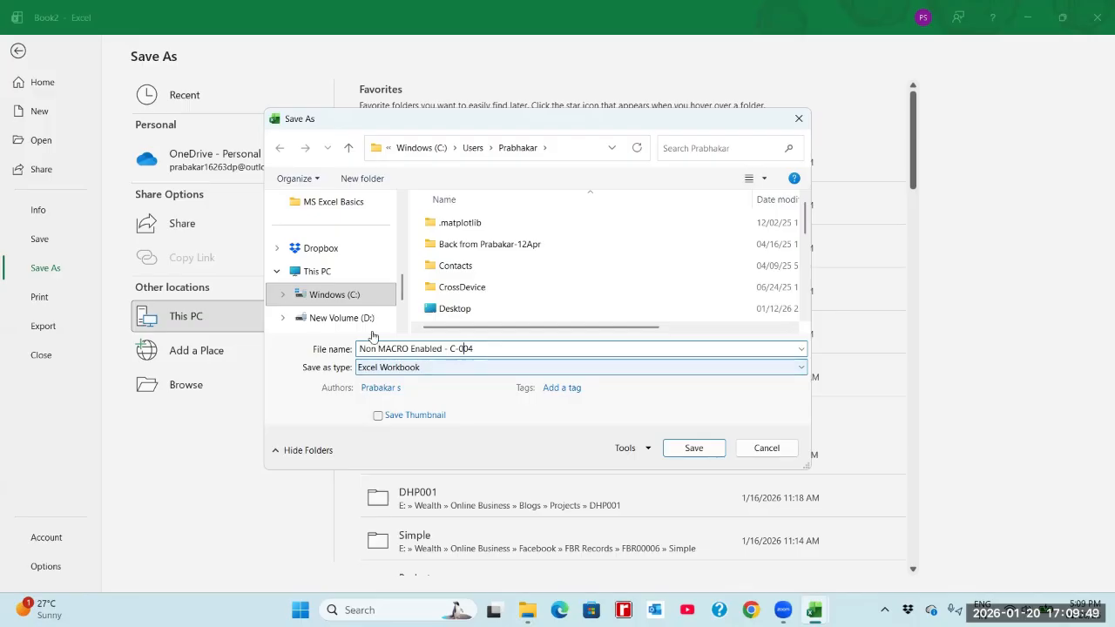
# Set the save location to the Wealth > MS Office Coaching folder on New Volume (E:).
pyautogui.scroll(-3, 369, 323)
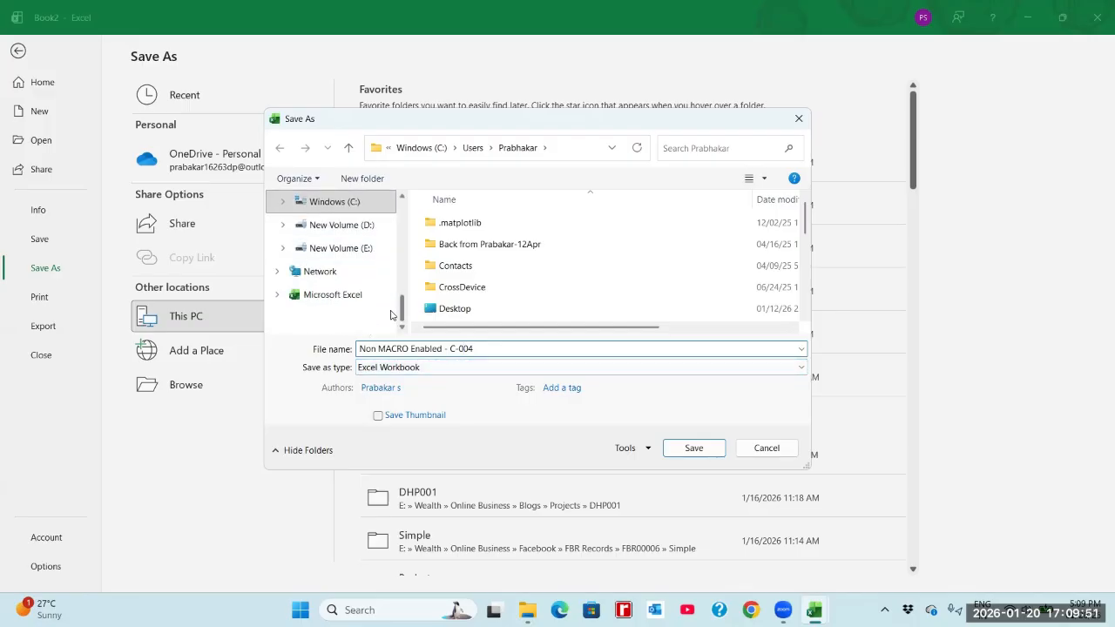
pyautogui.click(368, 255)
pyautogui.click(445, 292)
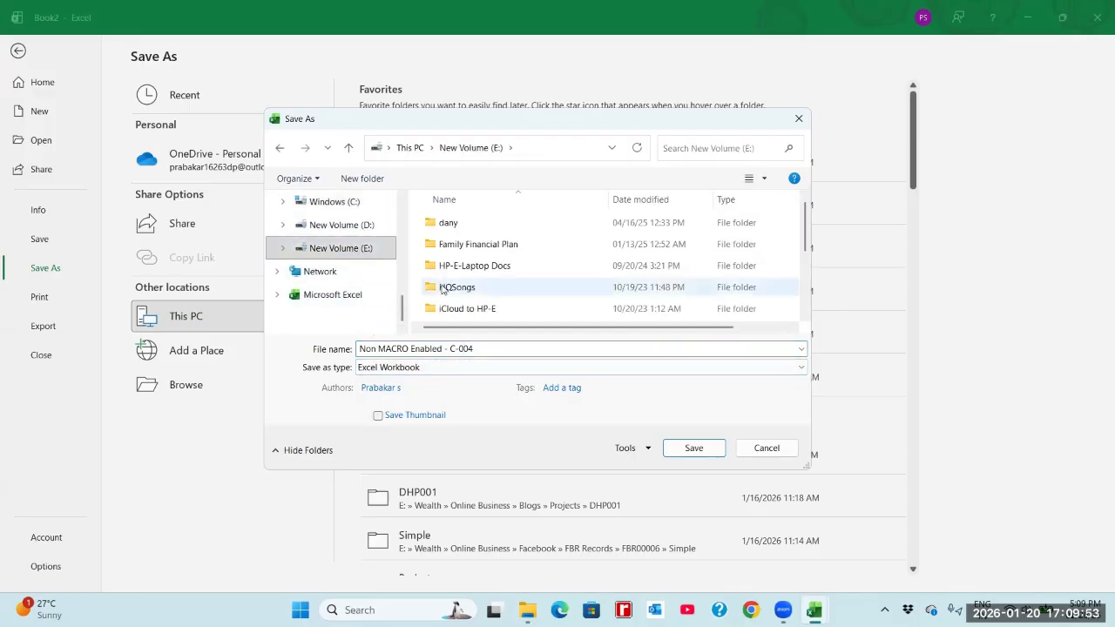
pyautogui.press('w')
pyautogui.press('Return')
pyautogui.press('Down')
pyautogui.press('Down')
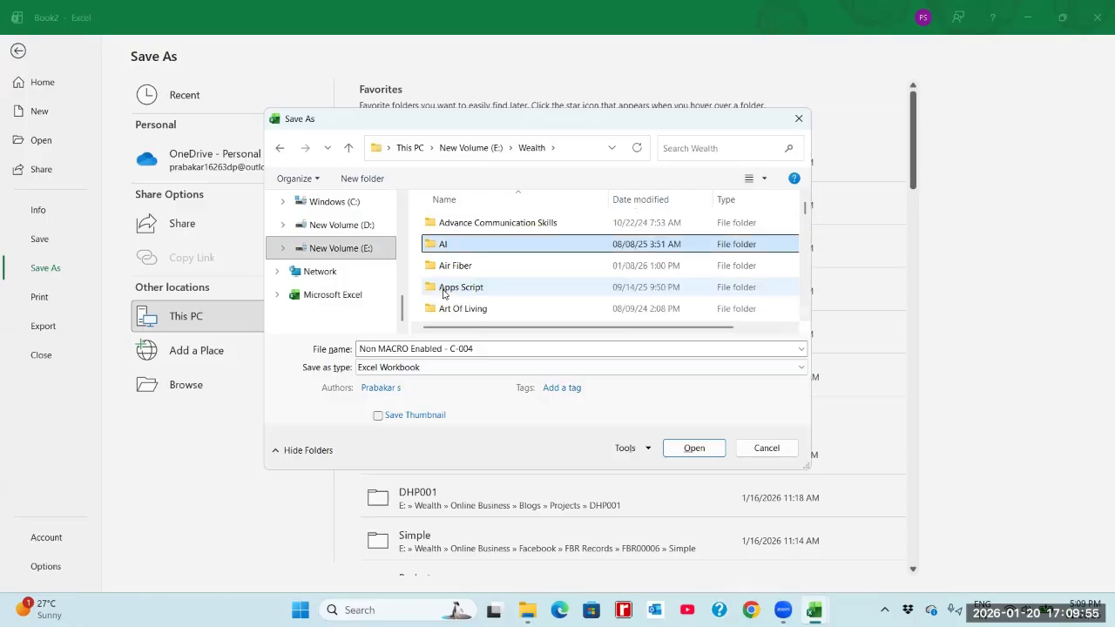
pyautogui.press('d')
pyautogui.press('s')
pyautogui.press('m')
pyautogui.press('m')
pyautogui.press('m')
pyautogui.press('m')
pyautogui.press('m')
pyautogui.press('m')
pyautogui.press('m')
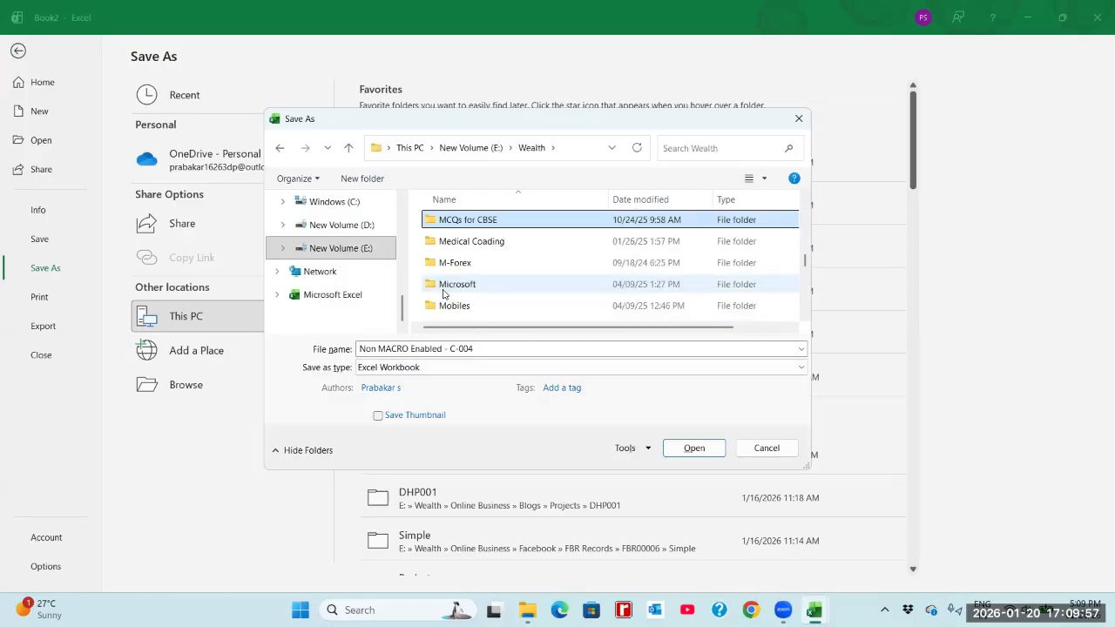
pyautogui.press('Return')
# Open the MS Excel Coaching folder and its Courses subfolder as the save location.
pyautogui.press('m')
pyautogui.press('m')
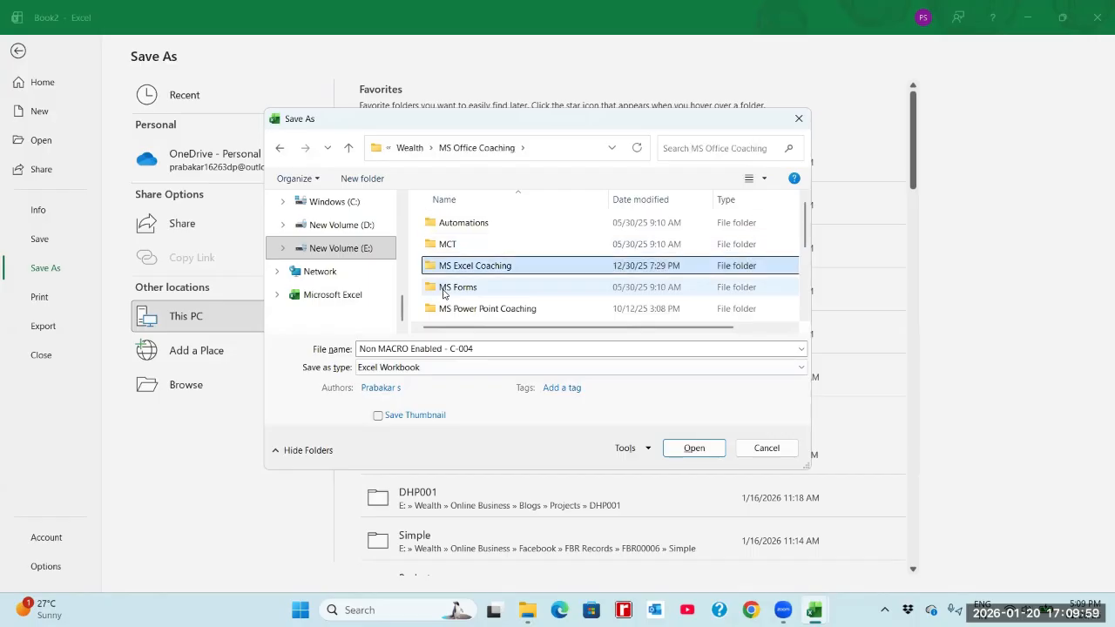
pyautogui.press('Return')
pyautogui.press('c')
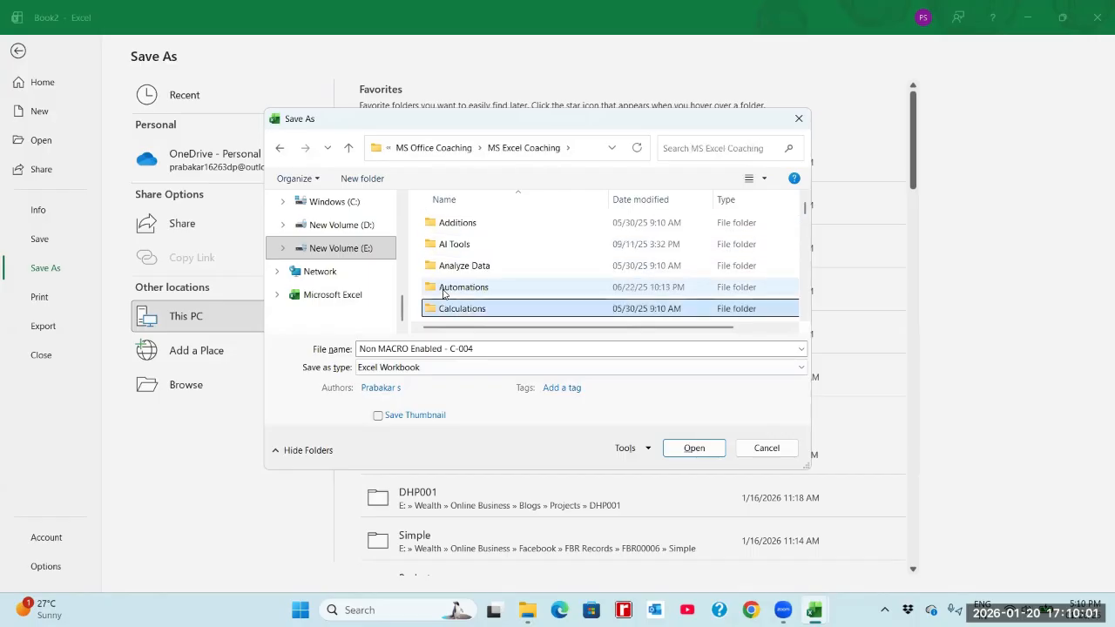
pyautogui.press('c')
pyautogui.press('c')
pyautogui.press('c')
pyautogui.press('c')
pyautogui.press('c')
pyautogui.press('Return')
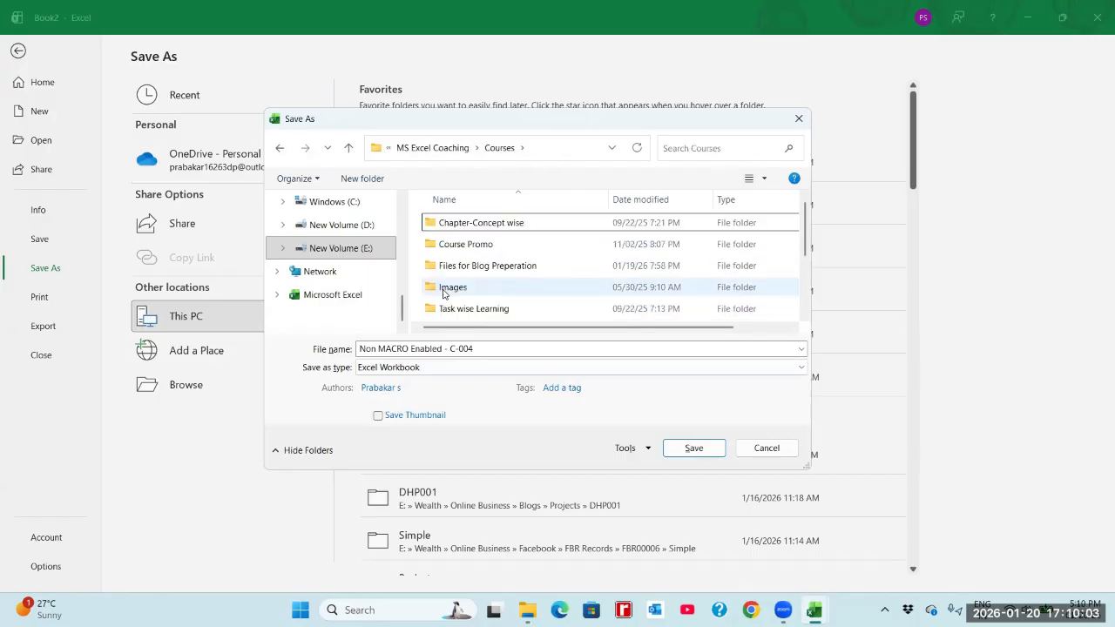
# Choose the folder Files for Blog Preperation > English > MS Excel Basics > C-004 as the save location.
pyautogui.press('f')
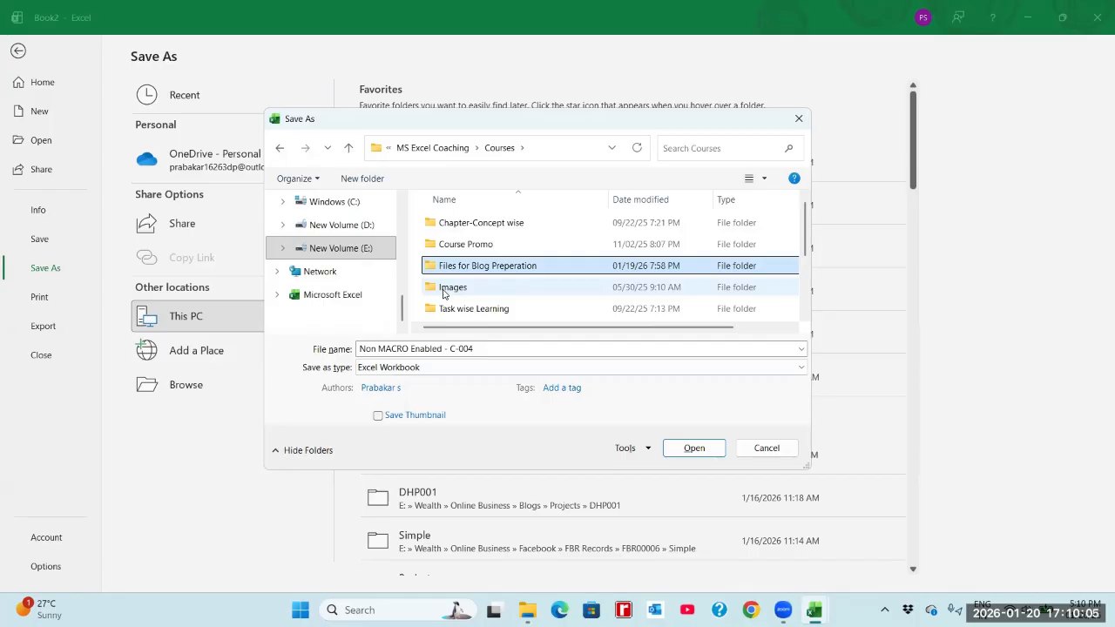
pyautogui.press('Return')
pyautogui.press('e')
pyautogui.press('Return')
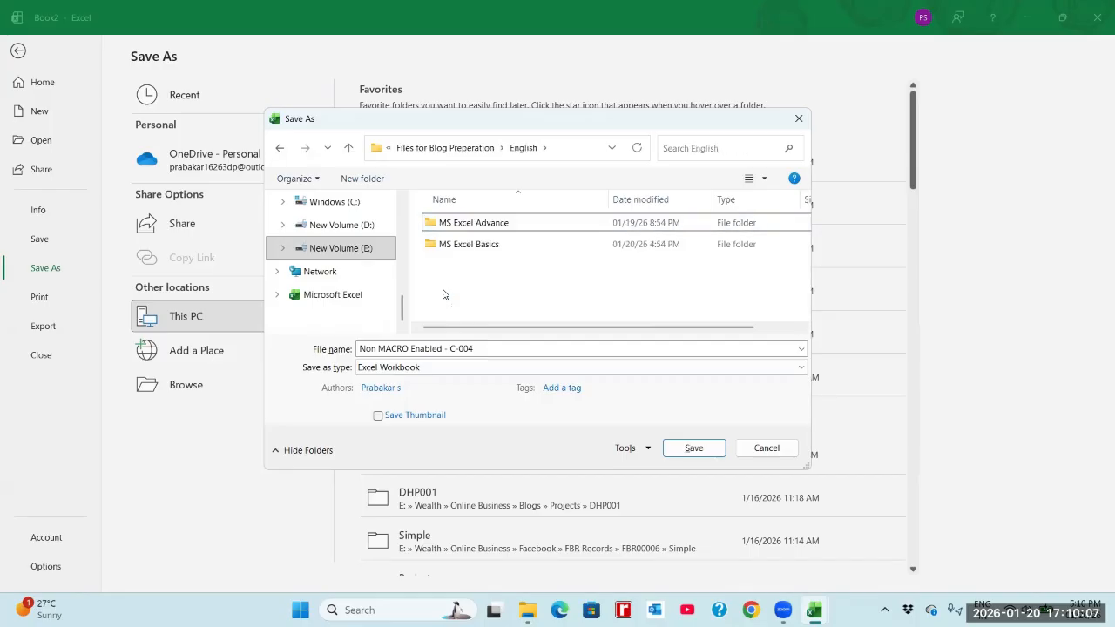
pyautogui.press('Down')
pyautogui.press('Return')
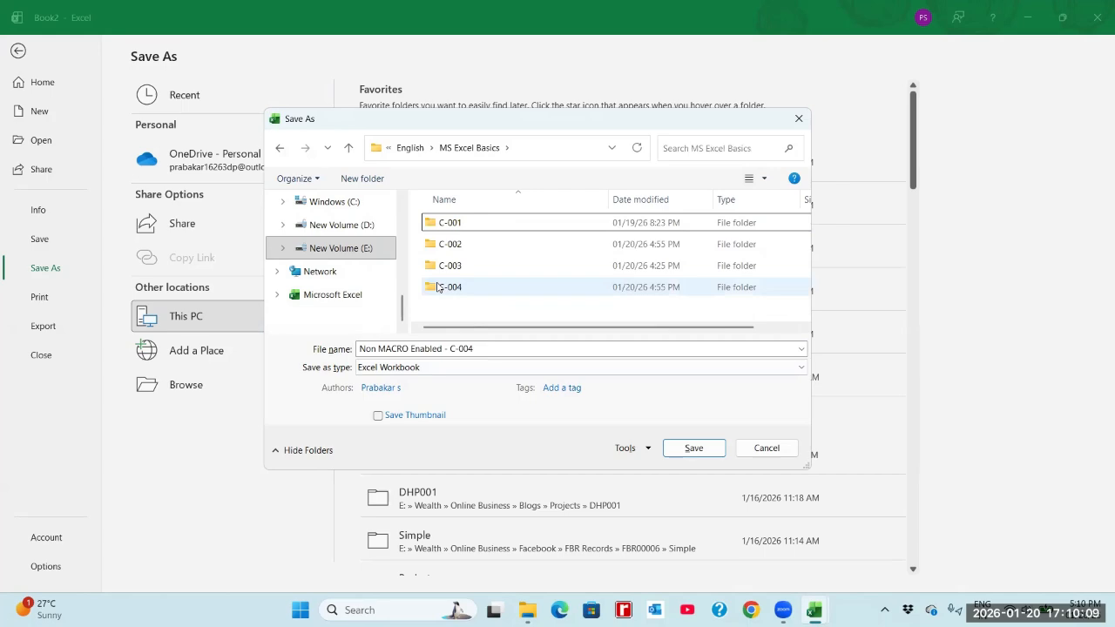
pyautogui.doubleClick(443, 295)
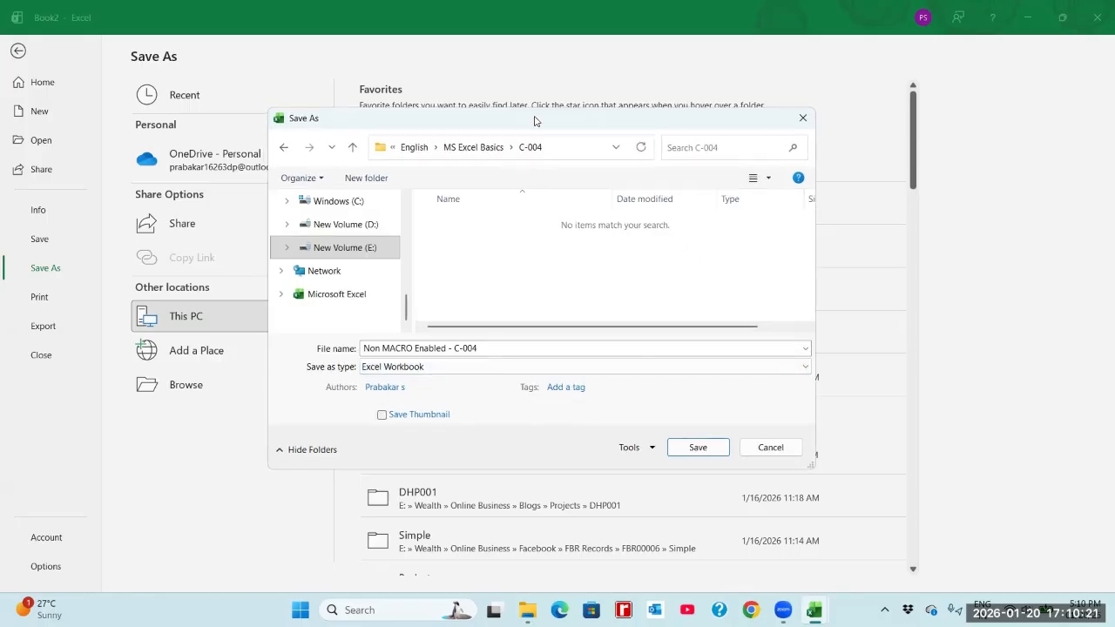
pyautogui.moveTo(520, 122); pyautogui.dragTo(601, 116)
pyautogui.click(476, 362)
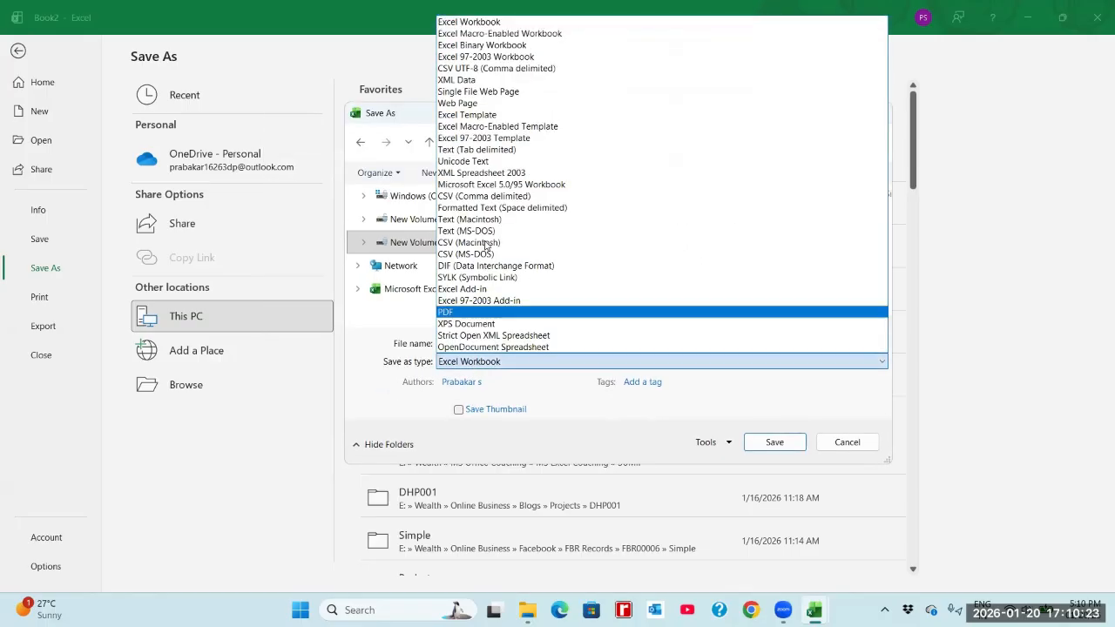
pyautogui.click(491, 39)
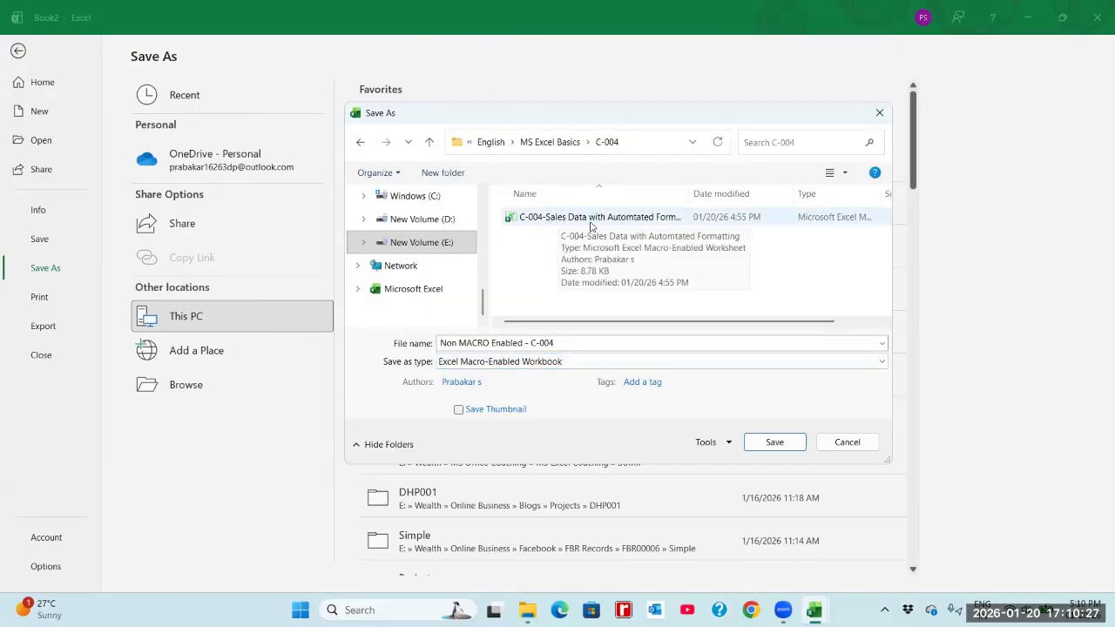
# Set the file type to Excel Workbook and save the file, choosing plain Save without erasing the macro features.
pyautogui.click(516, 363)
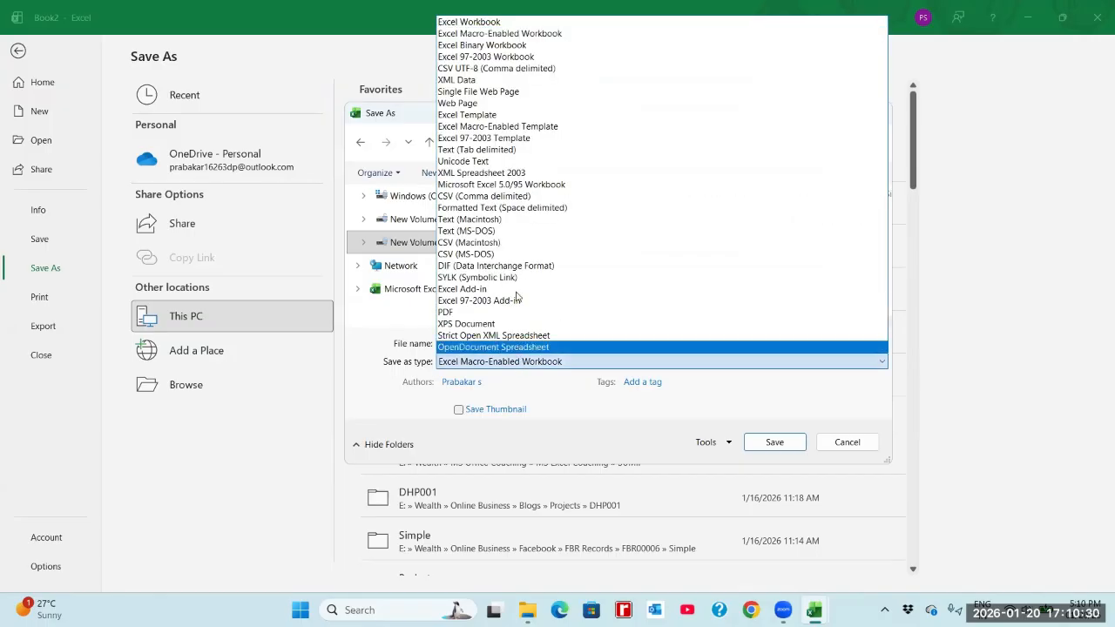
pyautogui.click(475, 23)
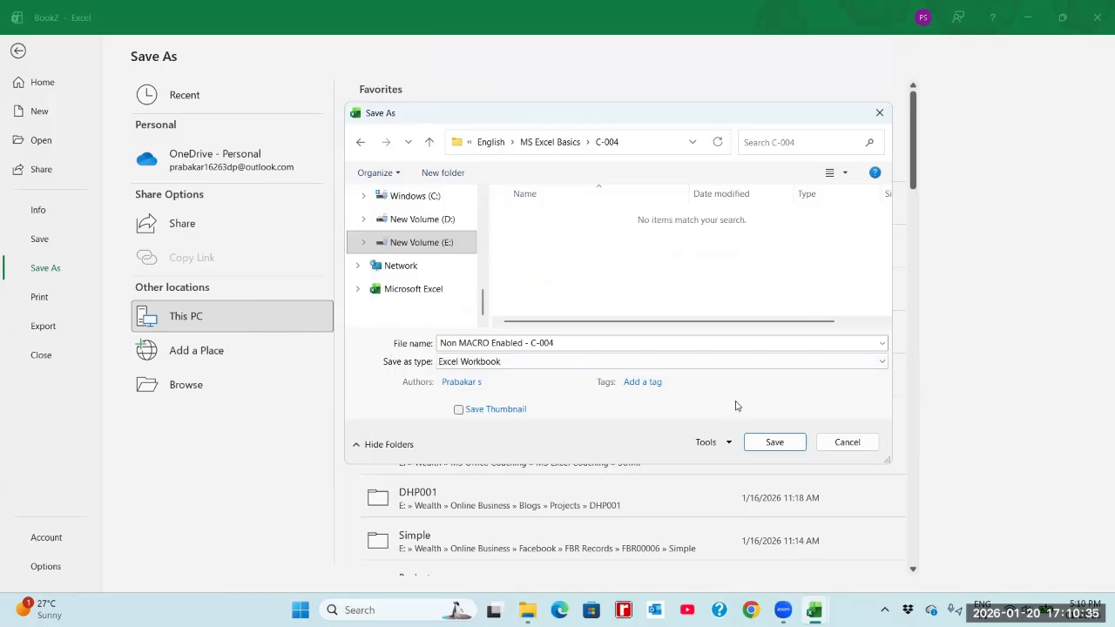
pyautogui.click(772, 444)
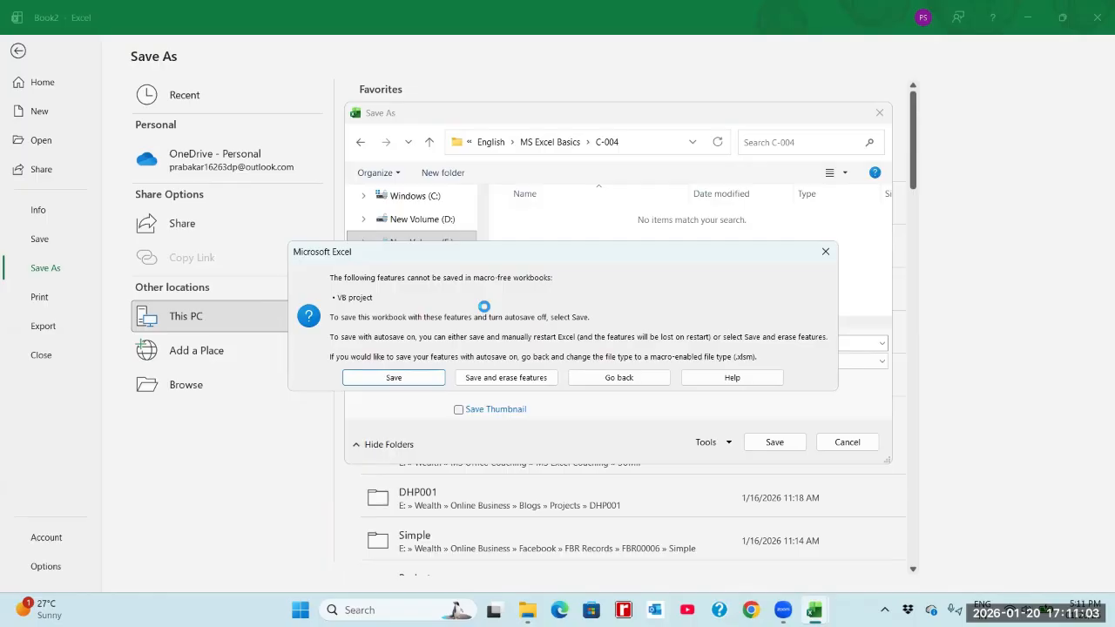
pyautogui.click(402, 377)
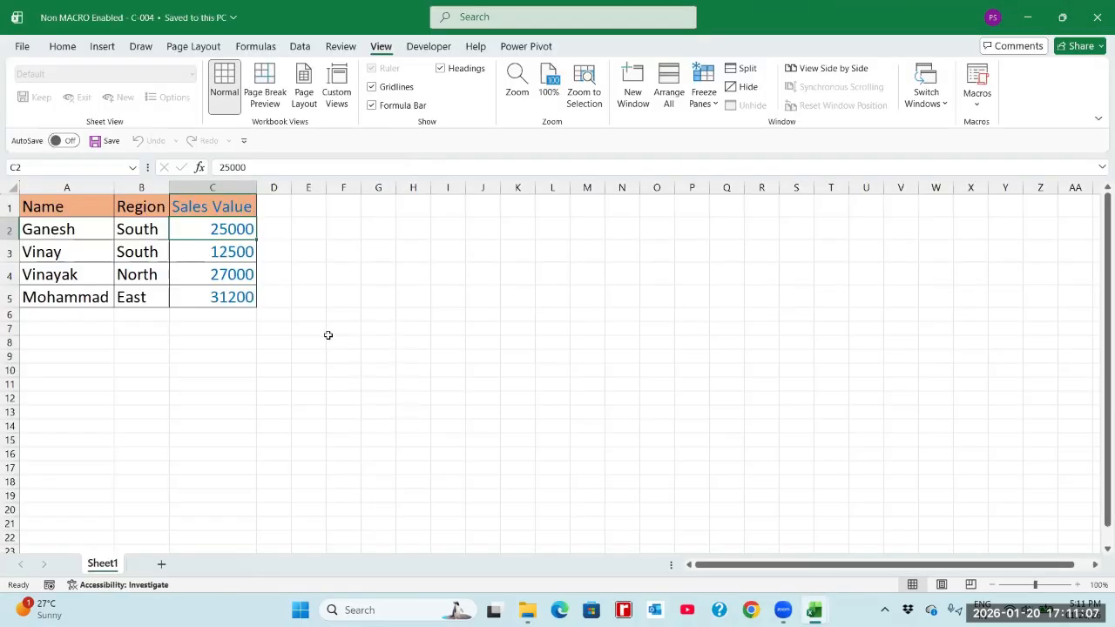
# Clear all formats from the sales table in A1:C5 of the saved Non MACRO Enabled - C-004 workbook.
pyautogui.click(251, 299)
pyautogui.moveTo(91, 209); pyautogui.dragTo(213, 297)
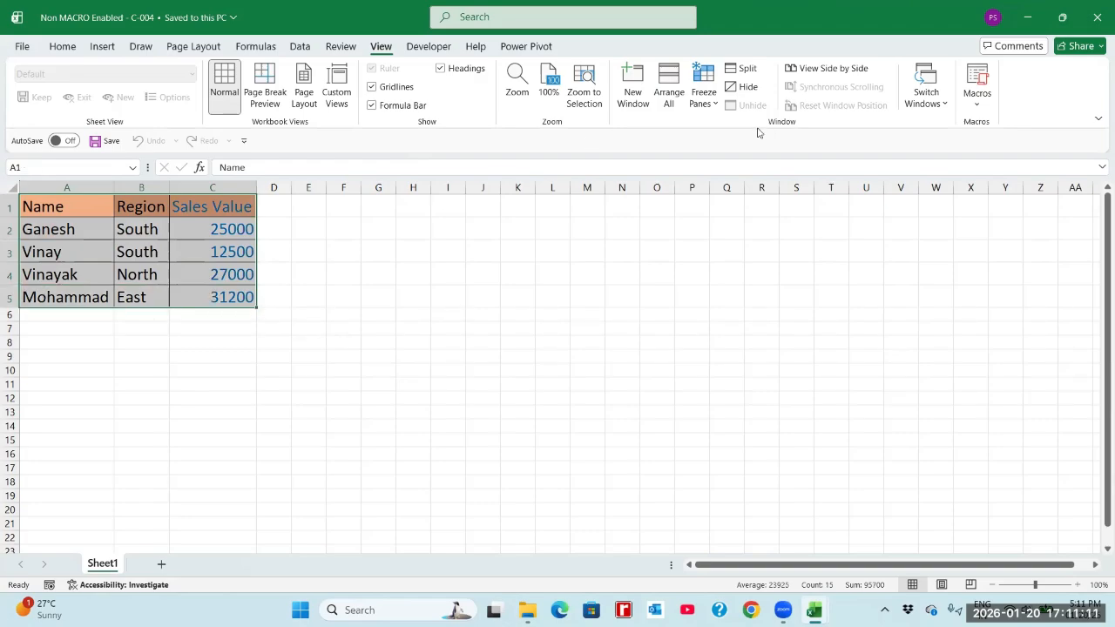
pyautogui.click(62, 46)
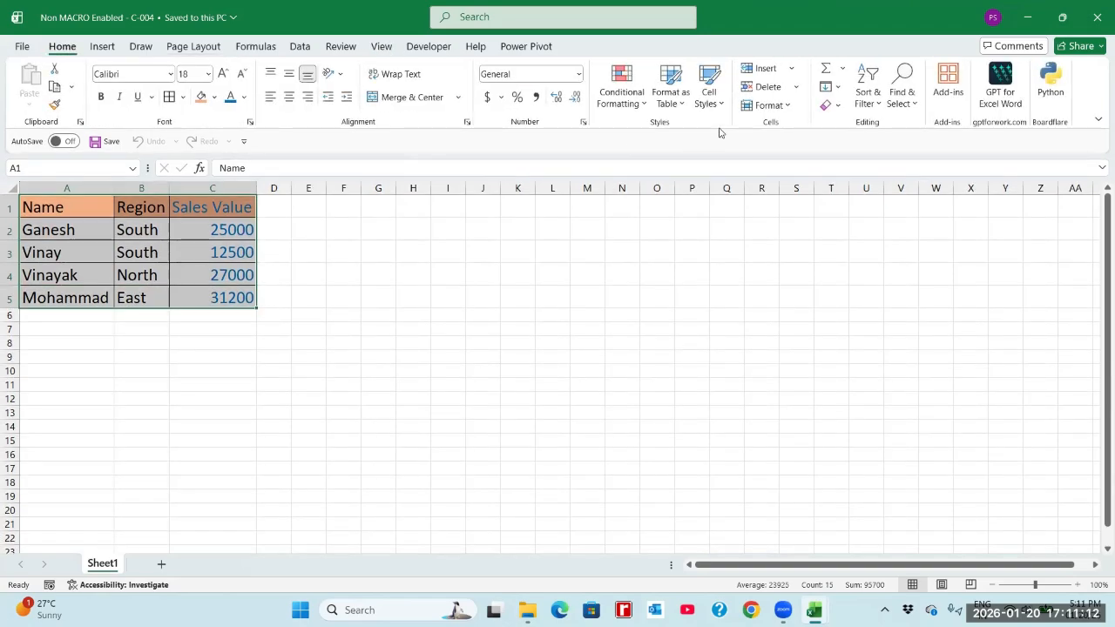
pyautogui.click(834, 106)
pyautogui.click(857, 146)
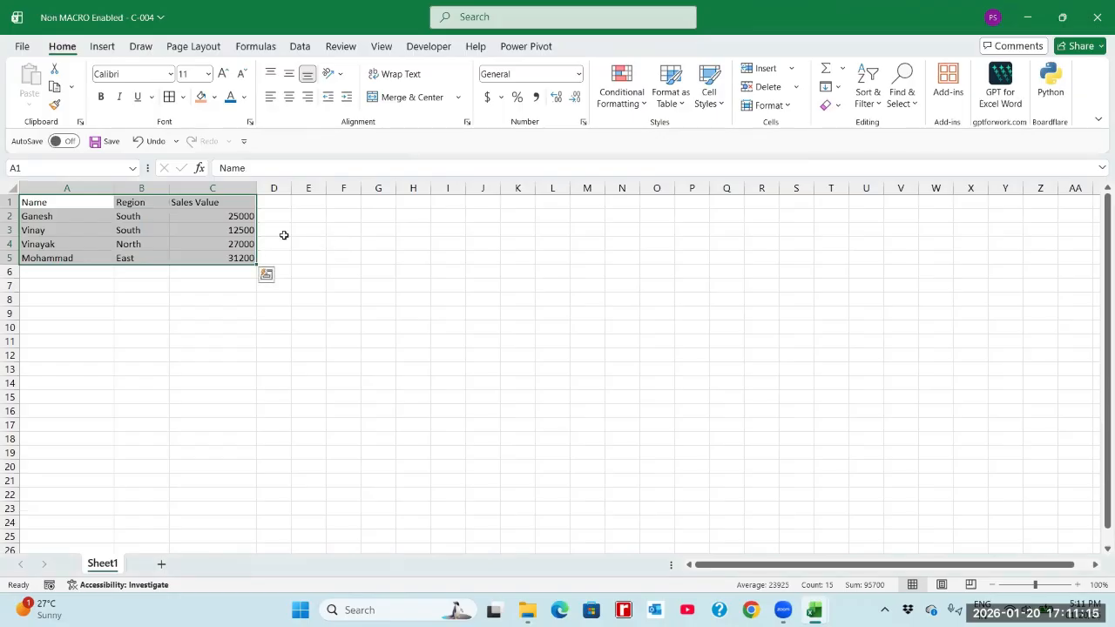
# Run the Macro2_Formatting macro from This Workbook and check the formatting of the Sales Value cells.
pyautogui.click(210, 220)
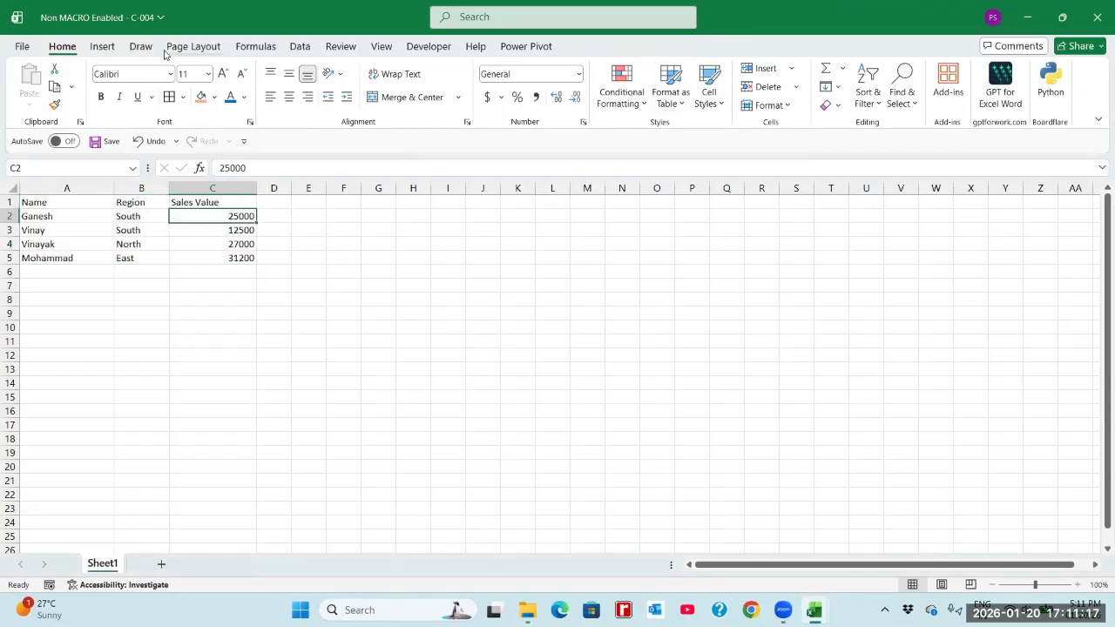
pyautogui.click(388, 49)
pyautogui.click(990, 110)
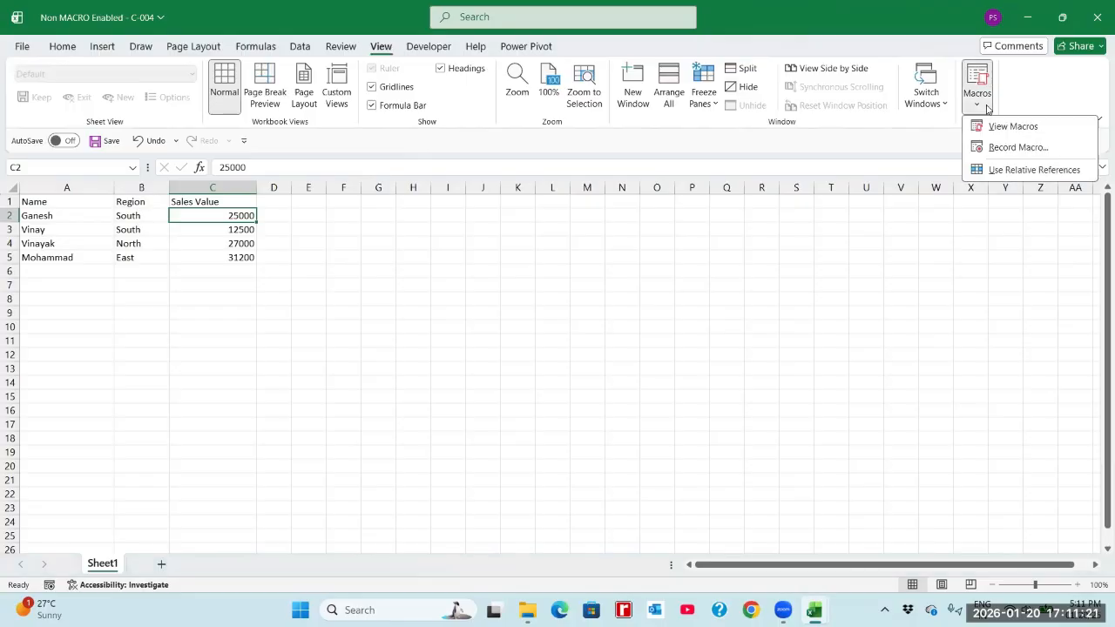
pyautogui.click(991, 131)
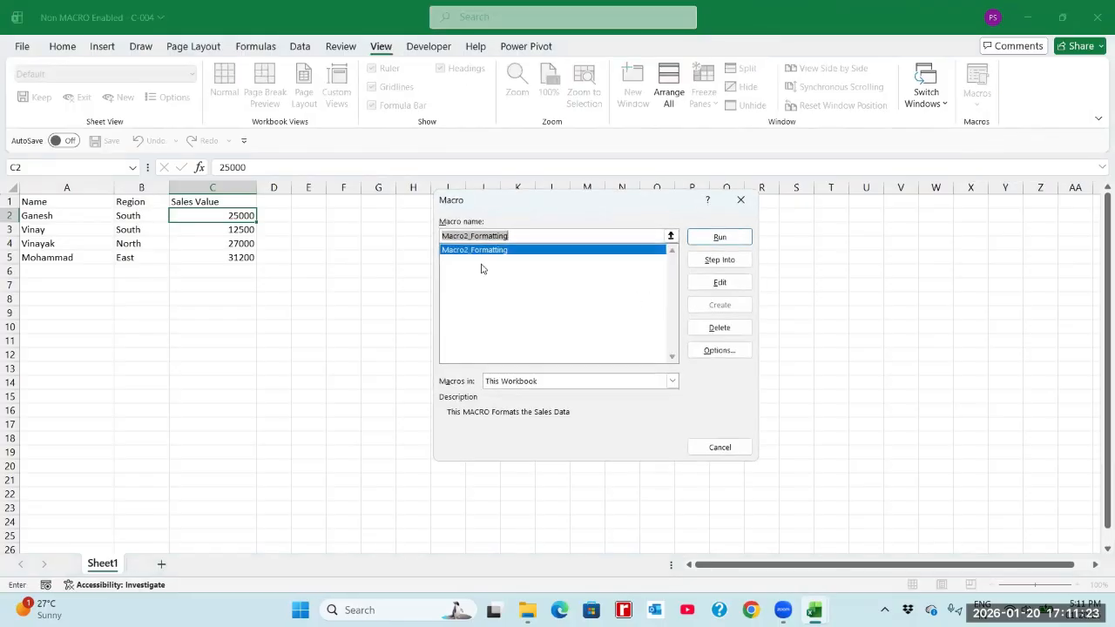
pyautogui.click(731, 240)
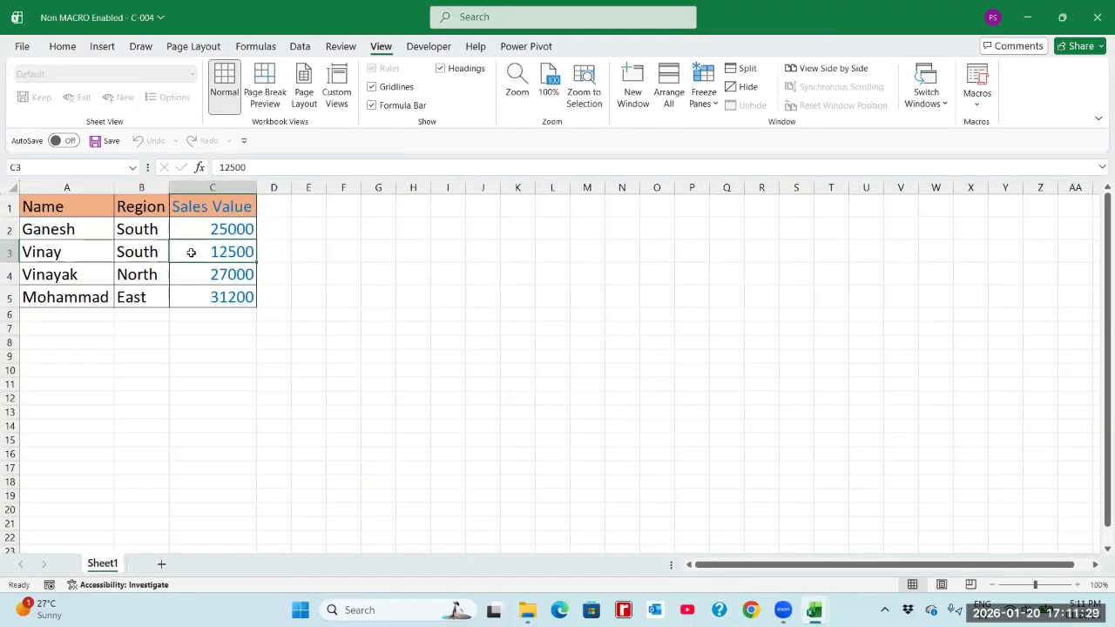
pyautogui.click(219, 209)
pyautogui.click(210, 230)
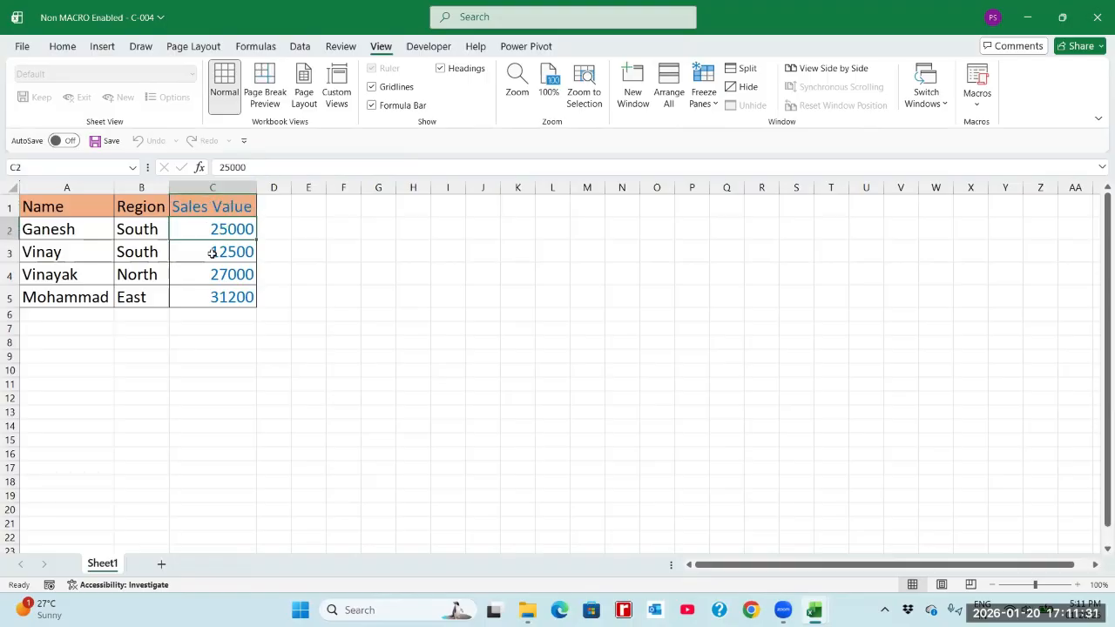
pyautogui.click(222, 212)
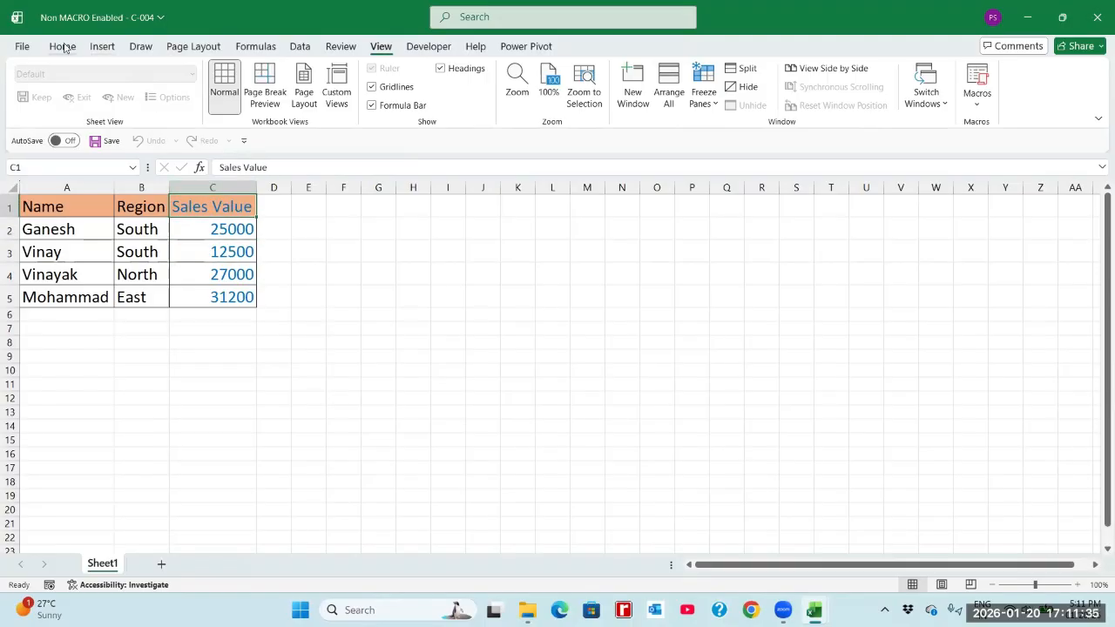
# Run Macro2_Formatting again with the macro source set to Non MACRO Enabled - C-004.xlsx, and check the Sales Value column.
pyautogui.click(976, 103)
pyautogui.click(1002, 124)
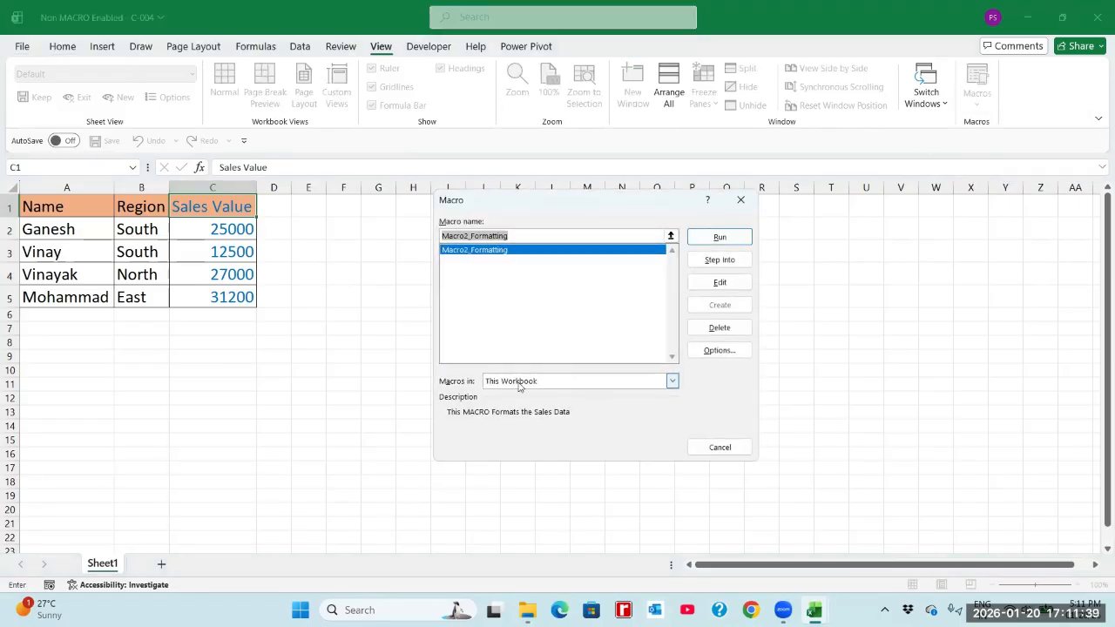
pyautogui.click(522, 384)
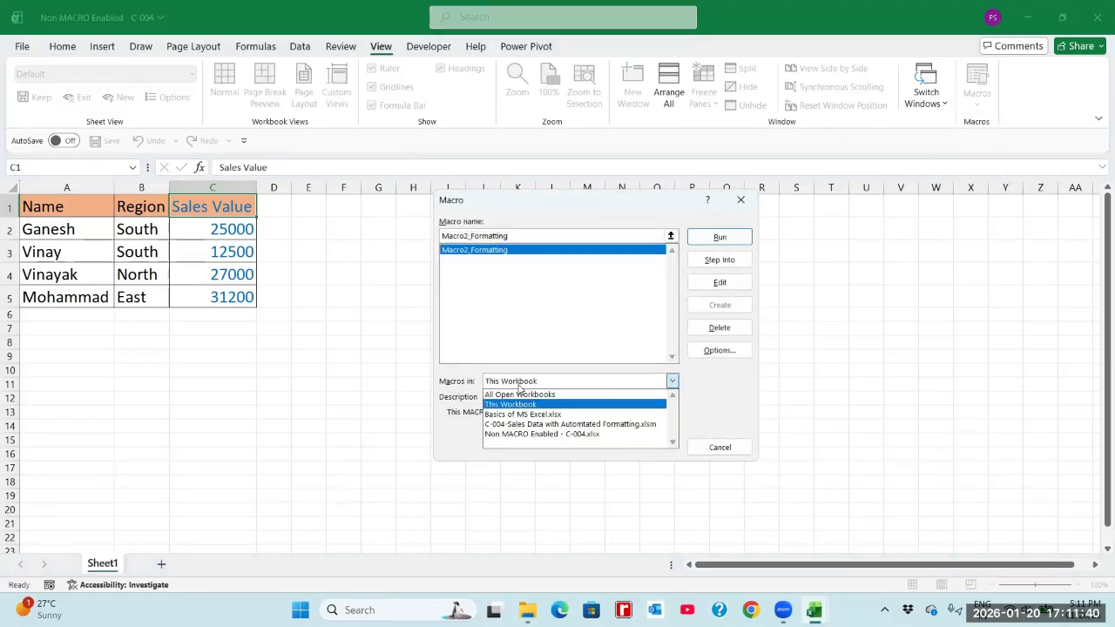
pyautogui.click(523, 434)
pyautogui.click(717, 240)
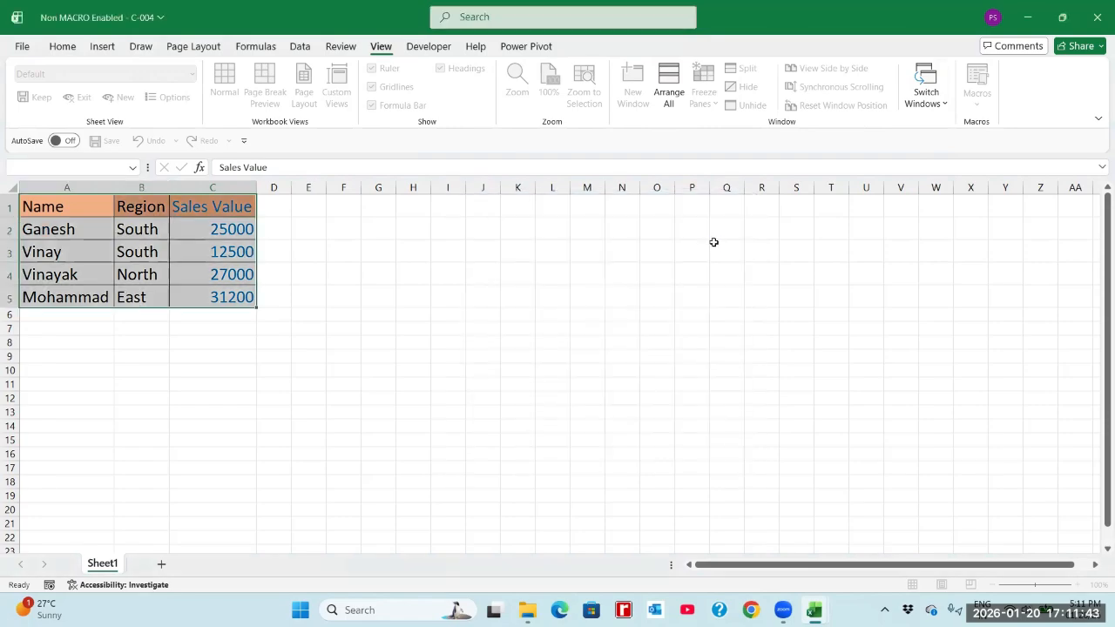
pyautogui.click(172, 224)
pyautogui.click(192, 212)
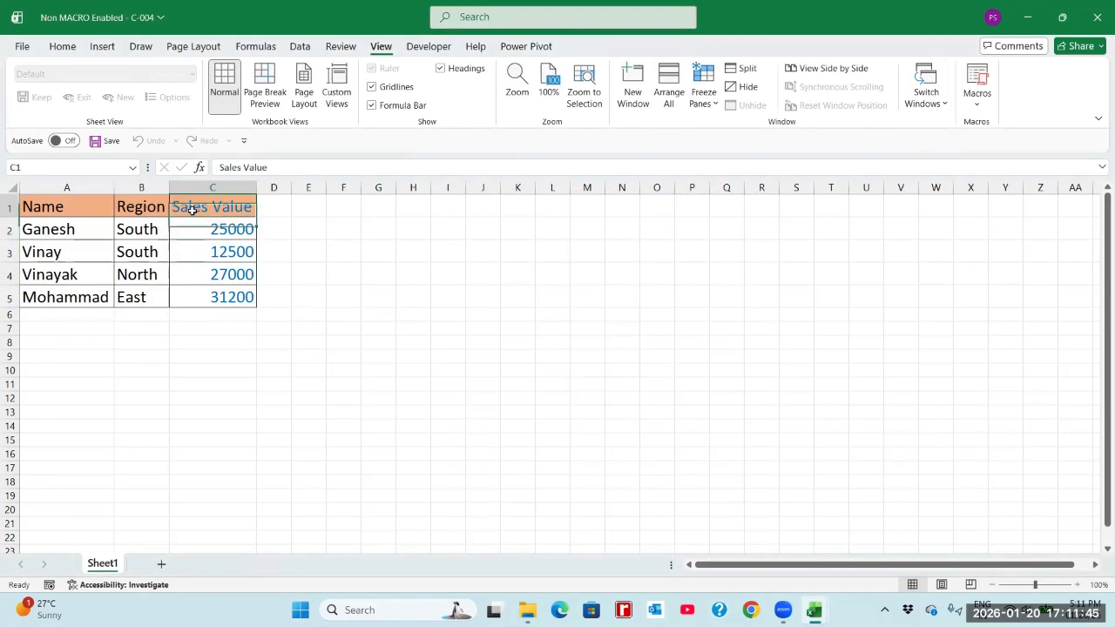
pyautogui.click(202, 249)
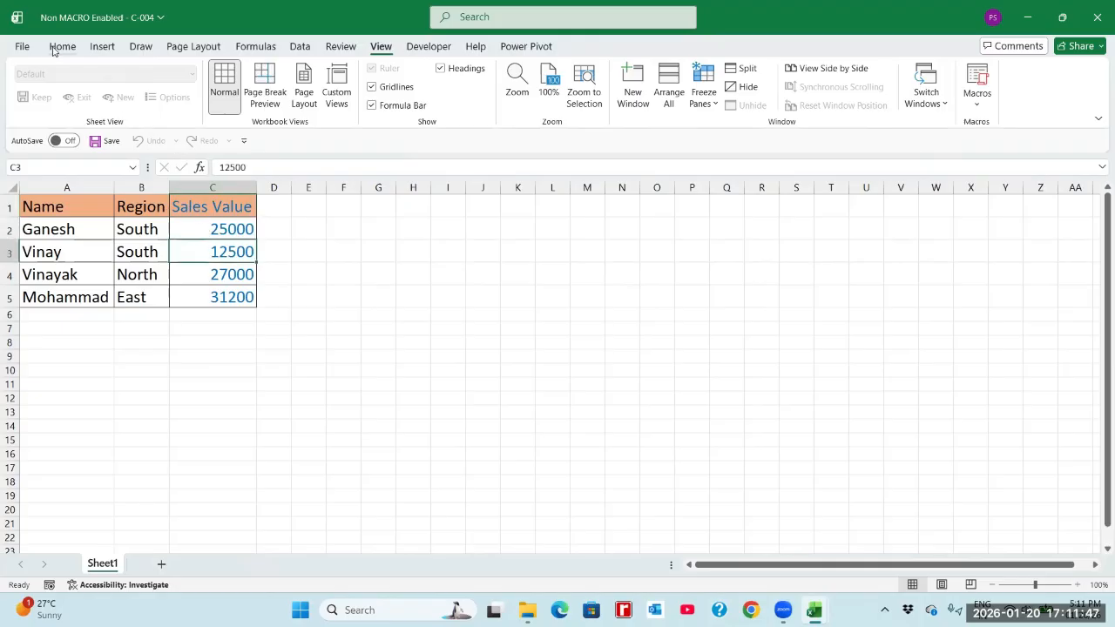
# Check the file type of the workbook in the Save As dialog and return to the sheet without saving.
pyautogui.click(24, 48)
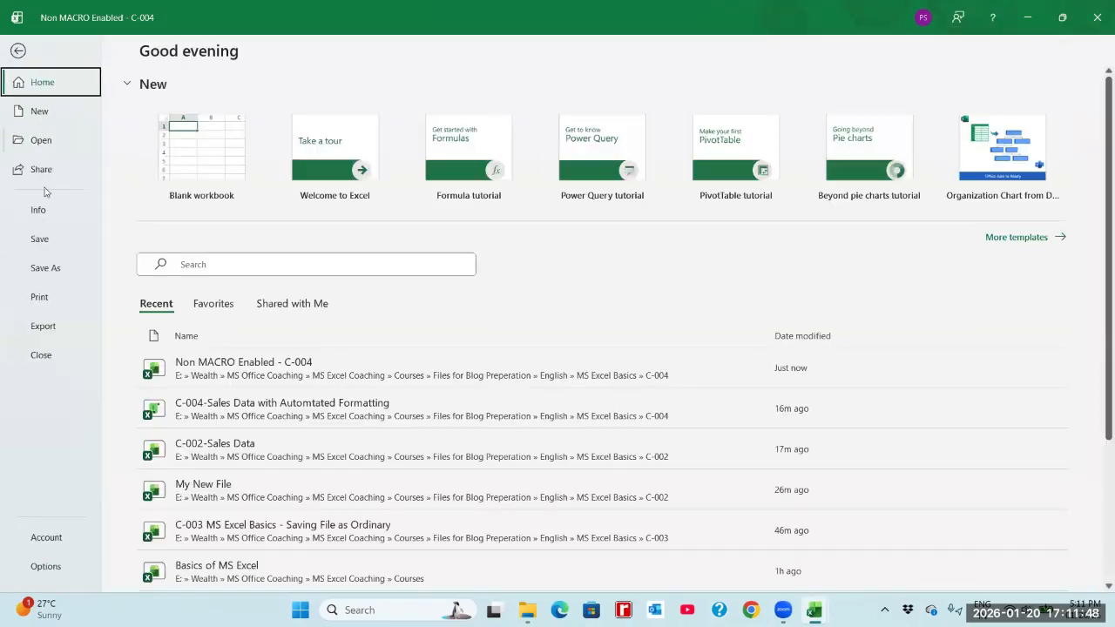
pyautogui.click(52, 269)
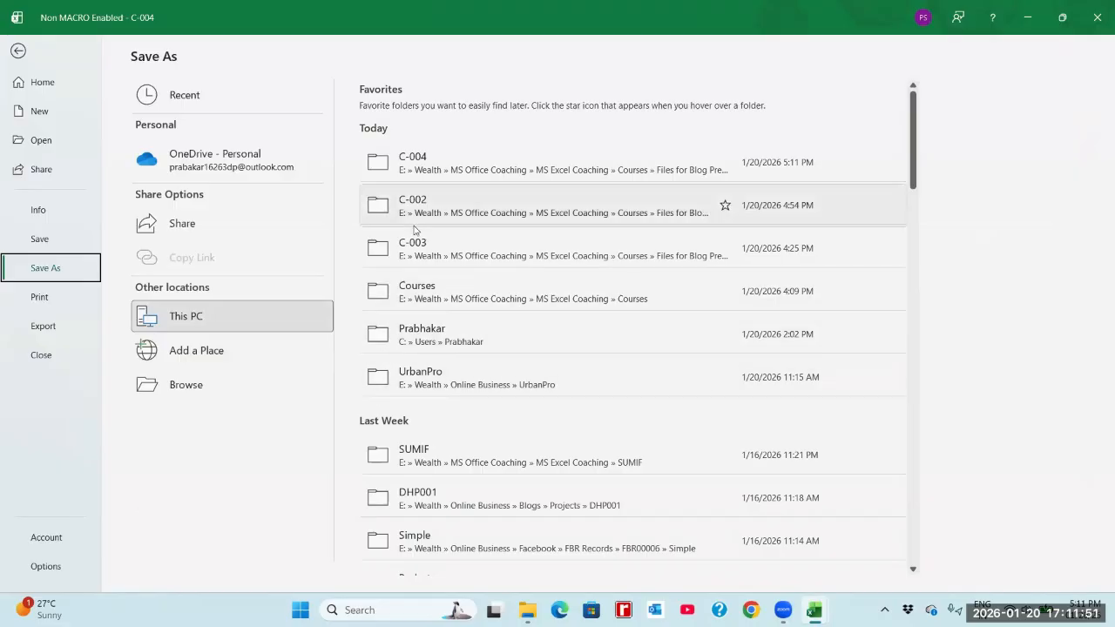
pyautogui.click(186, 385)
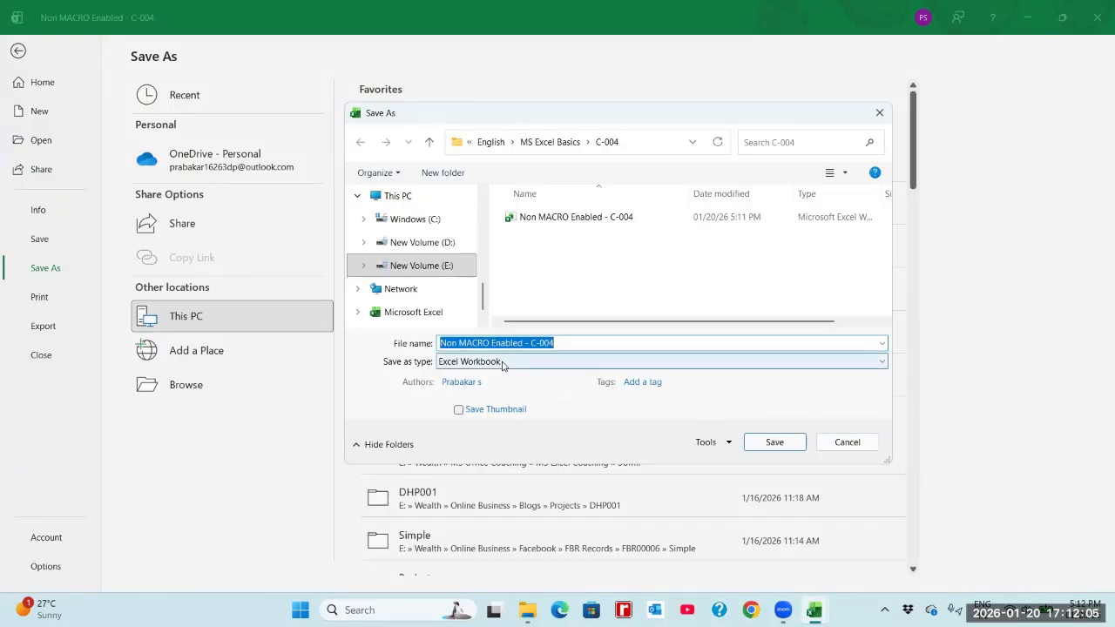
pyautogui.click(846, 443)
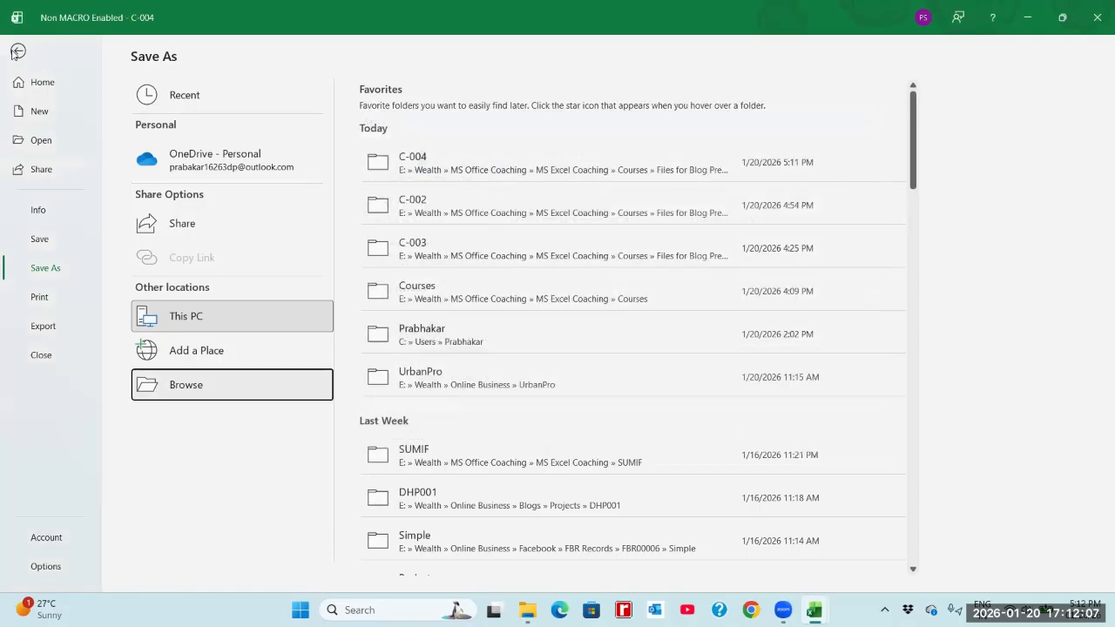
pyautogui.press('Escape')
pyautogui.click(346, 215)
# Close the Non MACRO Enabled - C-004 workbook with its changes saved, and close the C-004-Sales Data with Automtated Formatting workbook.
pyautogui.click(1096, 17)
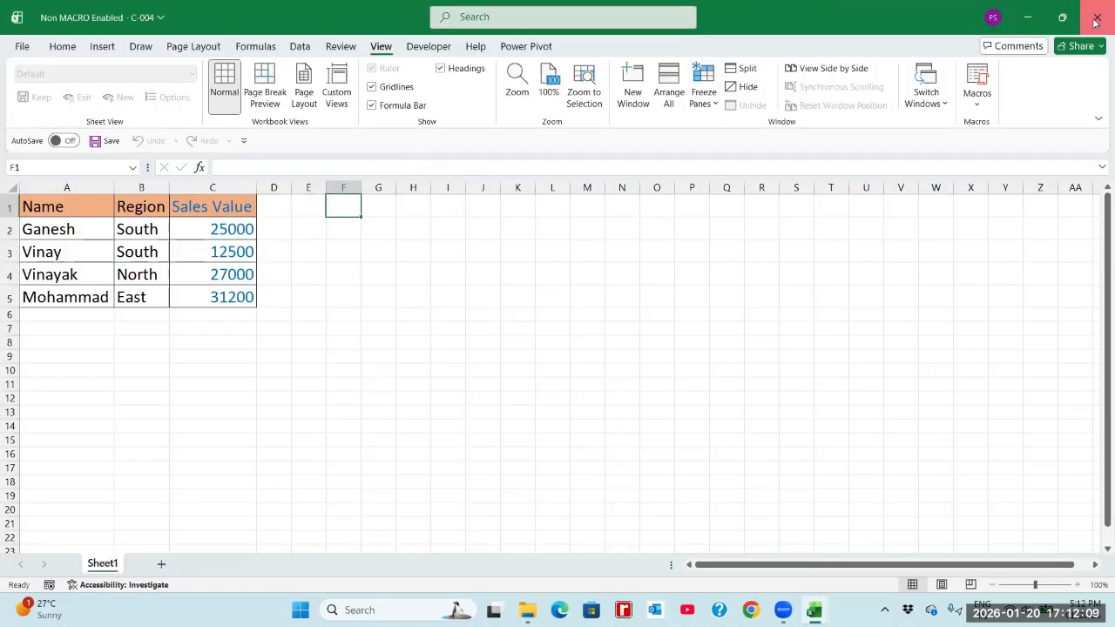
pyautogui.click(771, 399)
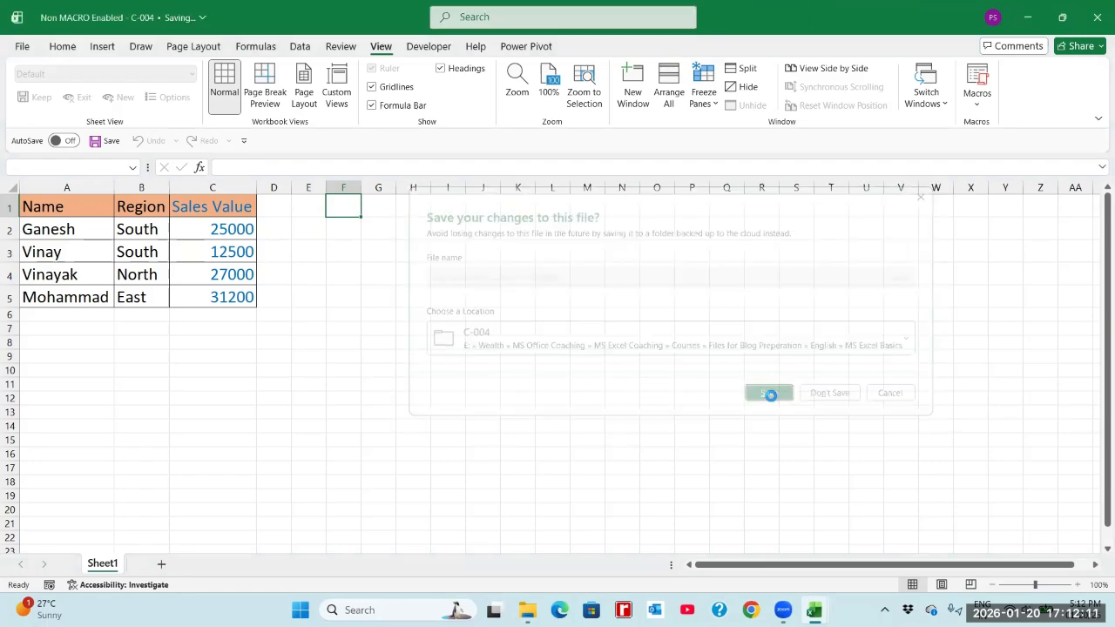
pyautogui.click(411, 316)
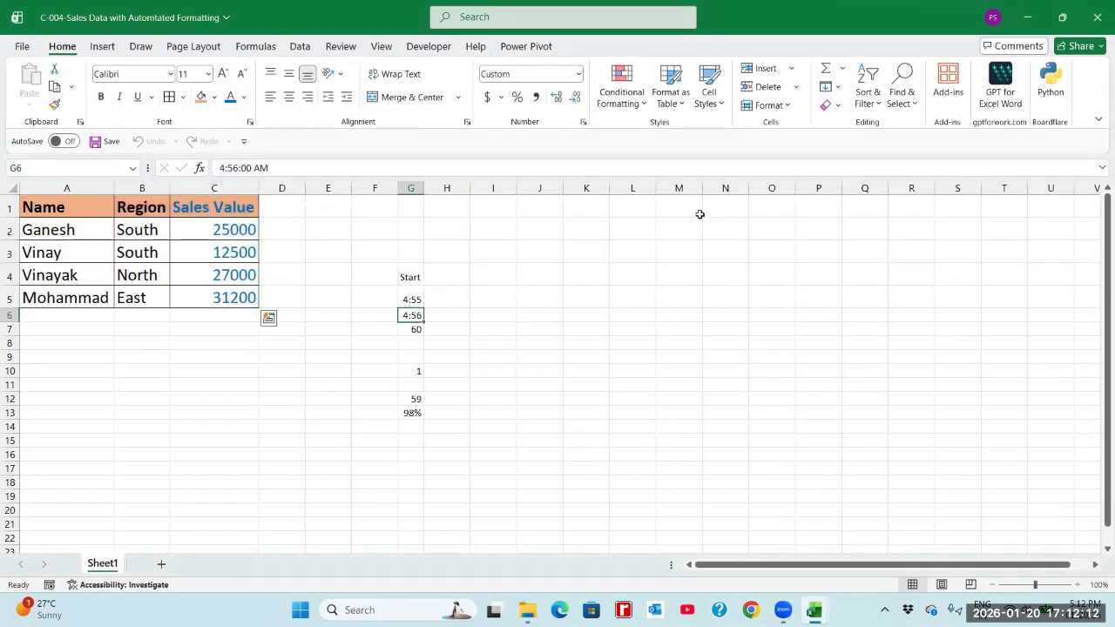
pyautogui.click(1097, 17)
pyautogui.click(786, 398)
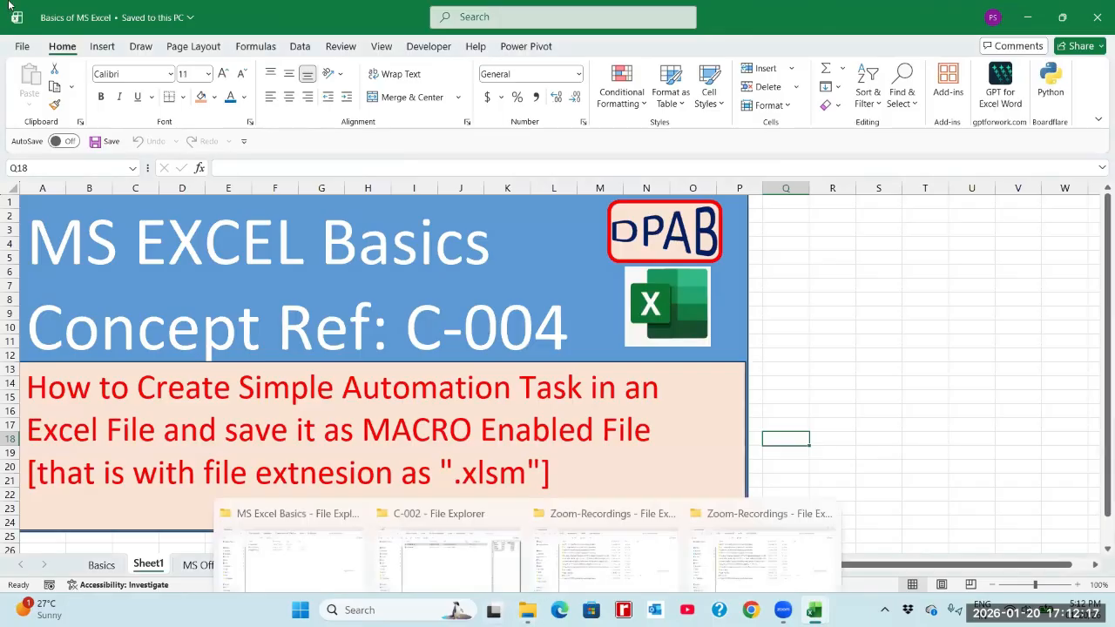
# Reopen the Non MACRO Enabled - C-004 workbook from the recent files and check its table formatting.
pyautogui.click(22, 46)
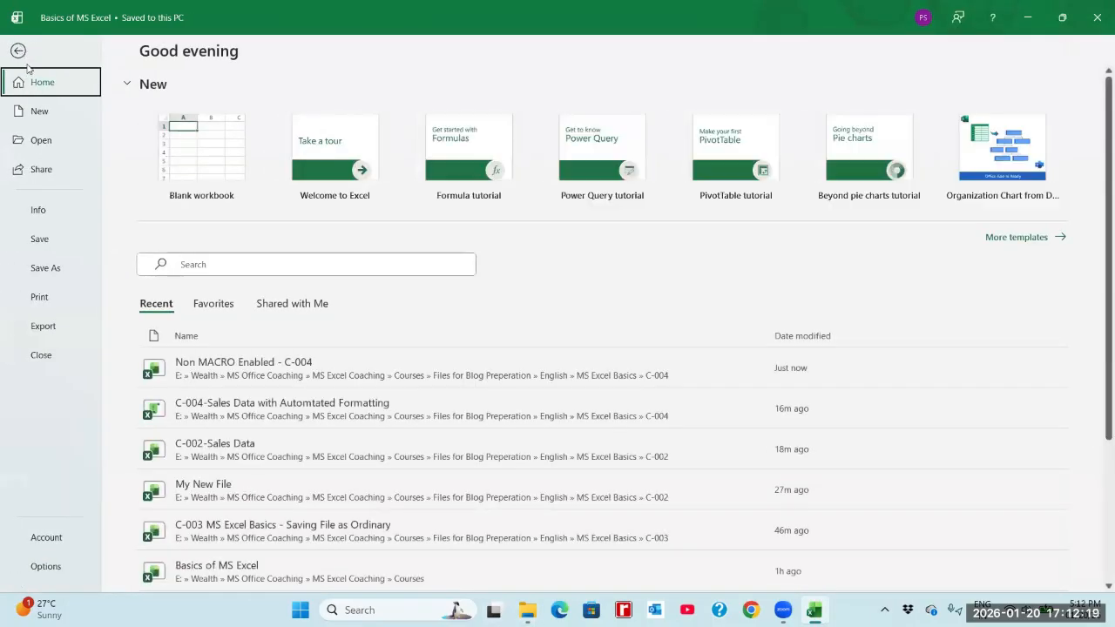
pyautogui.click(263, 377)
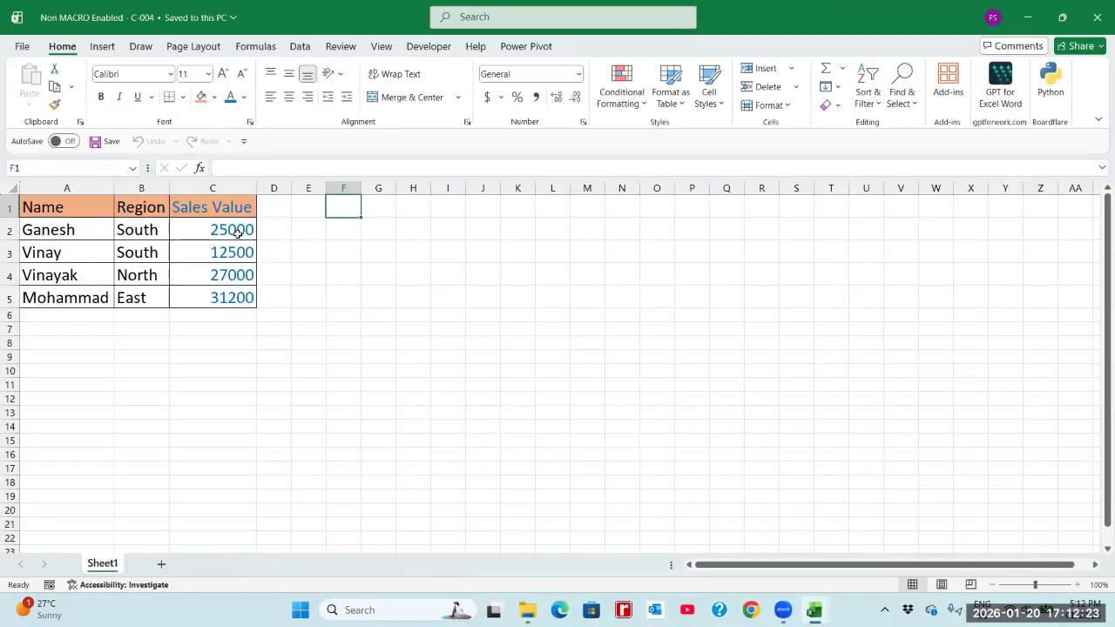
pyautogui.click(237, 233)
pyautogui.moveTo(99, 205); pyautogui.dragTo(123, 206)
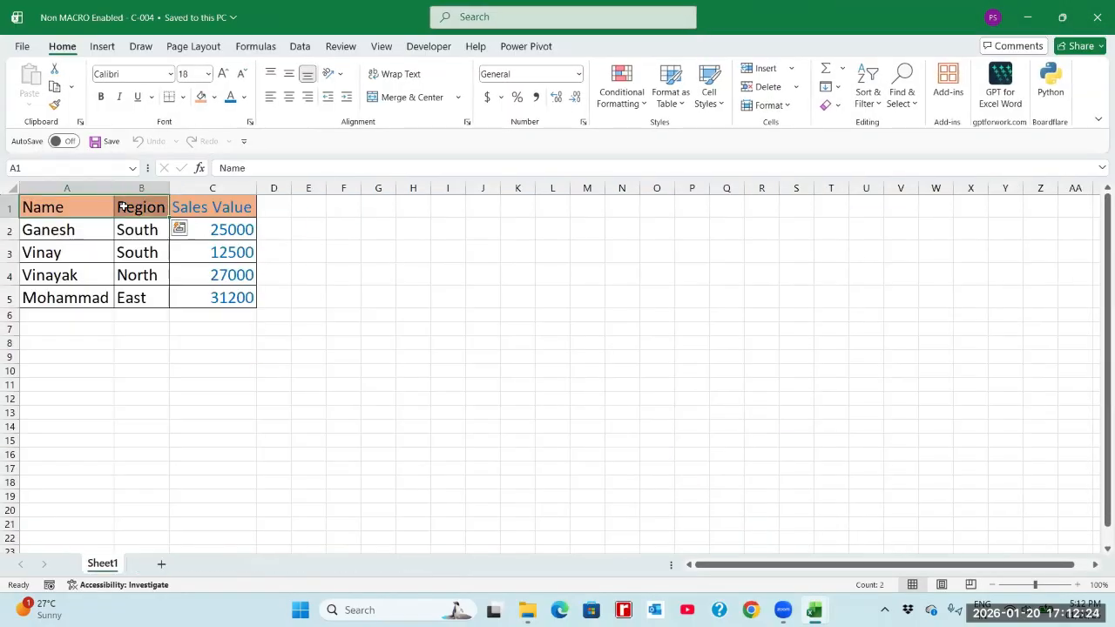
pyautogui.click(221, 239)
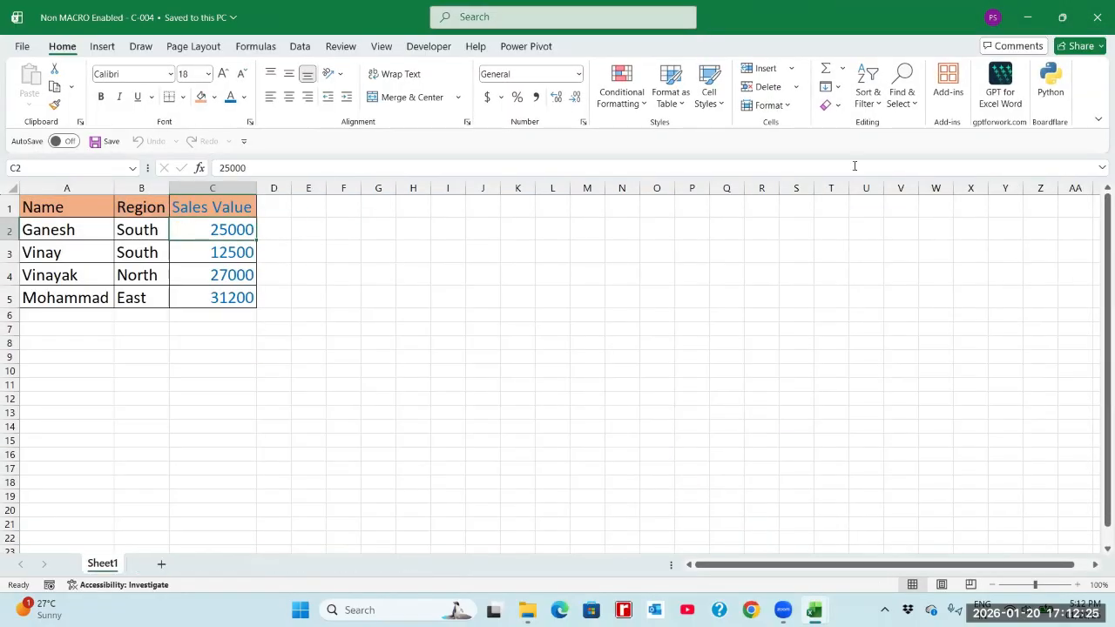
# Look for available macros in This Workbook and in Non MACRO Enabled - C-004.xlsx, and close the macro list.
pyautogui.click(383, 47)
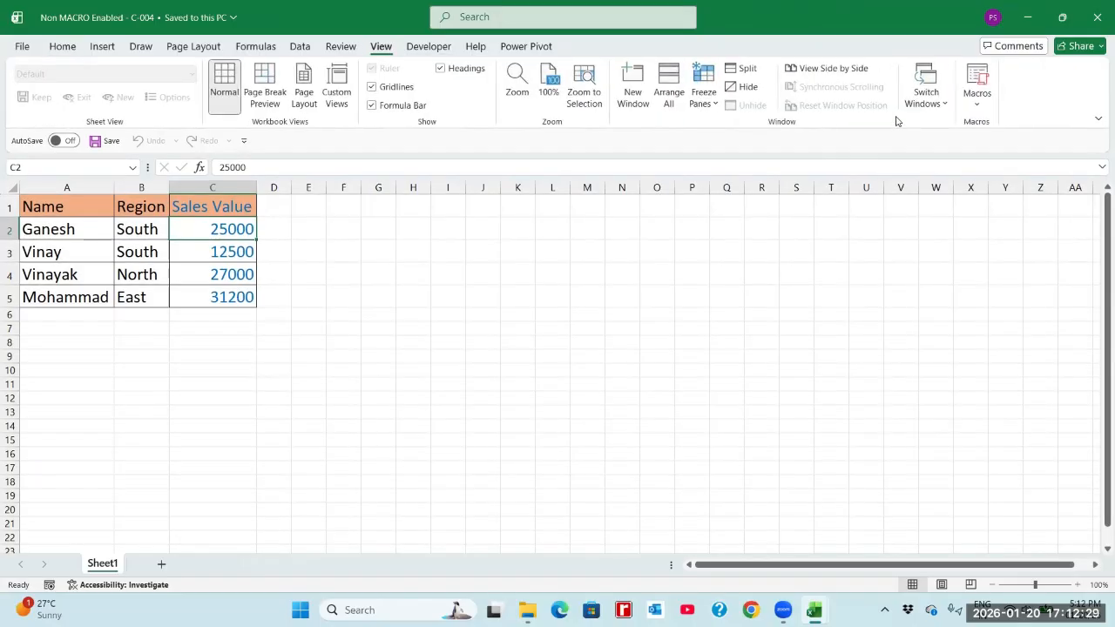
pyautogui.click(977, 91)
pyautogui.click(979, 129)
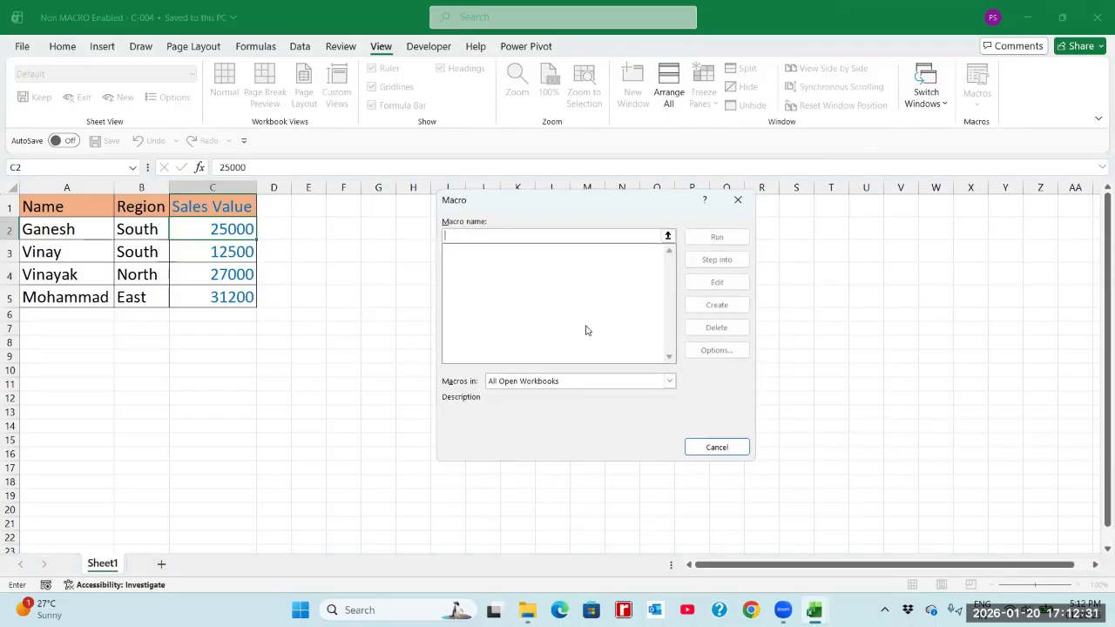
pyautogui.click(499, 377)
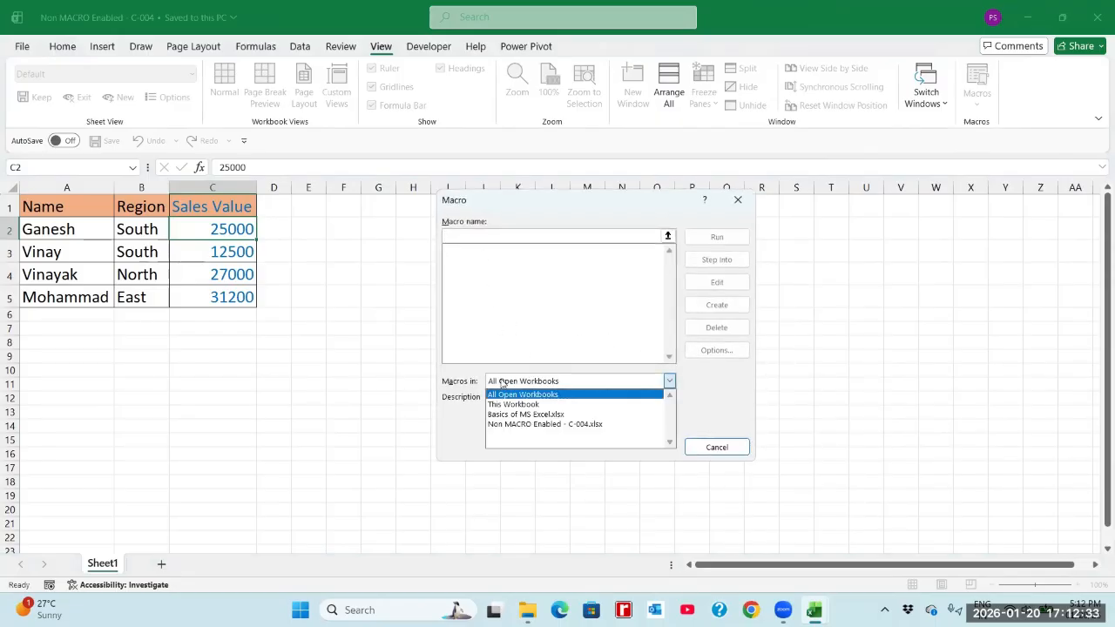
pyautogui.click(516, 404)
pyautogui.click(521, 384)
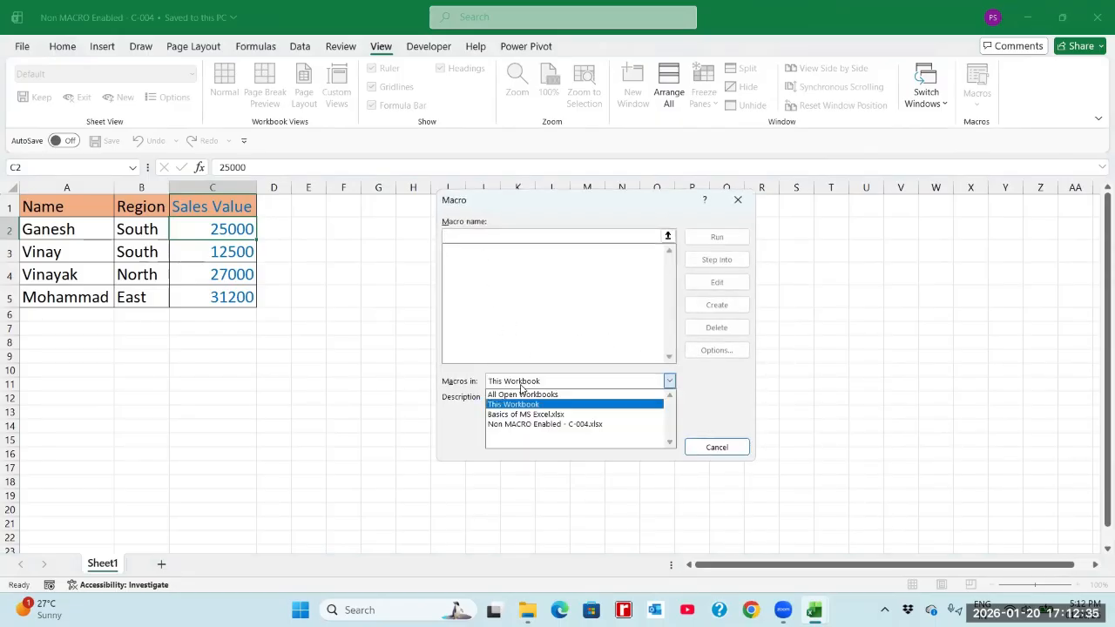
pyautogui.click(533, 424)
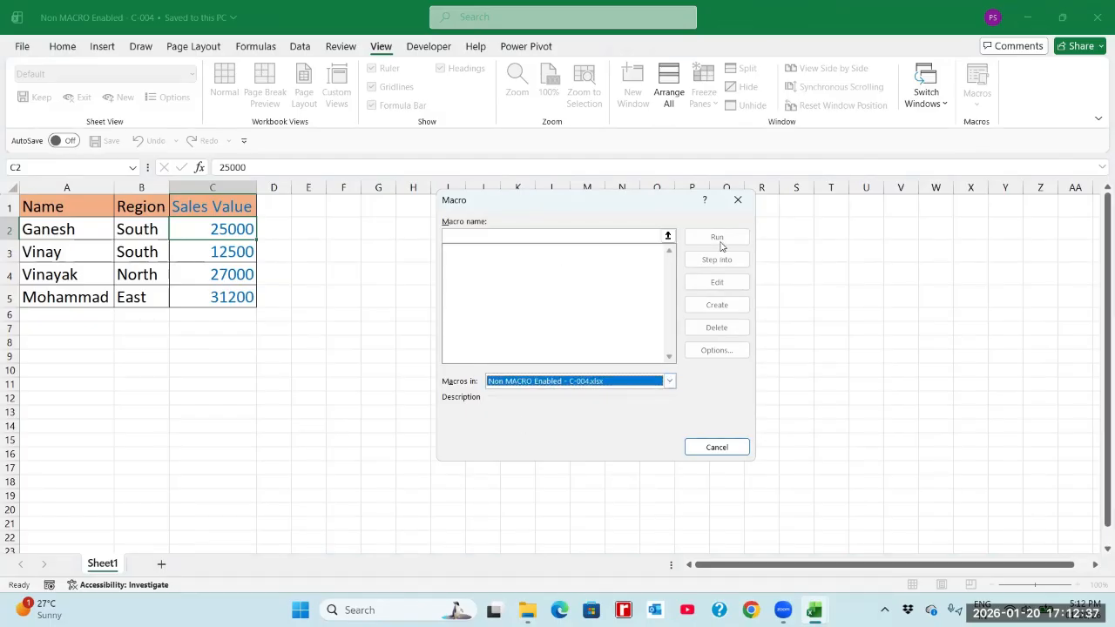
pyautogui.click(715, 448)
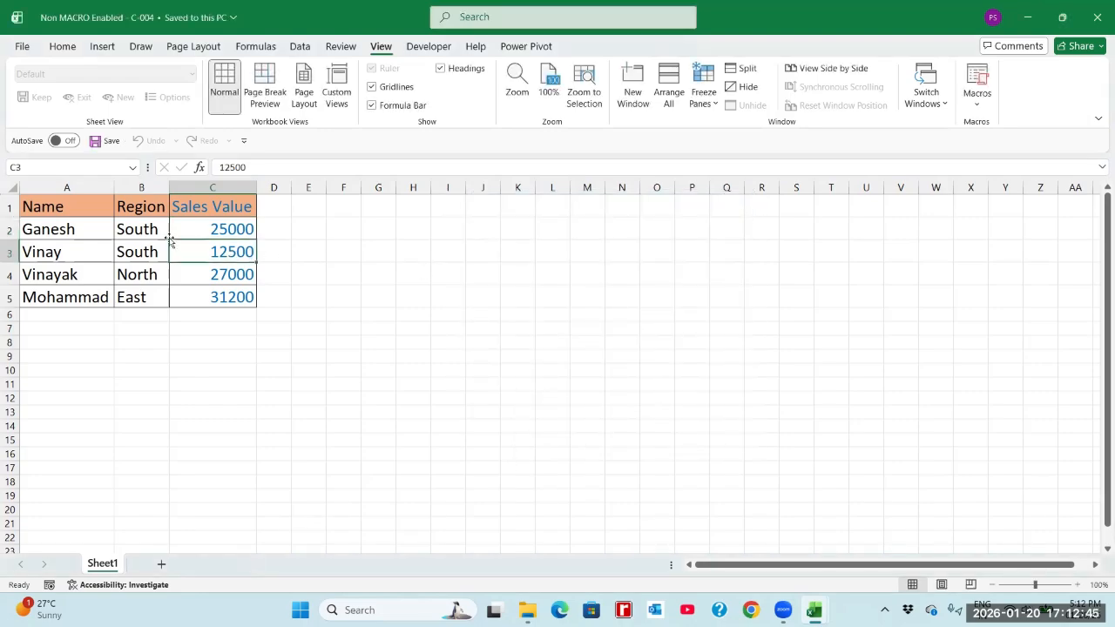
# Clear all formats from the sales table in A1:C5 of the reopened workbook.
pyautogui.moveTo(82, 204); pyautogui.dragTo(227, 297)
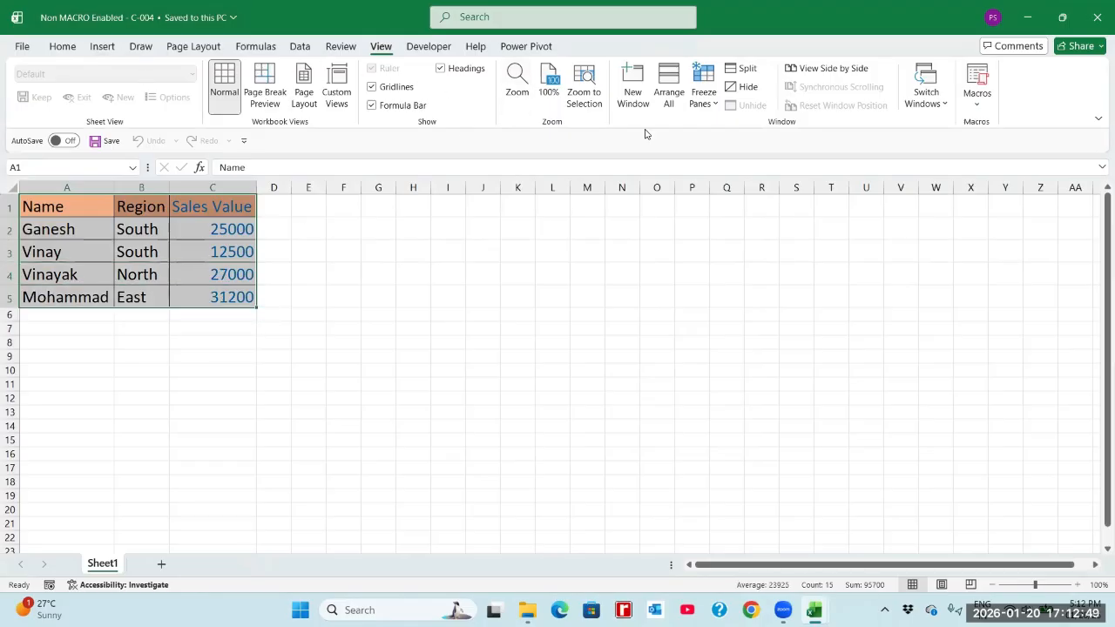
pyautogui.click(63, 47)
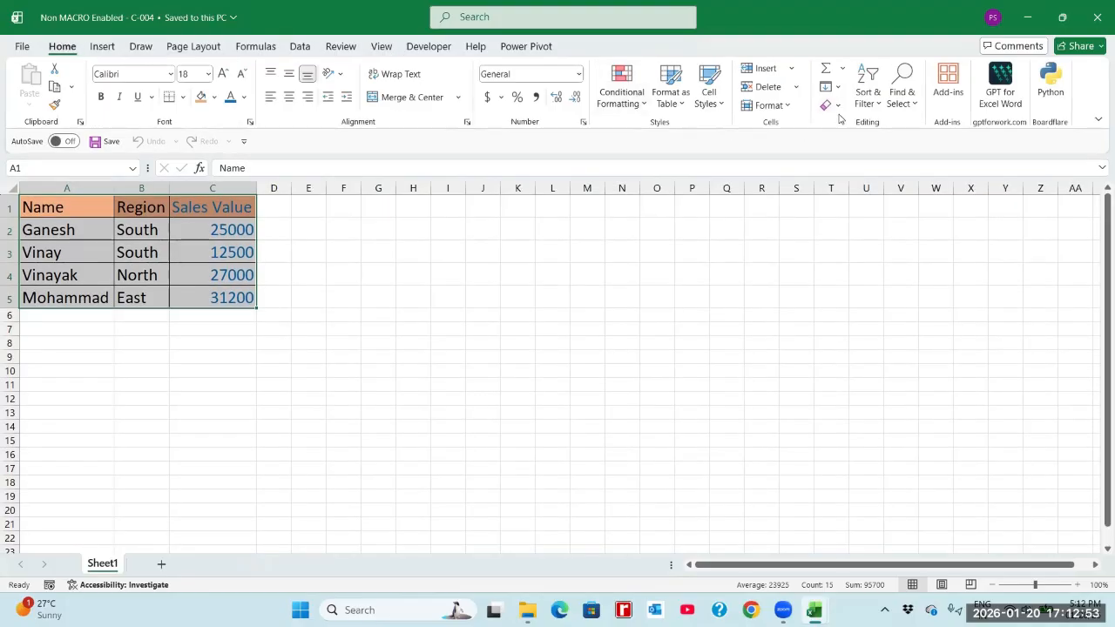
pyautogui.click(838, 106)
pyautogui.click(857, 145)
pyautogui.click(235, 229)
# Select the unformatted table A1:C5 and open the list of macros for Non MACRO Enabled - C-004.xlsx.
pyautogui.moveTo(98, 206)
pyautogui.mouseDown()
pyautogui.moveTo(174, 217)
pyautogui.moveTo(221, 256)
pyautogui.mouseUp()
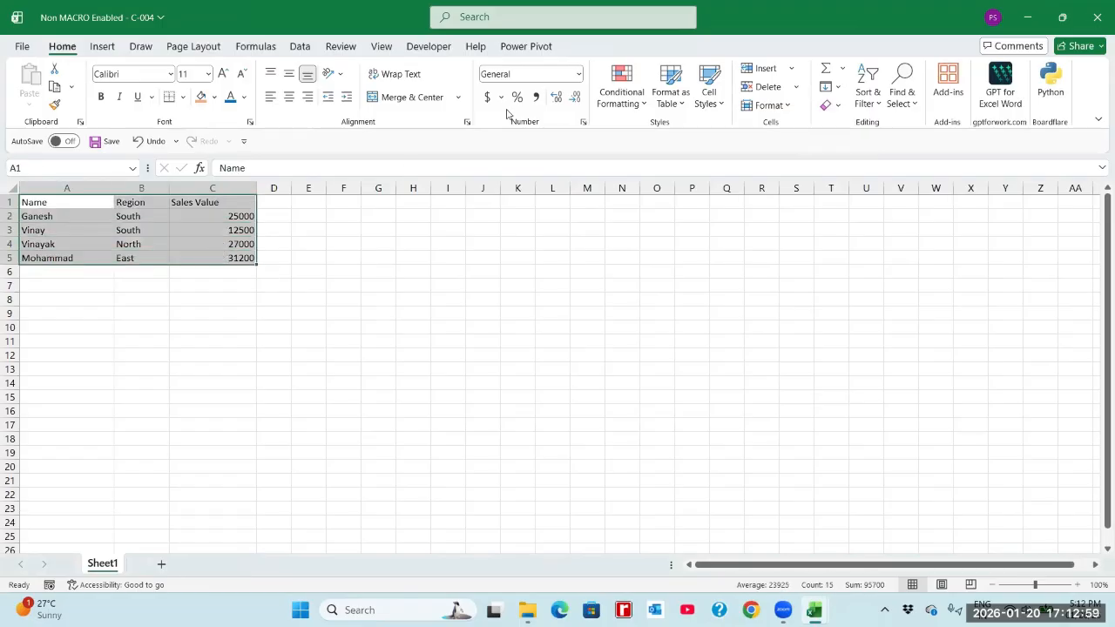
pyautogui.click(382, 48)
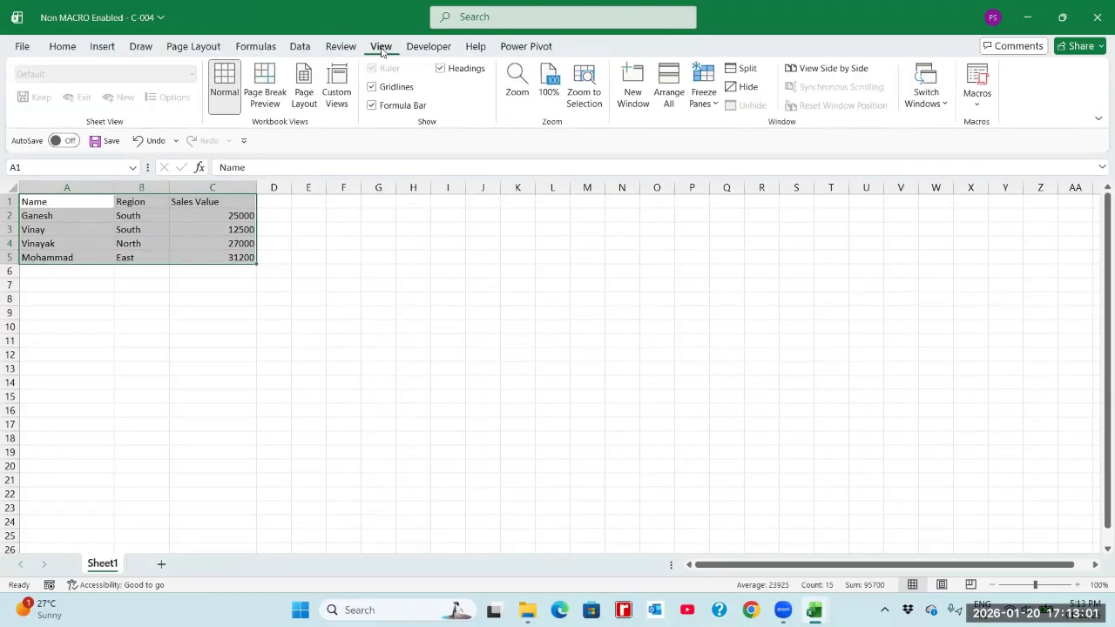
pyautogui.click(976, 103)
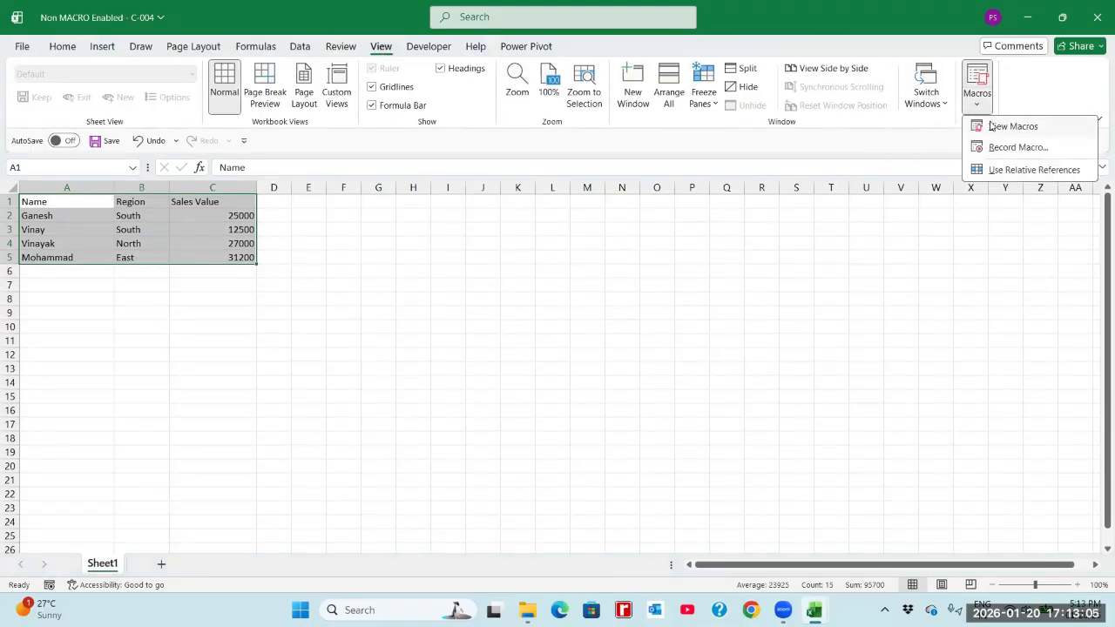
pyautogui.click(993, 128)
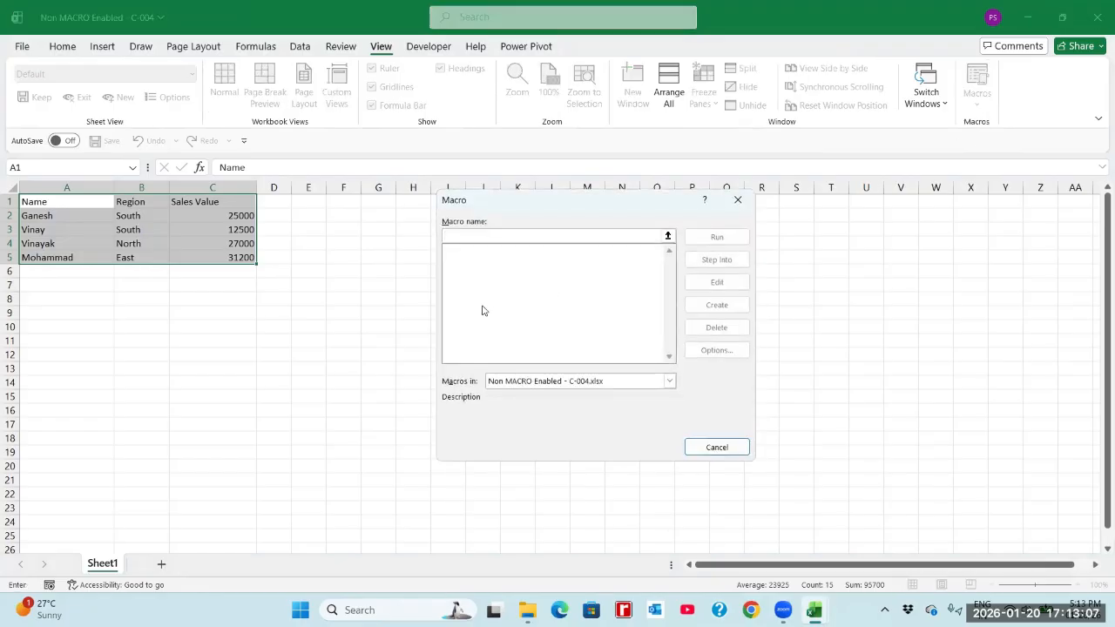
# Check the macro lists for This Workbook, All Open Workbooks and Basics of MS Excel.xlsx for available macros, and close the macro dialog.
pyautogui.click(510, 383)
pyautogui.click(512, 424)
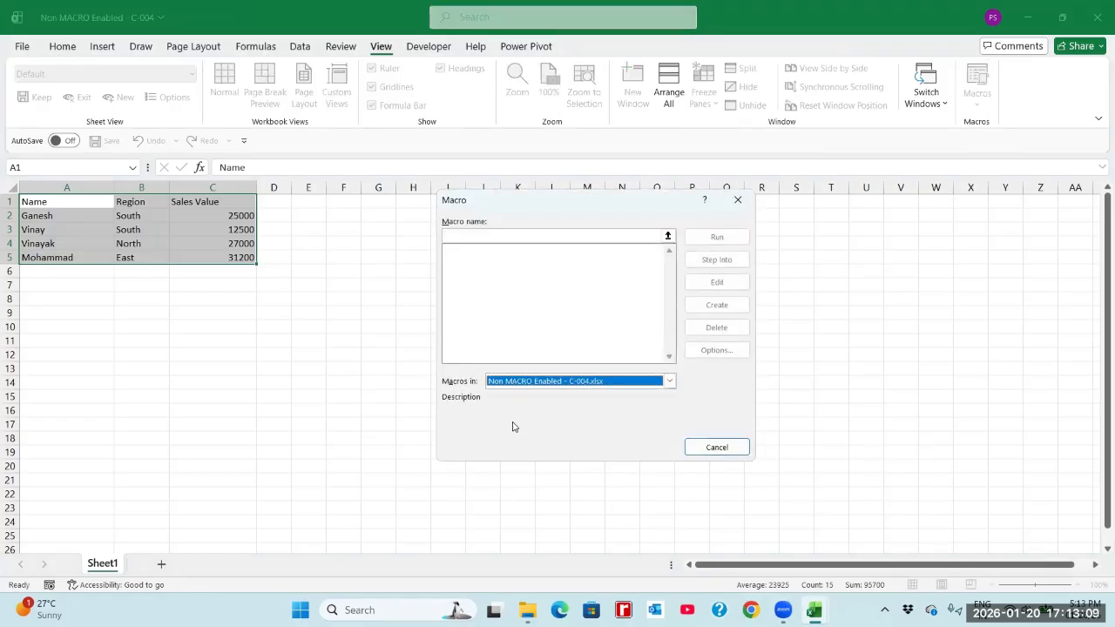
pyautogui.click(522, 384)
pyautogui.click(522, 404)
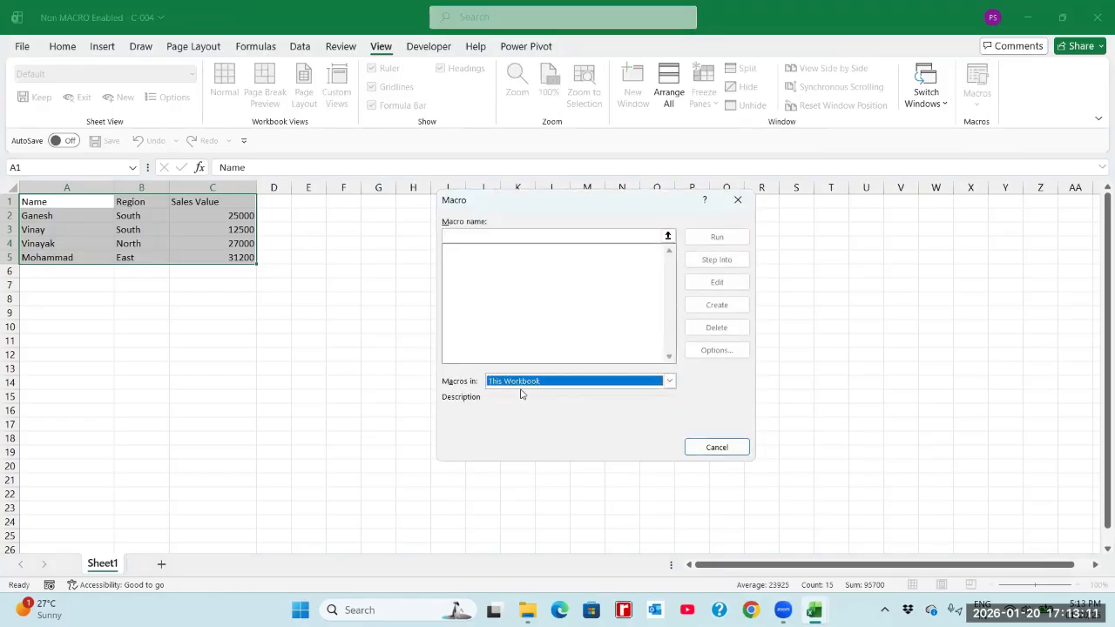
pyautogui.click(523, 383)
pyautogui.click(524, 394)
pyautogui.click(527, 382)
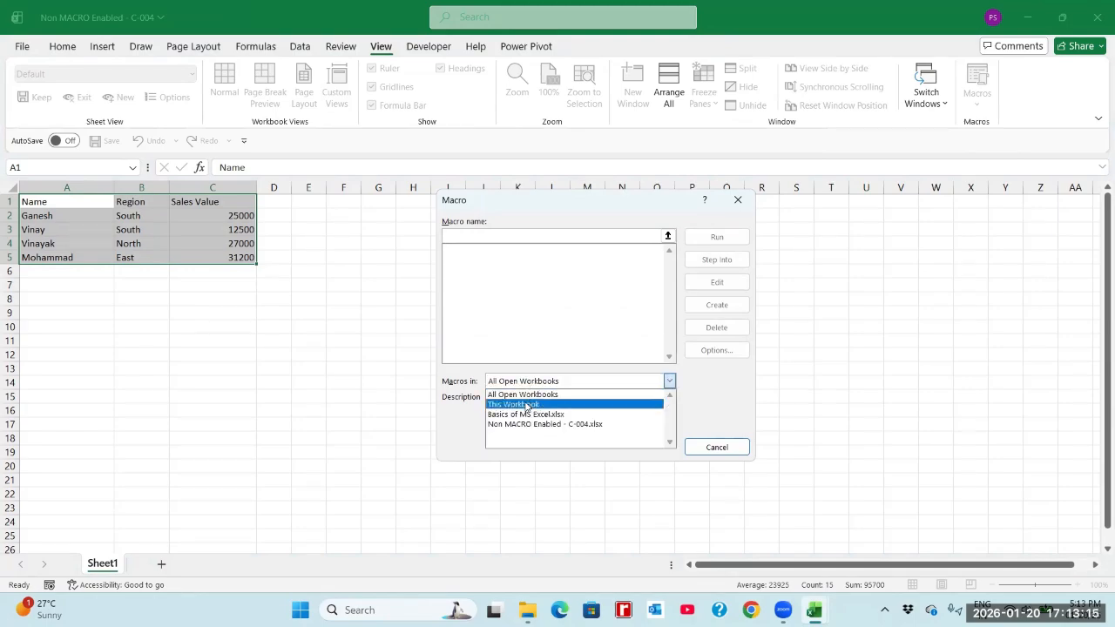
pyautogui.click(529, 414)
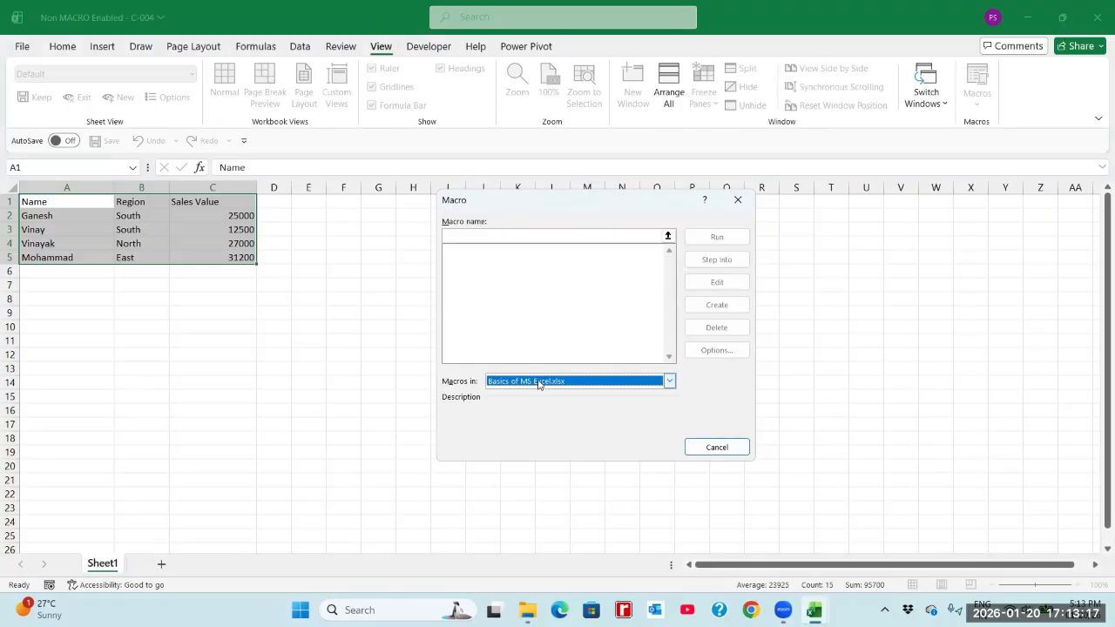
pyautogui.click(539, 383)
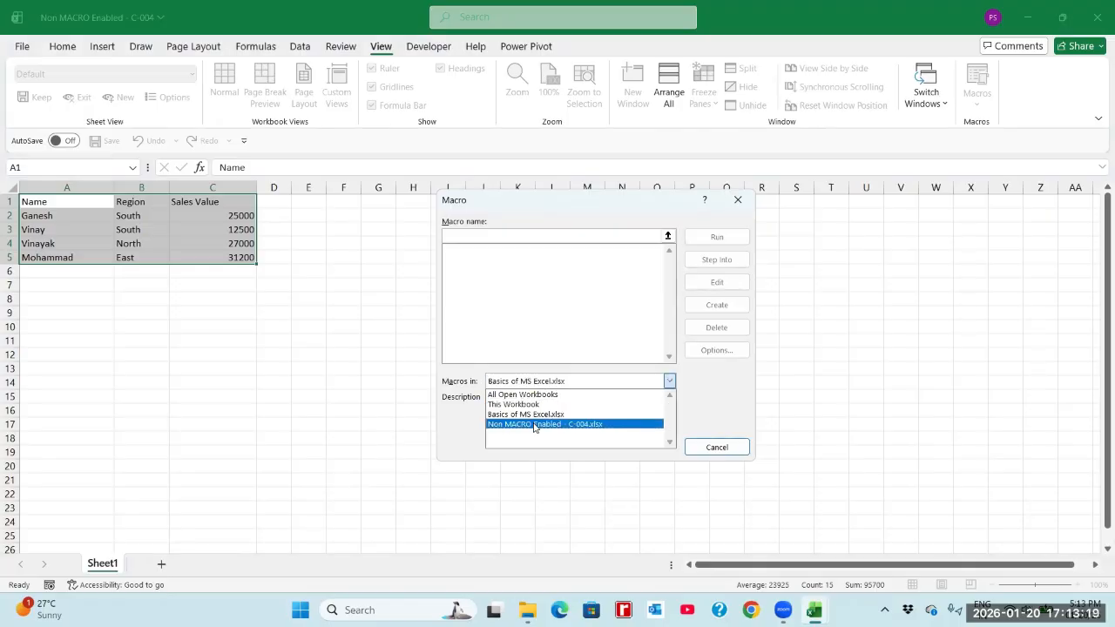
pyautogui.click(697, 448)
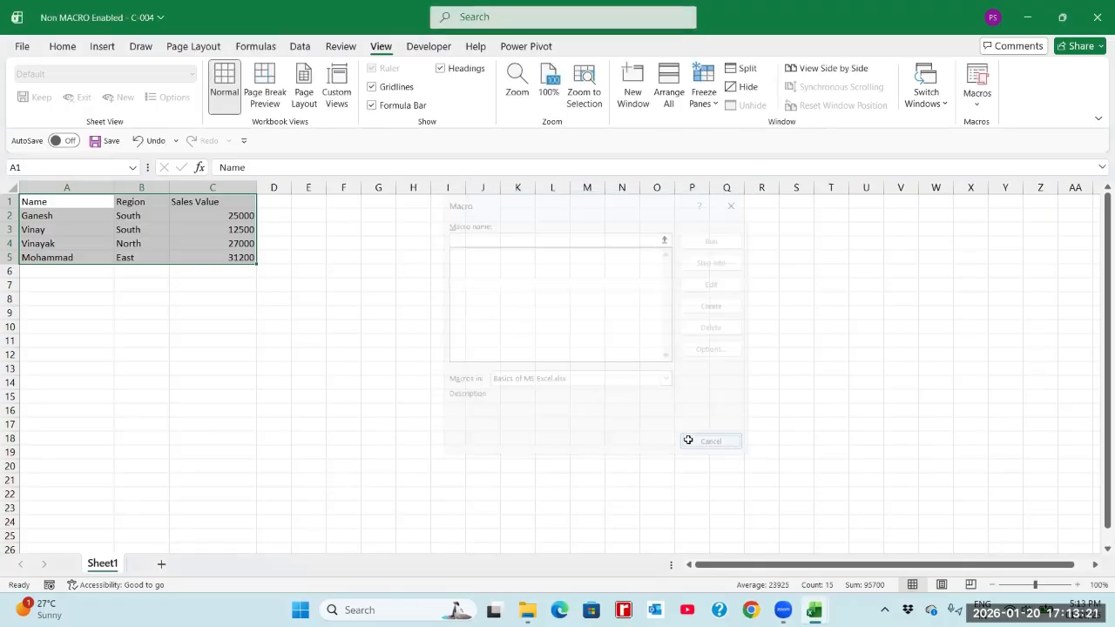
# Deselect the table, close the Non MACRO Enabled - C-004 workbook and save its changes.
pyautogui.click(284, 218)
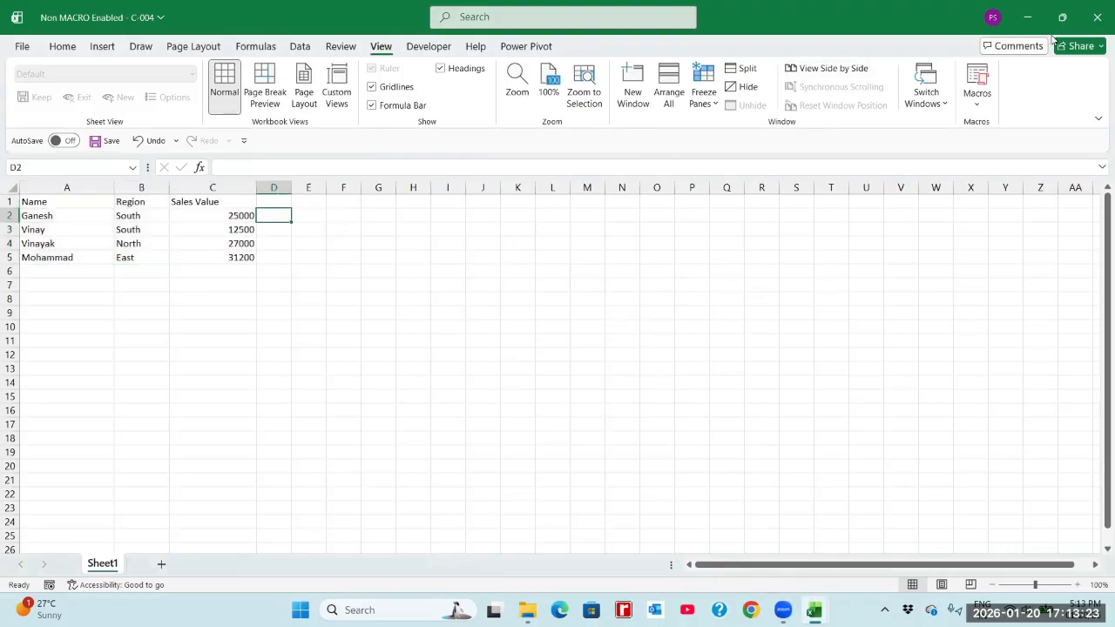
pyautogui.click(1095, 19)
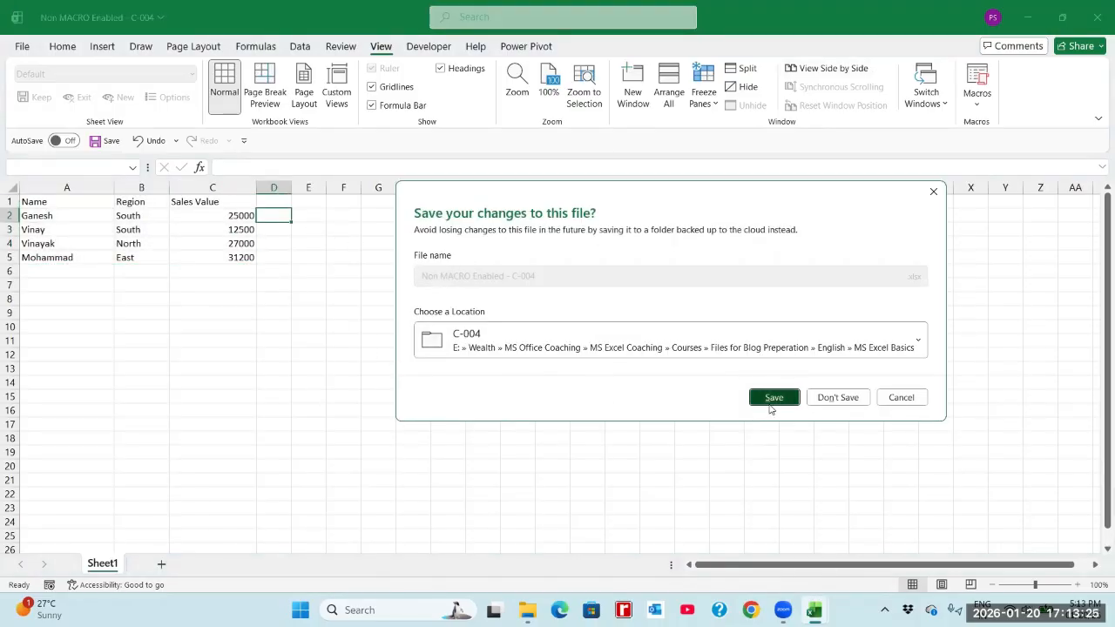
pyautogui.click(771, 397)
# Switch to File Explorer and open the C-004 folder inside MS Excel Basics.
pyautogui.hotkey('alt', 'Tab')
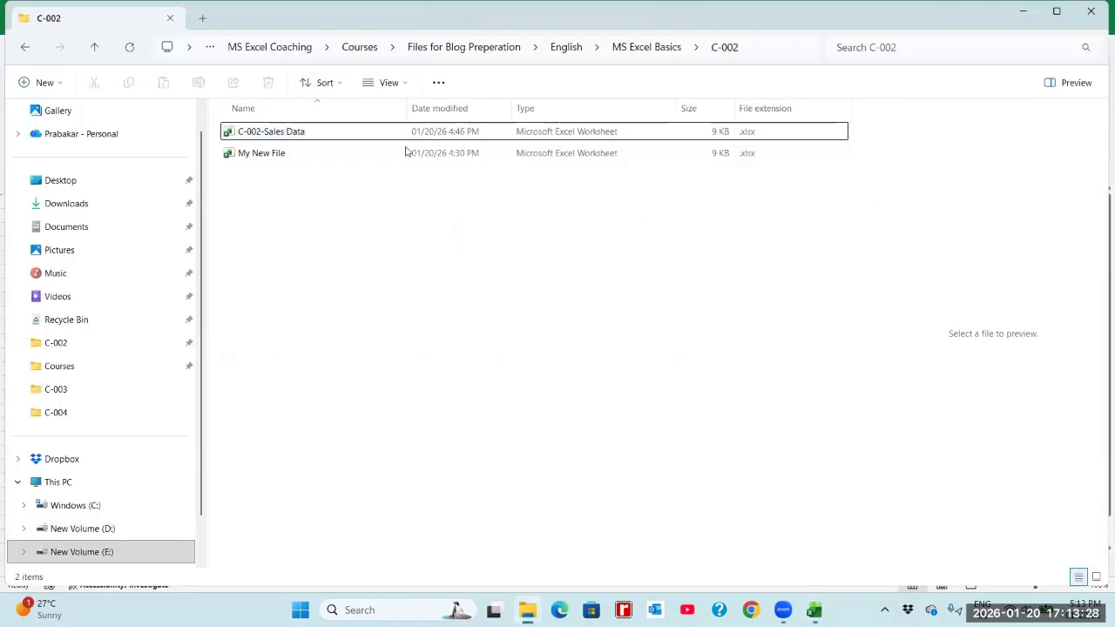
pyautogui.moveTo(406, 112); pyautogui.dragTo(332, 153)
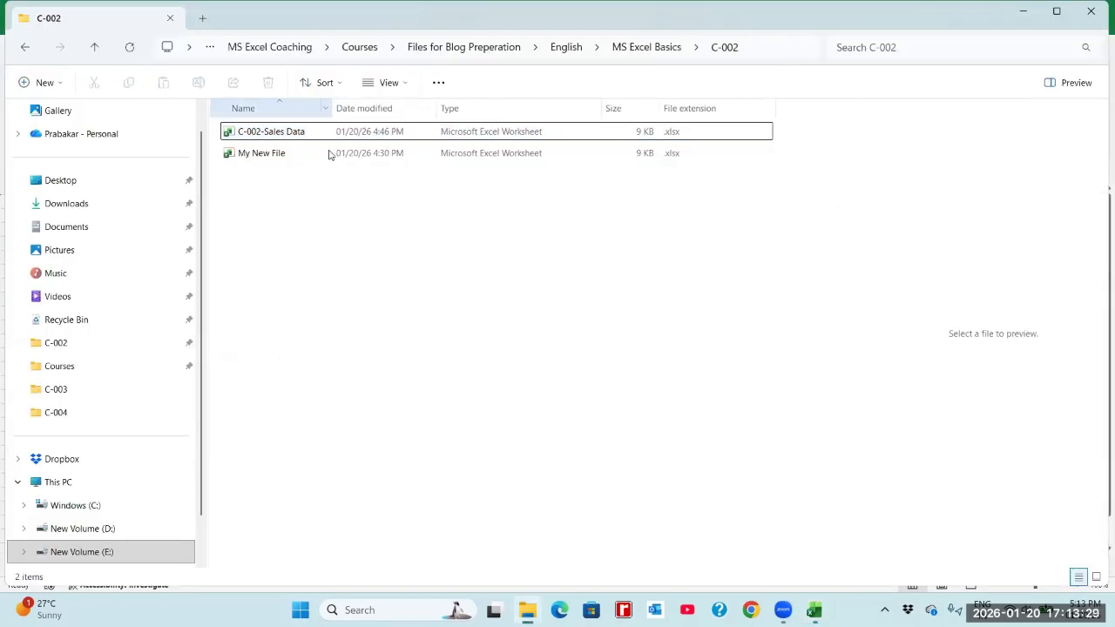
pyautogui.click(629, 47)
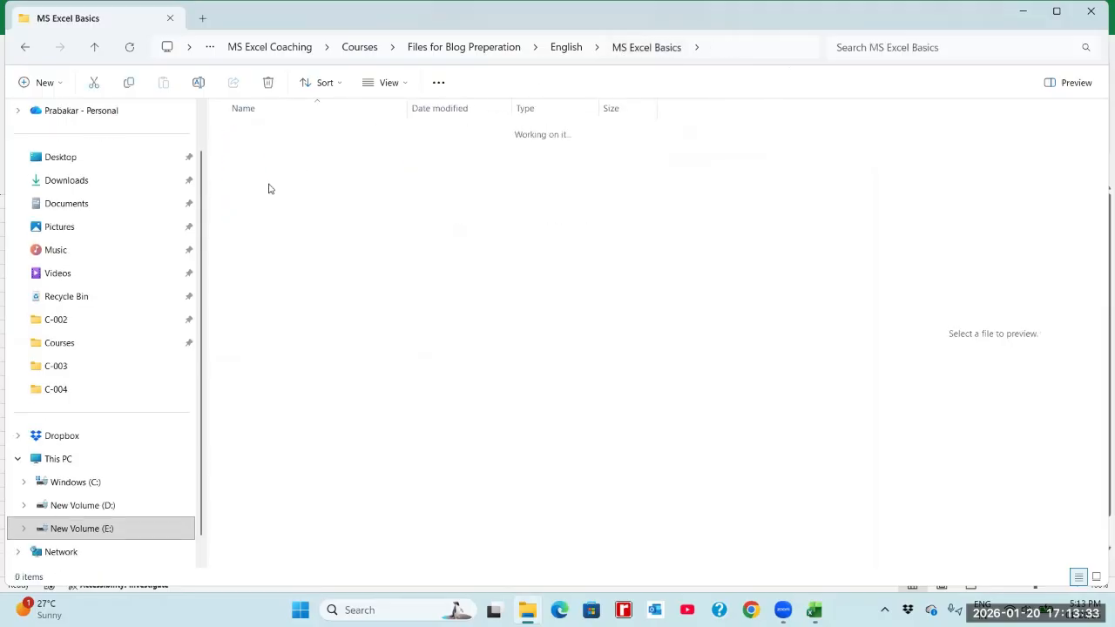
pyautogui.doubleClick(268, 188)
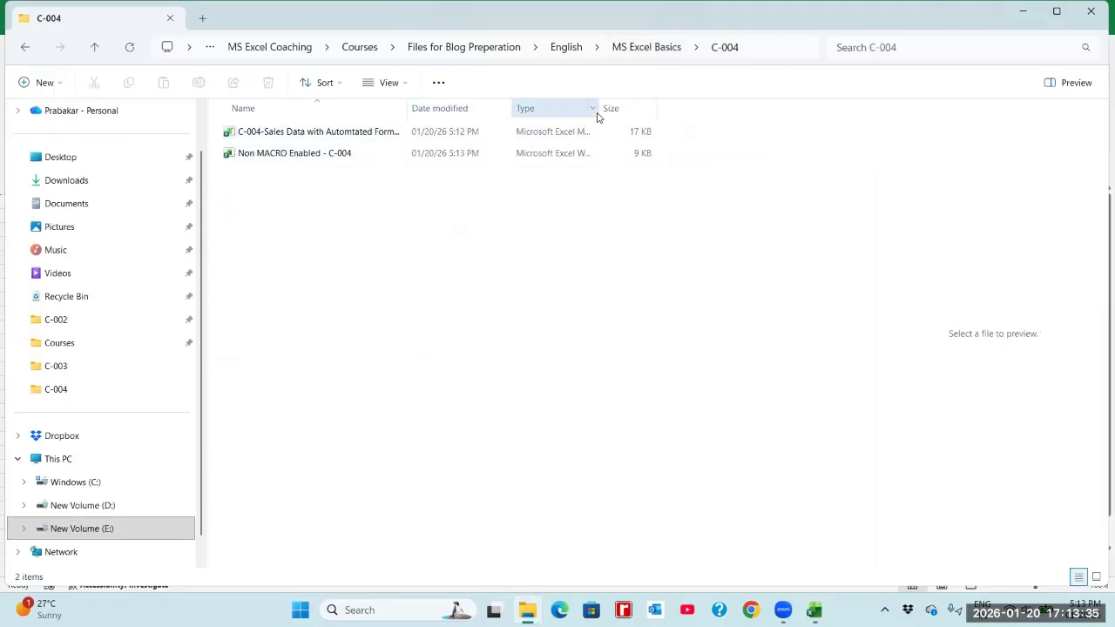
# Widen the Type column to show the full file types, and compare the two C-004 workbooks.
pyautogui.moveTo(600, 107); pyautogui.dragTo(717, 112)
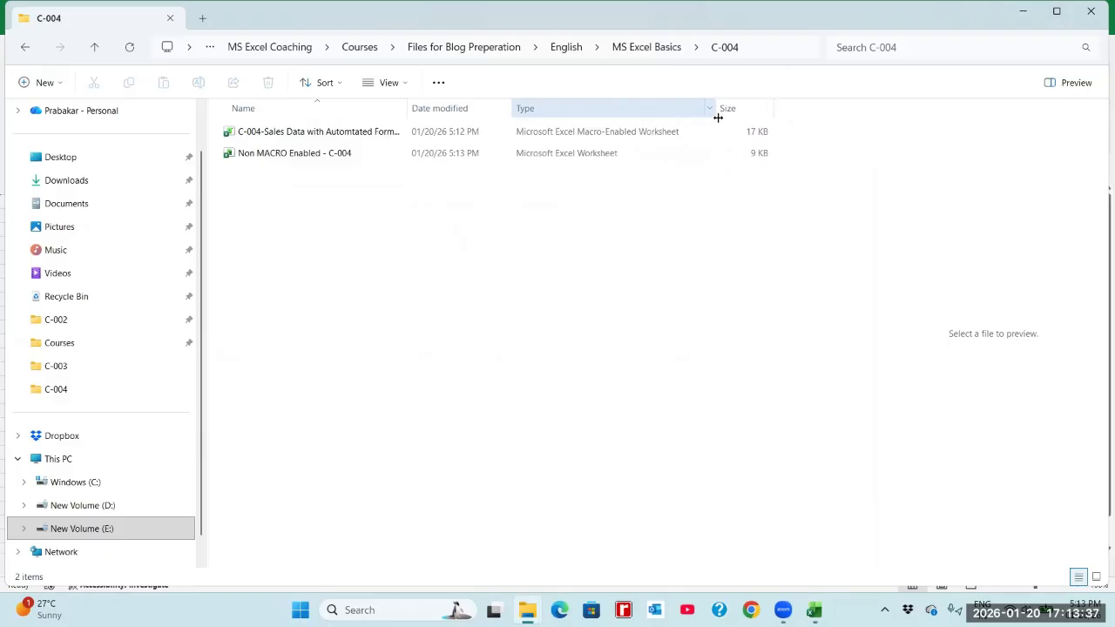
pyautogui.click(591, 136)
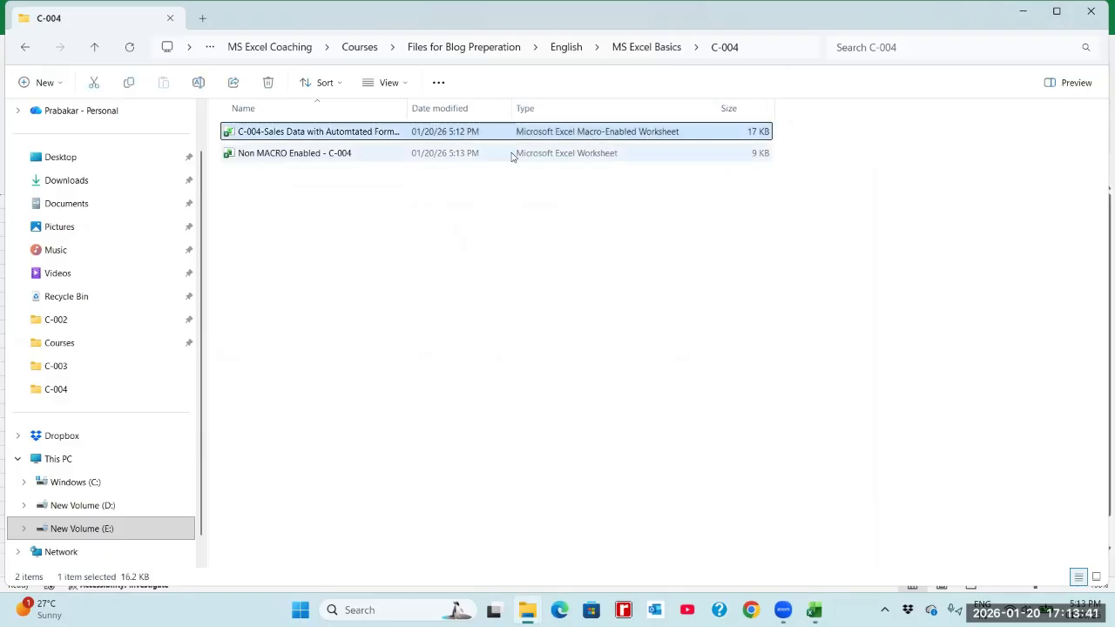
pyautogui.click(290, 154)
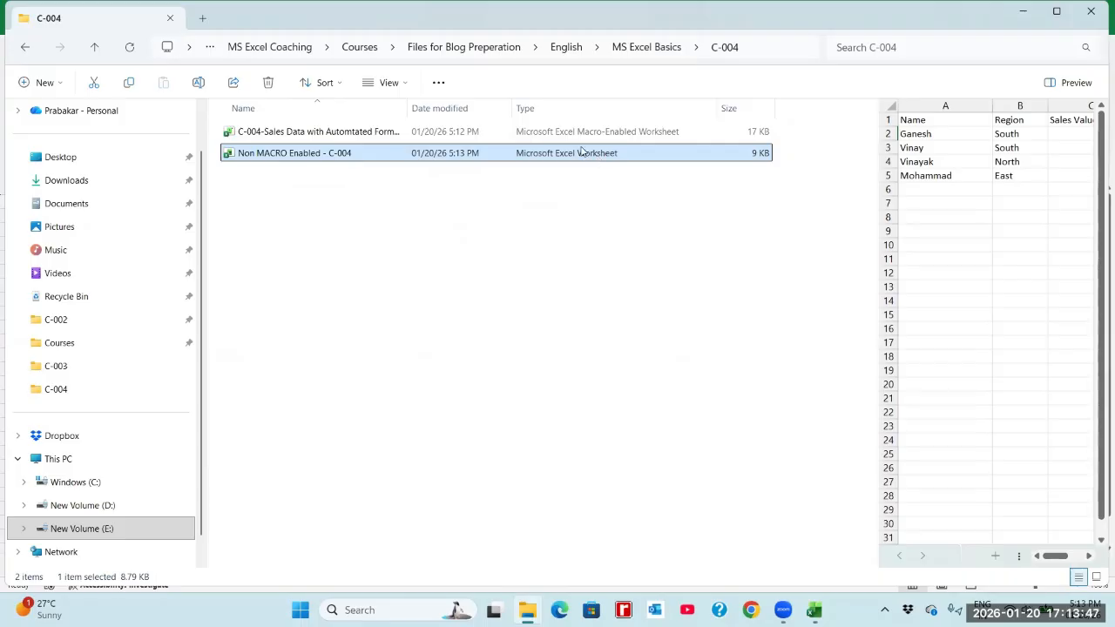
# Add the File extension column to the C-004 folder's details view, compare both workbooks' extensions and clear the file selection.
pyautogui.rightClick(540, 112)
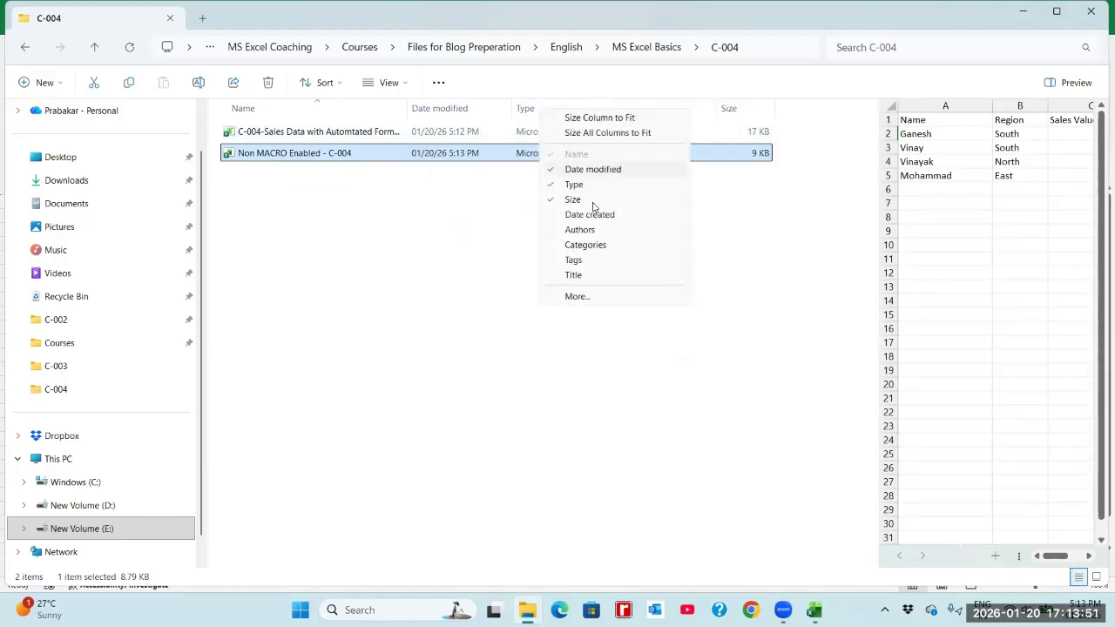
pyautogui.click(577, 296)
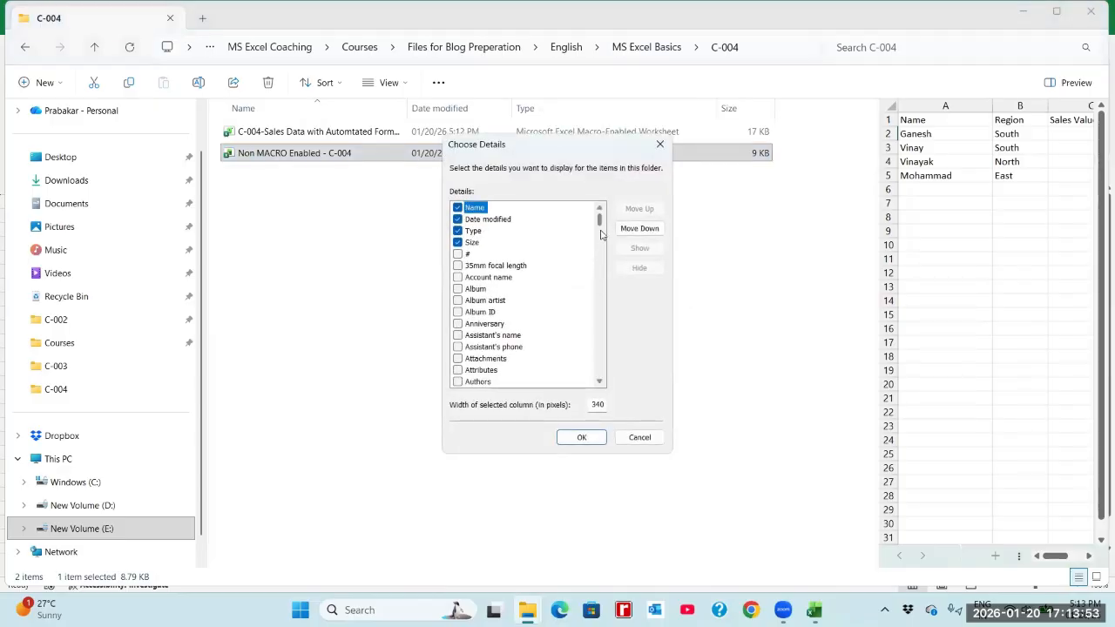
pyautogui.moveTo(599, 223); pyautogui.dragTo(599, 271)
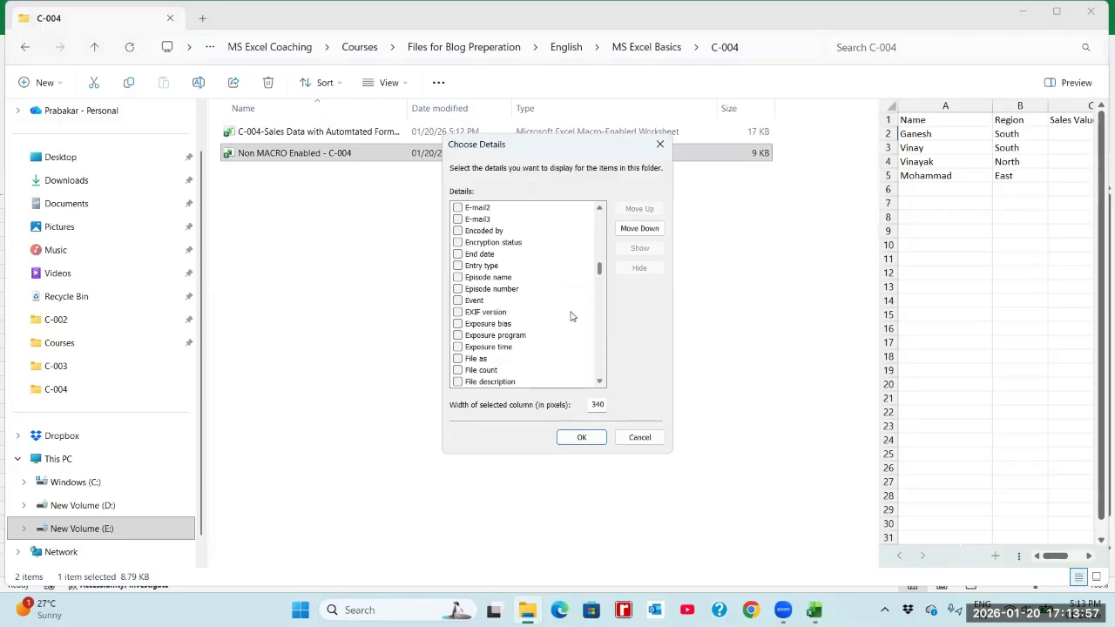
pyautogui.click(600, 382)
pyautogui.click(600, 382)
pyautogui.click(600, 383)
pyautogui.click(600, 383)
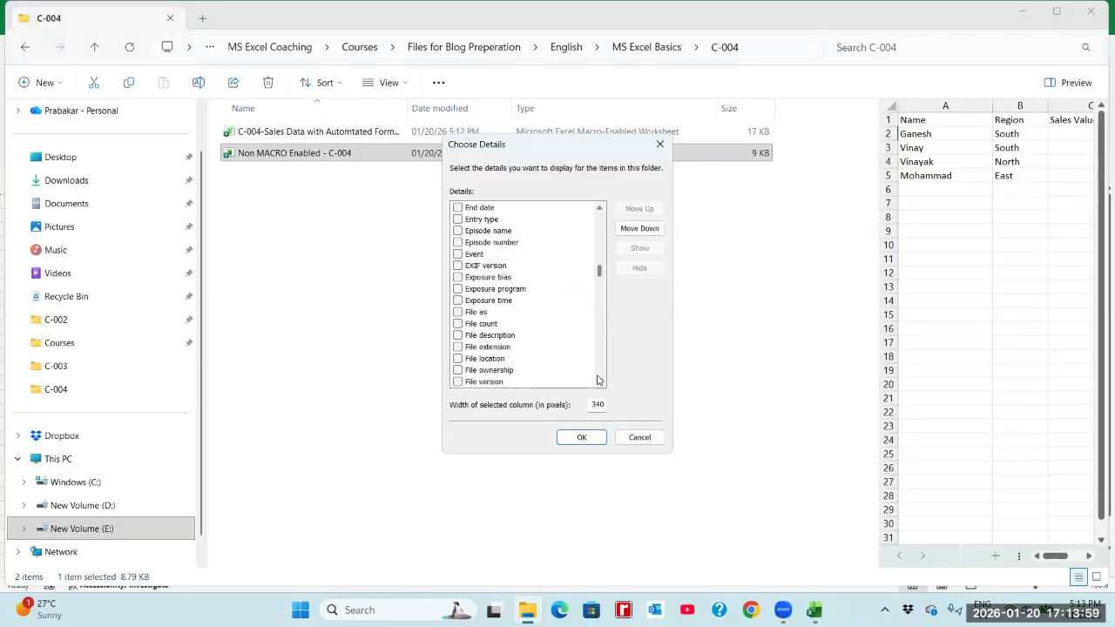
pyautogui.click(581, 438)
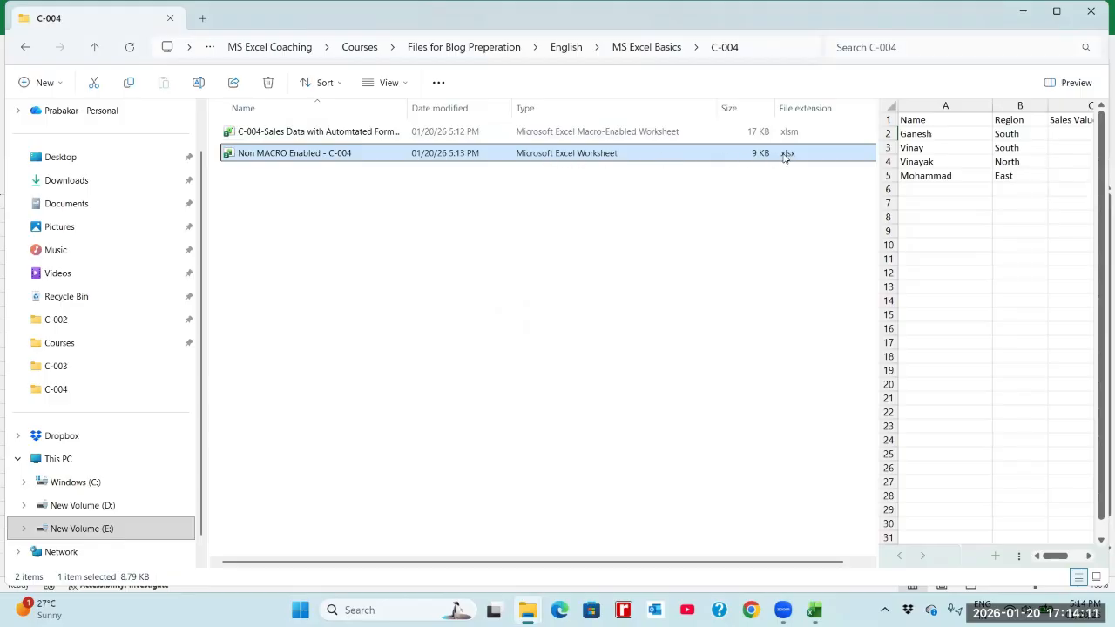
pyautogui.click(749, 205)
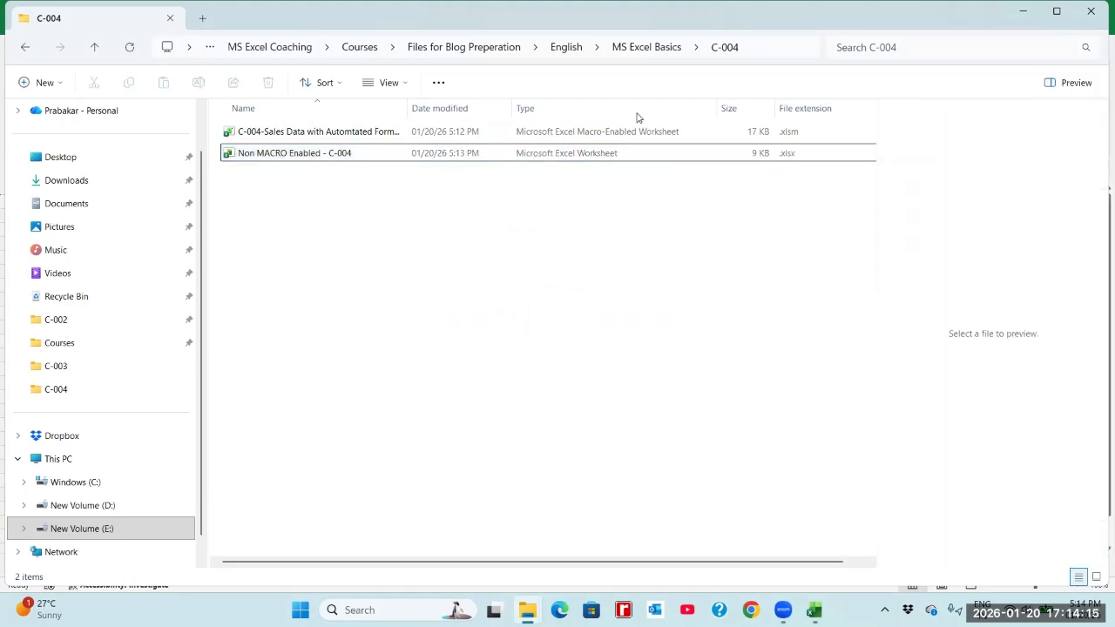
# Switch back to the Basics of MS Excel workbook and move the DPAB logo slightly to the left within the title banner.
pyautogui.hotkey('alt', 'Tab')
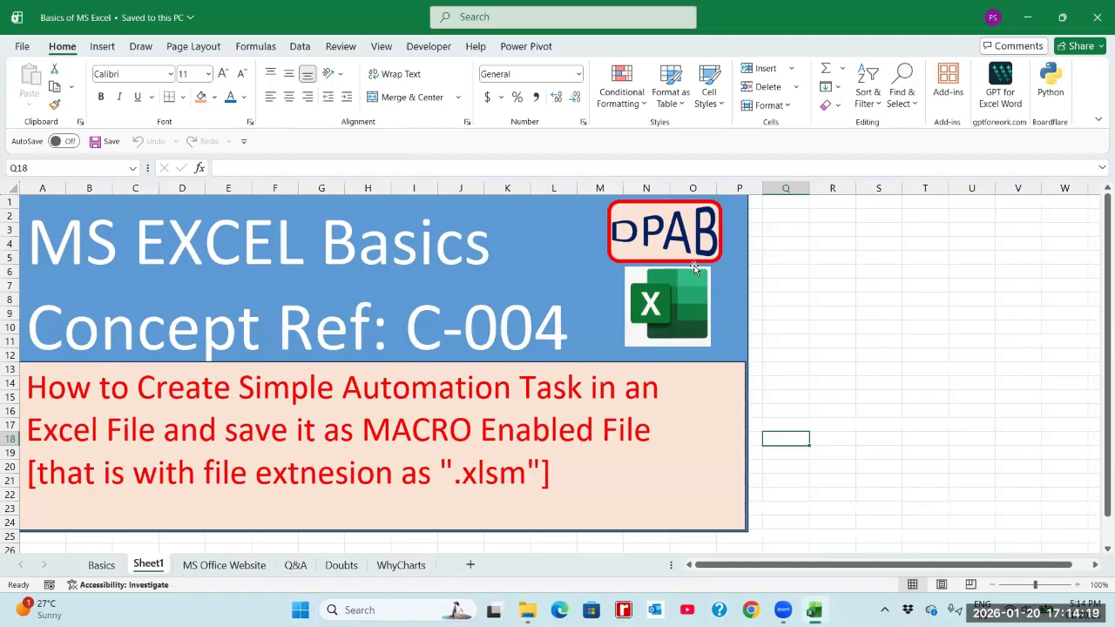
pyautogui.click(741, 261)
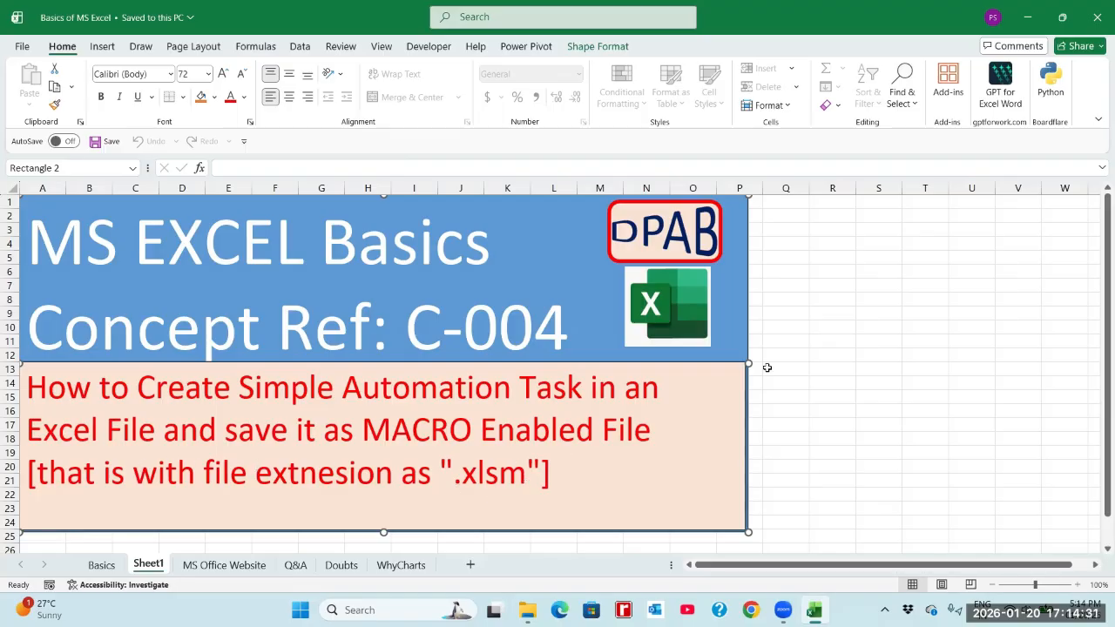
pyautogui.click(627, 252)
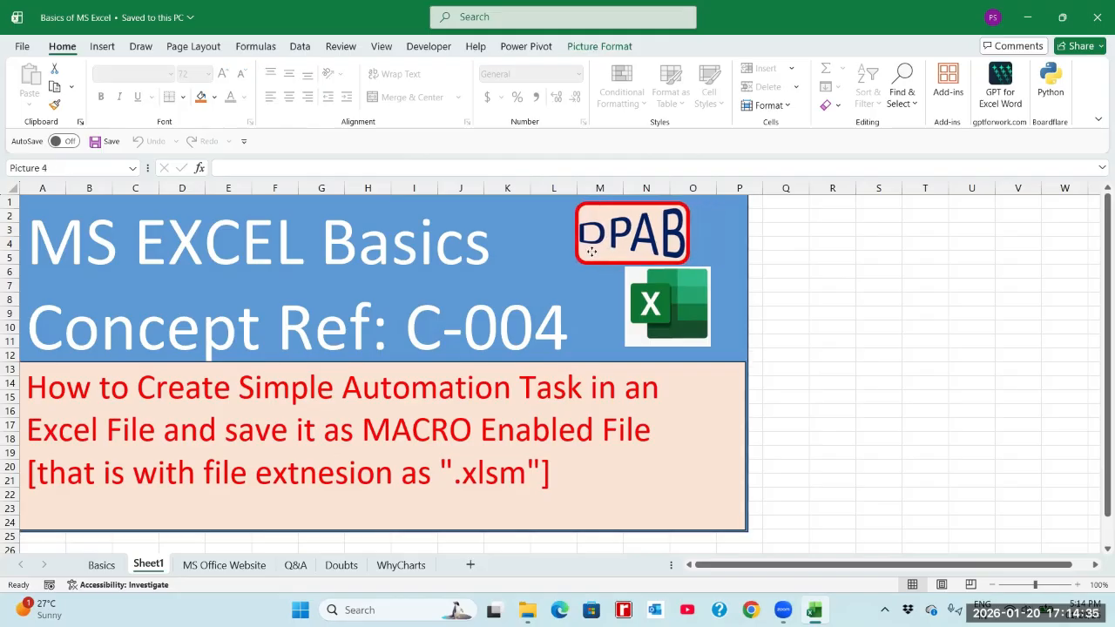